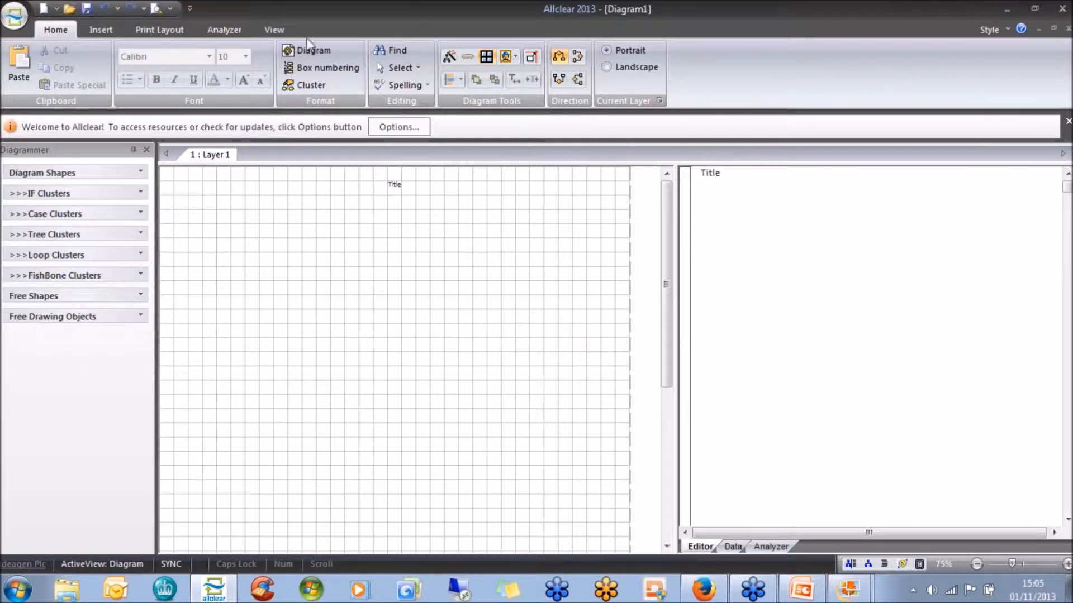
# - Replace the placeholder title in the text outline with "Room Preparation"
pyautogui.click(723, 173)
pyautogui.moveTo(724, 173); pyautogui.dragTo(705, 156)
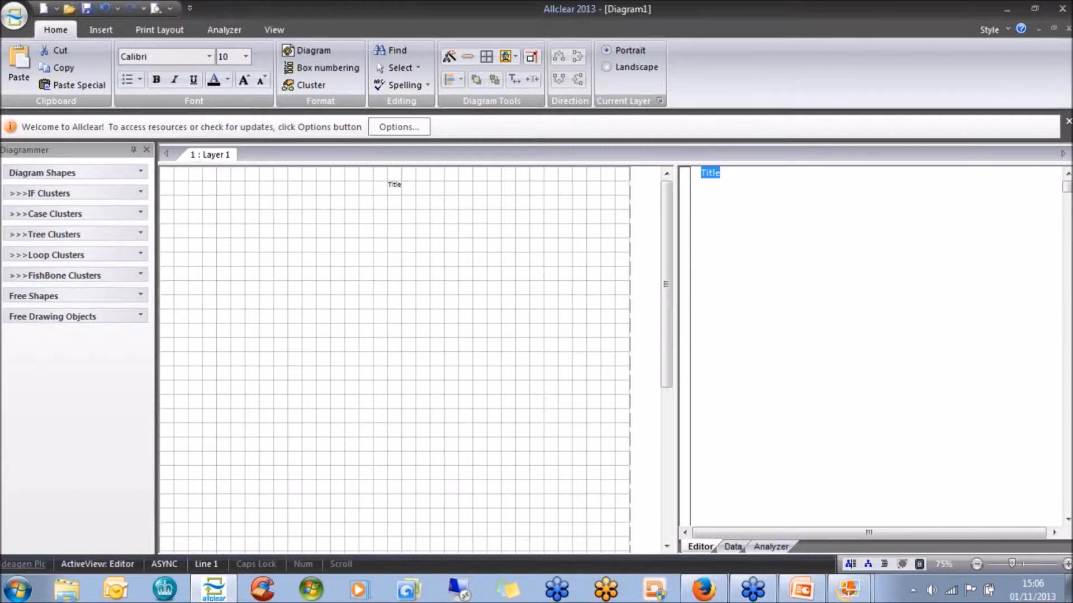
pyautogui.write('Room')
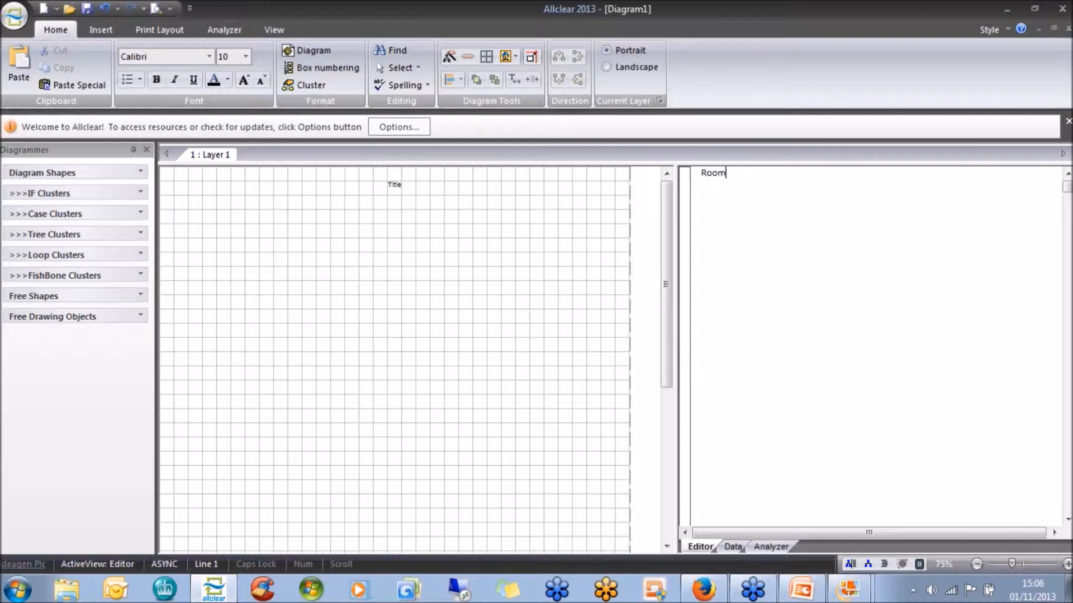
pyautogui.write(' Preparation')
pyautogui.press('Return')
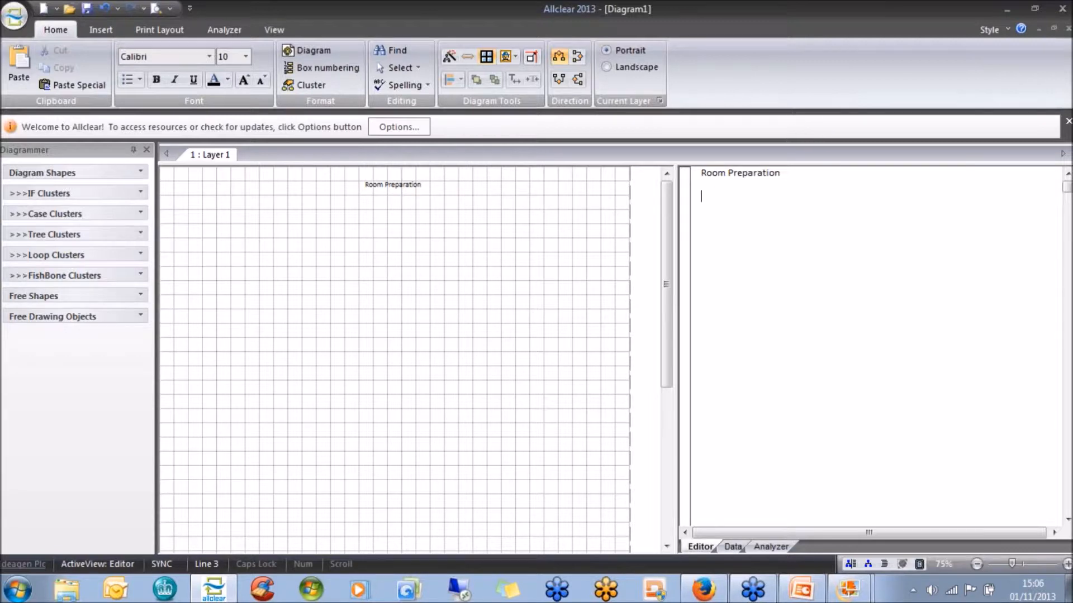
# - Add a [HEAD] marker below the title, followed by the first process step "Clear the room of furniture."
pyautogui.write('[h')
pyautogui.press('Return')
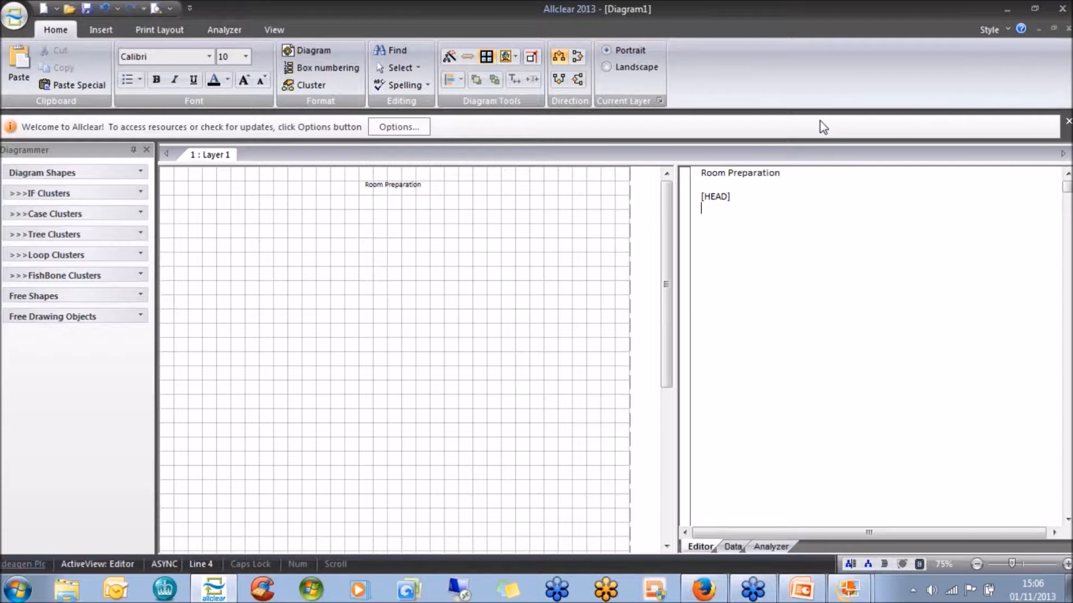
pyautogui.write('Clea')
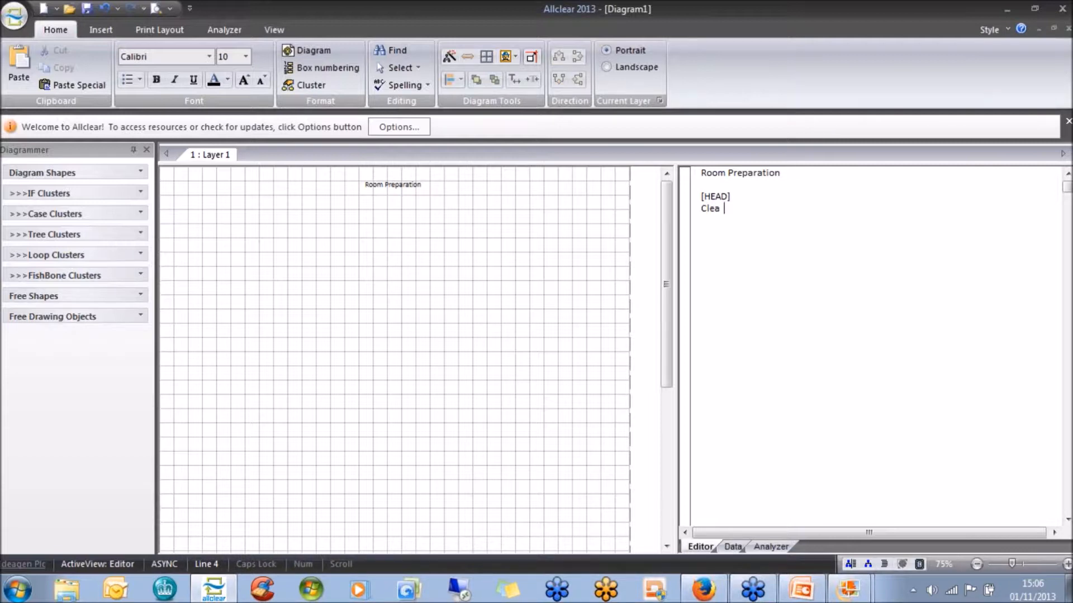
pyautogui.press('BackSpace')
pyautogui.write('r the room of fur niture')
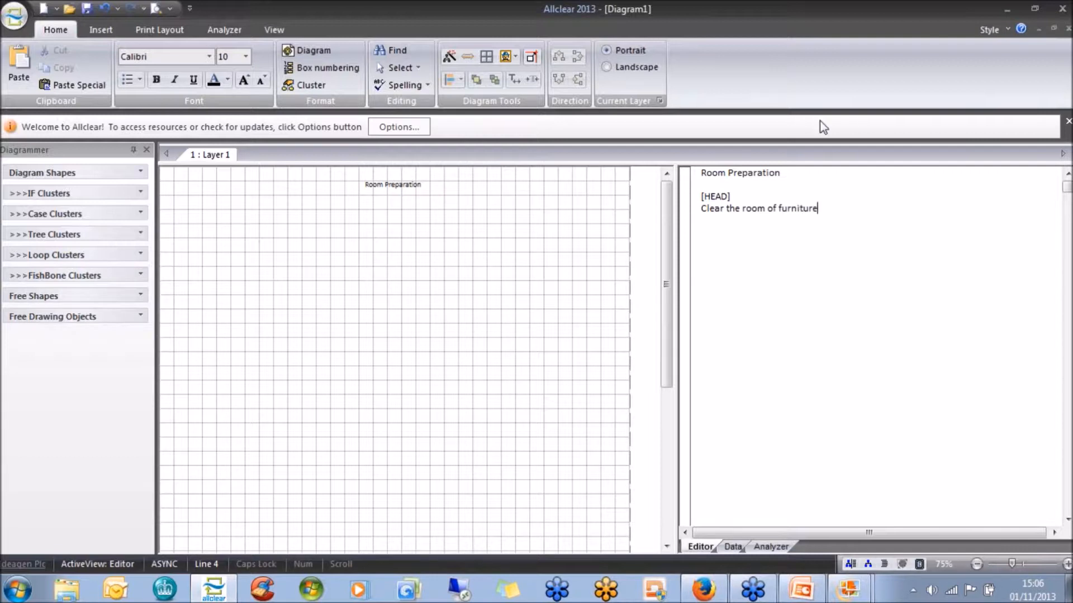
pyautogui.write('.')
pyautogui.press('Return')
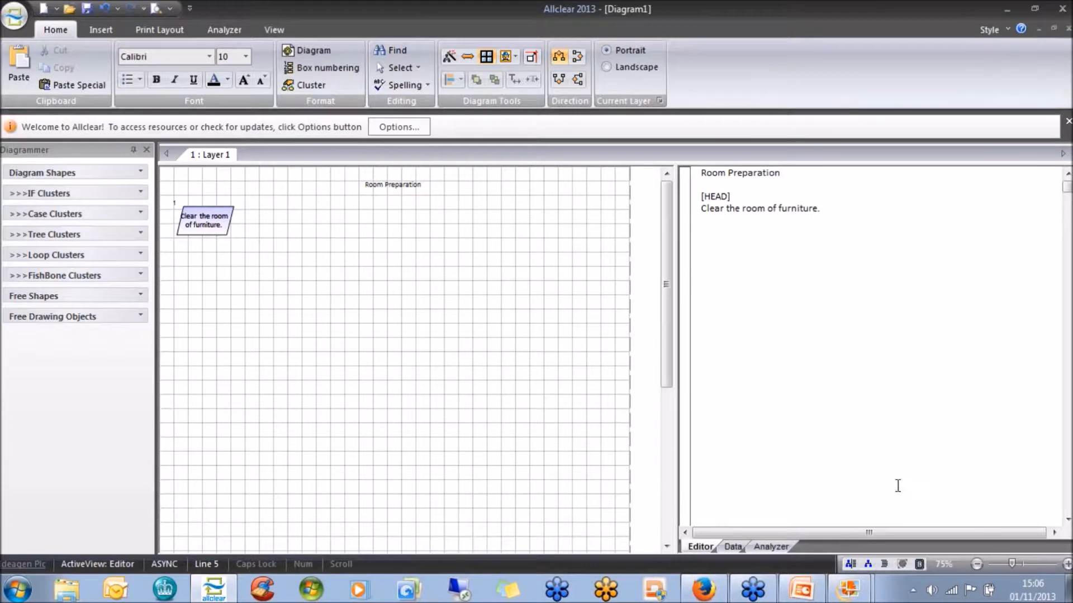
# - Zoom the diagram to 95% and center the flowchart horizontally under its title
pyautogui.click(1066, 564)
pyautogui.click(1067, 565)
pyautogui.moveTo(666, 281); pyautogui.dragTo(667, 252)
pyautogui.click(509, 56)
pyautogui.click(503, 116)
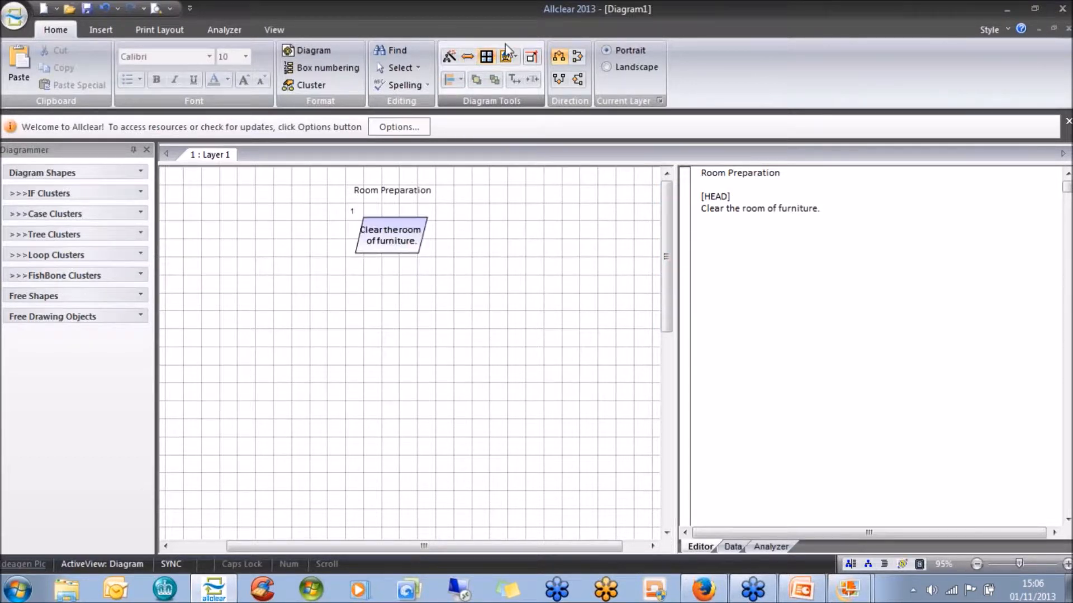
# - Add the second process step "Cover flooring." to the text outline
pyautogui.click(736, 231)
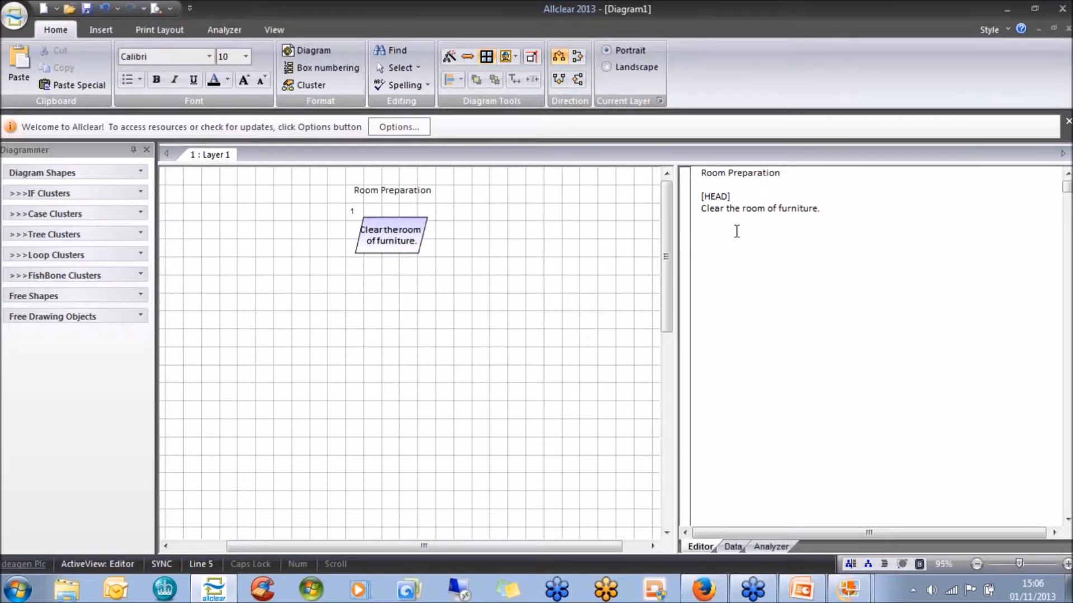
pyautogui.write('Co')
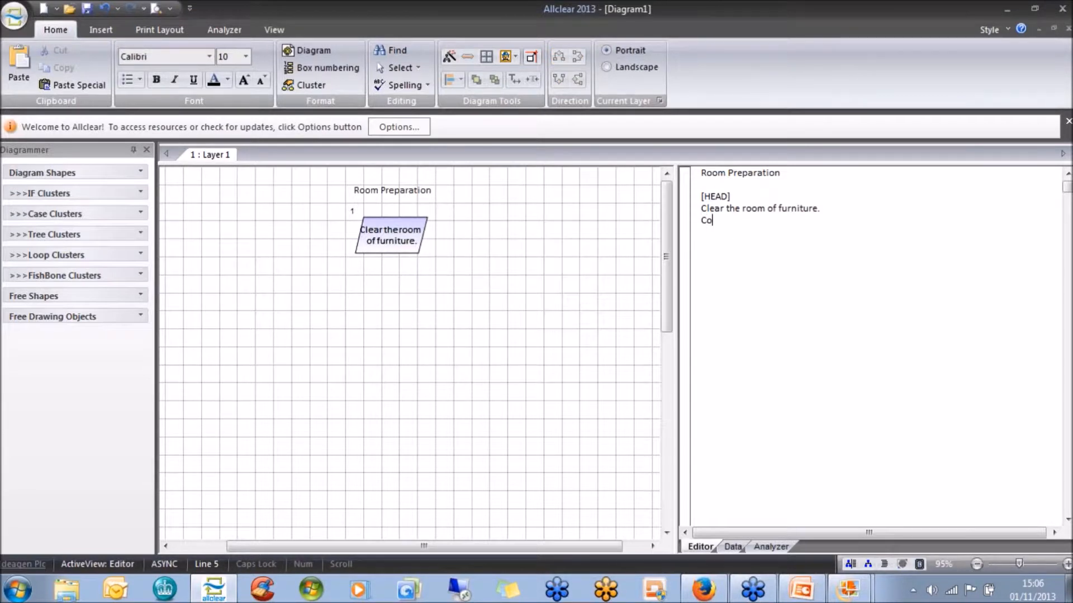
pyautogui.write('ver flooring.')
pyautogui.press('Return')
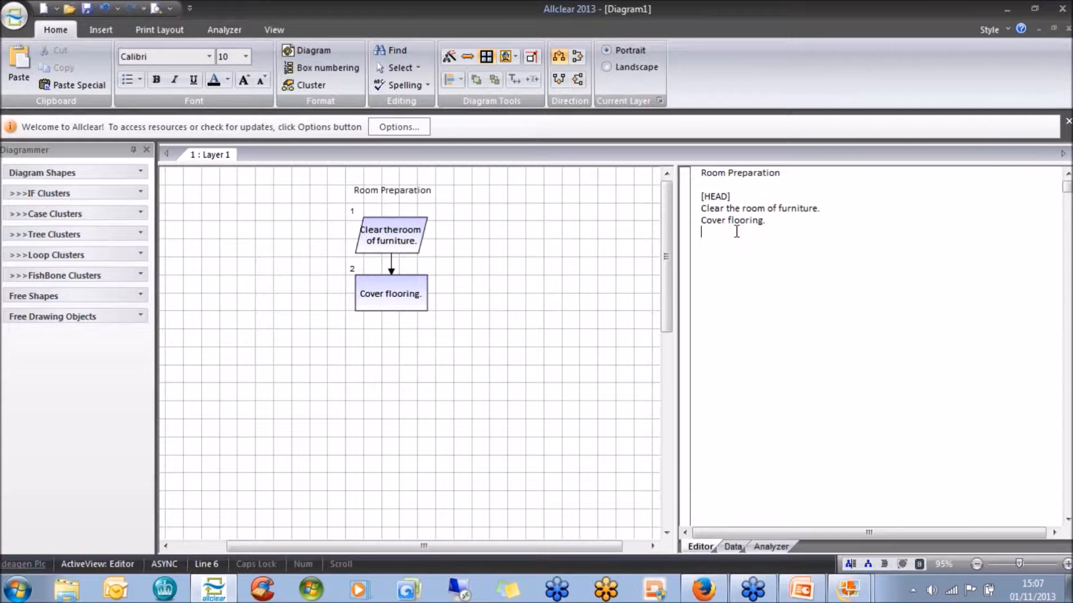
# - Add a multiple-choice branch to the outline with the text "Basic preparation tools:"
pyautogui.write('Basic')
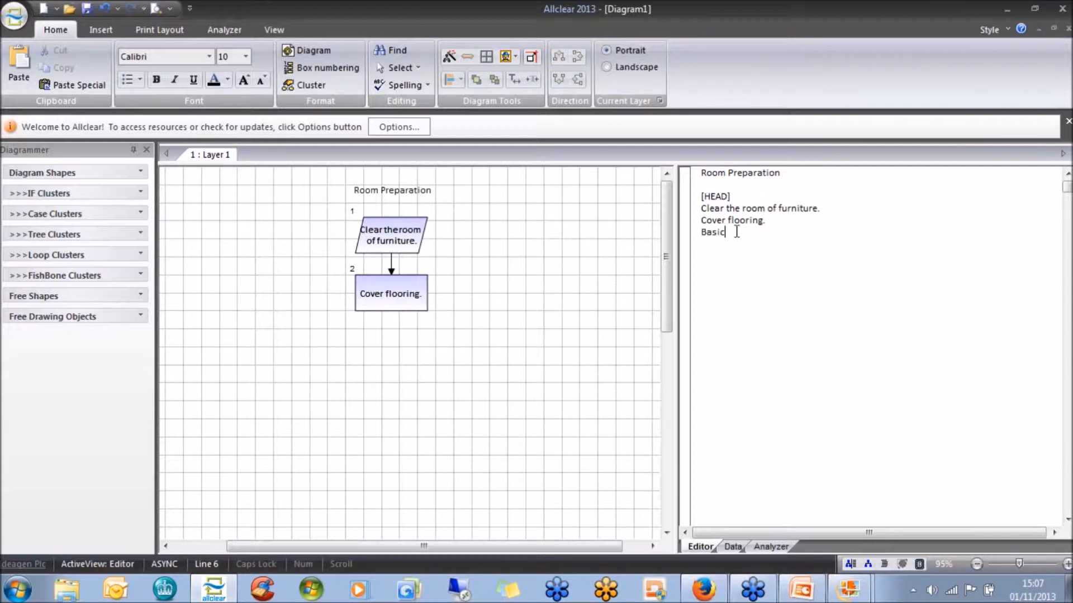
pyautogui.write(' pre paration t ools:')
pyautogui.press('Return')
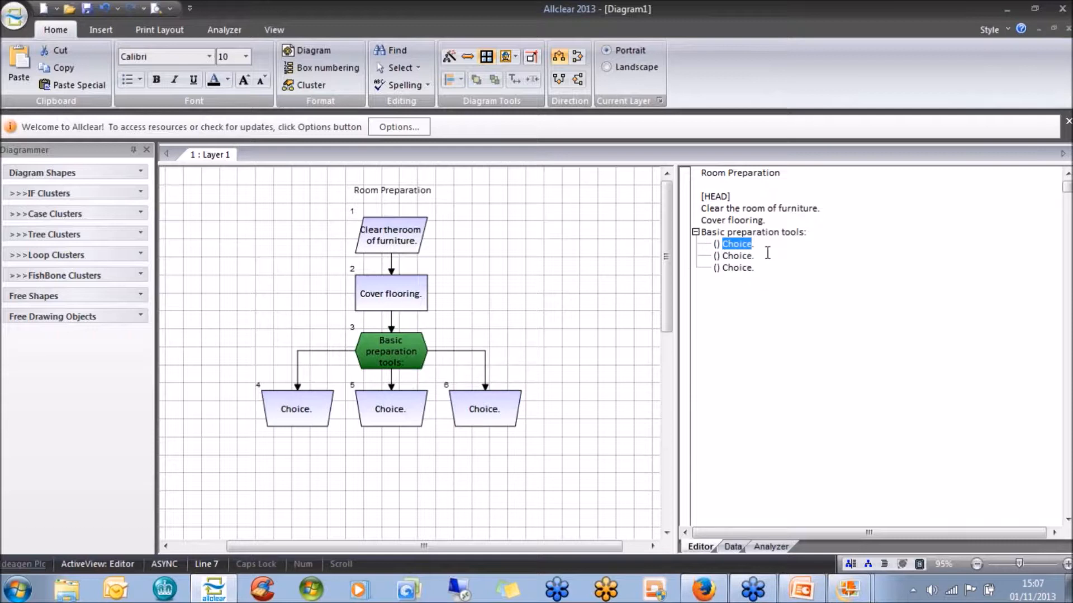
# - Rename the first two placeholder choices under the preparation tools branch as "Scraper" and "Steamer"
pyautogui.write('Scraper')
pyautogui.press('Down')
pyautogui.press('Left')
pyautogui.hotkey('shift', 'Left')
pyautogui.hotkey('shift', 'Left')
pyautogui.hotkey('shift', 'Left')
pyautogui.hotkey('shift', 'Left')
pyautogui.hotkey('shift', 'Left')
pyautogui.hotkey('shift', 'Left')
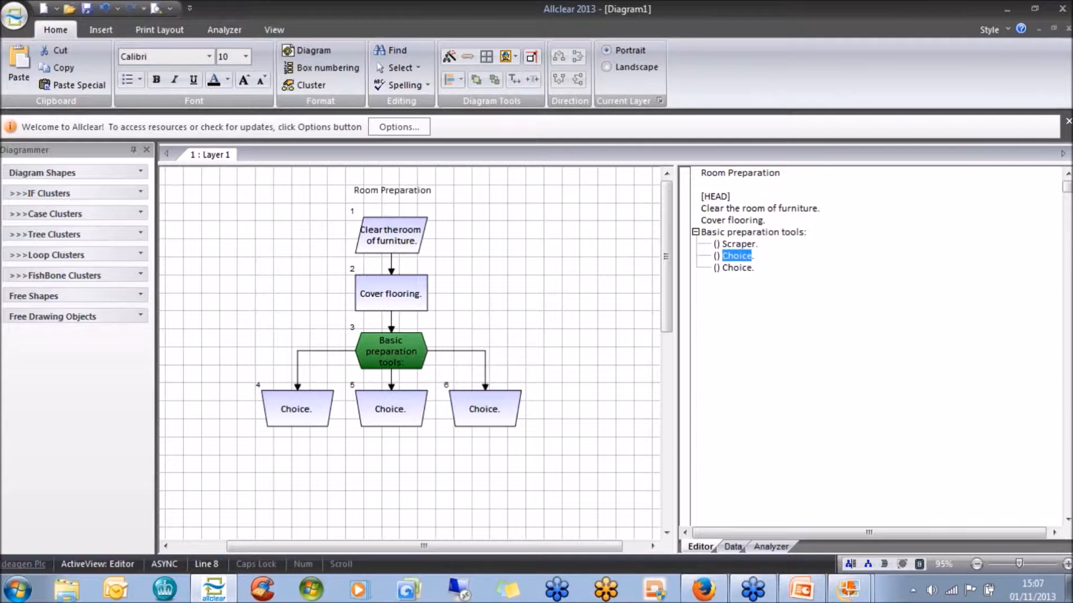
pyautogui.write('teamer')
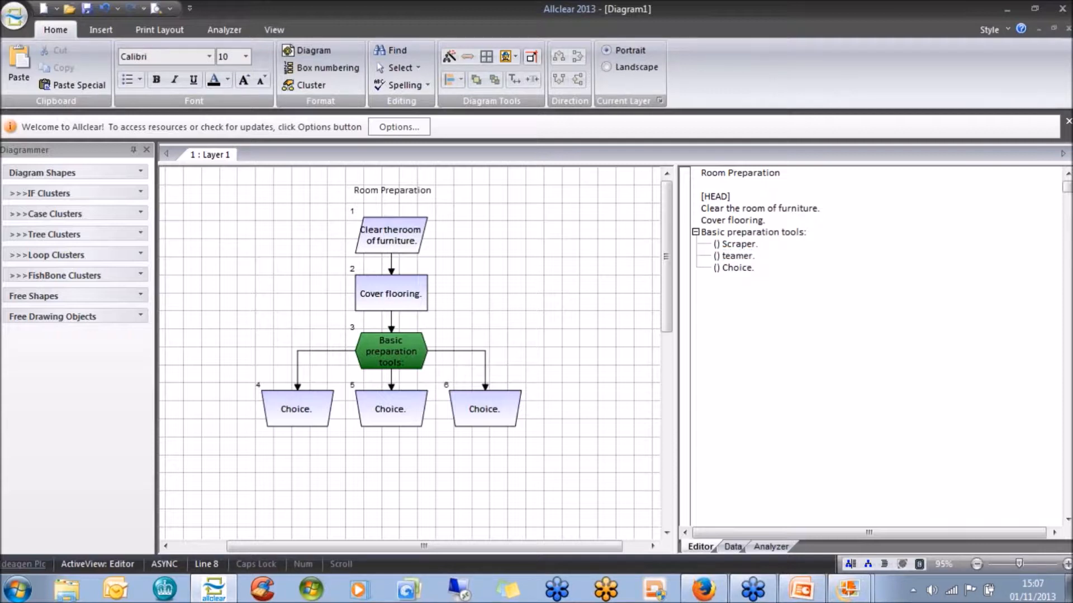
pyautogui.press('Left')
pyautogui.press('Left')
pyautogui.press('Left')
pyautogui.press('Left')
pyautogui.press('Left')
pyautogui.press('Left')
pyautogui.write('S')
# - Rename the third placeholder choice under the preparation tools branch as "Ladder" and update the diagram
pyautogui.press('Down')
pyautogui.press('Left')
pyautogui.hotkey('shift', 'Right')
pyautogui.hotkey('shift', 'Right')
pyautogui.hotkey('shift', 'Right')
pyautogui.hotkey('shift', 'Right')
pyautogui.hotkey('shift', 'Right')
pyautogui.hotkey('shift', 'Right')
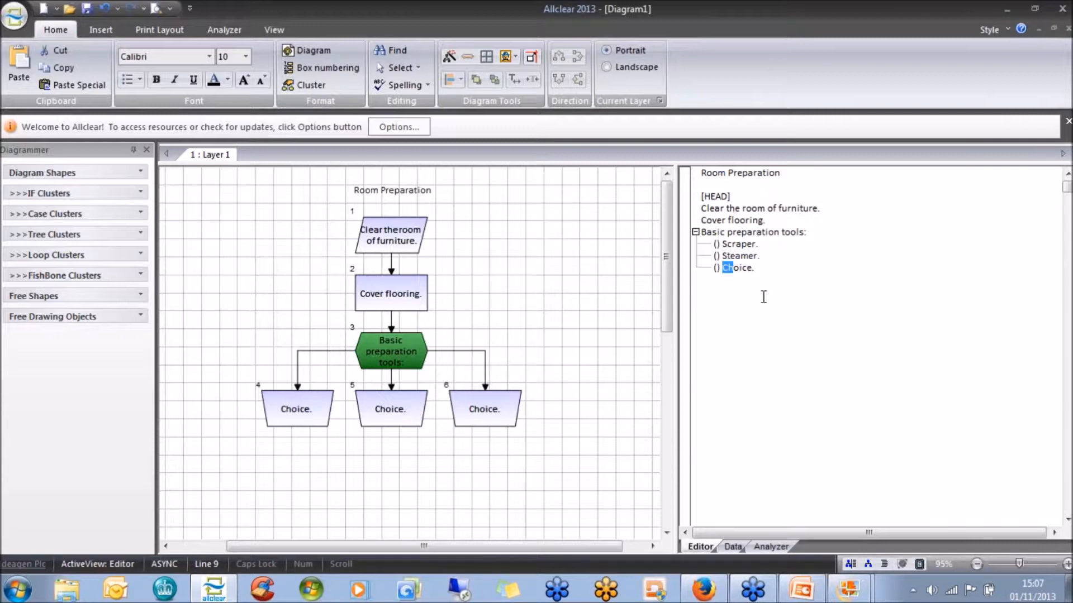
pyautogui.write('Ladder')
pyautogui.click(596, 343)
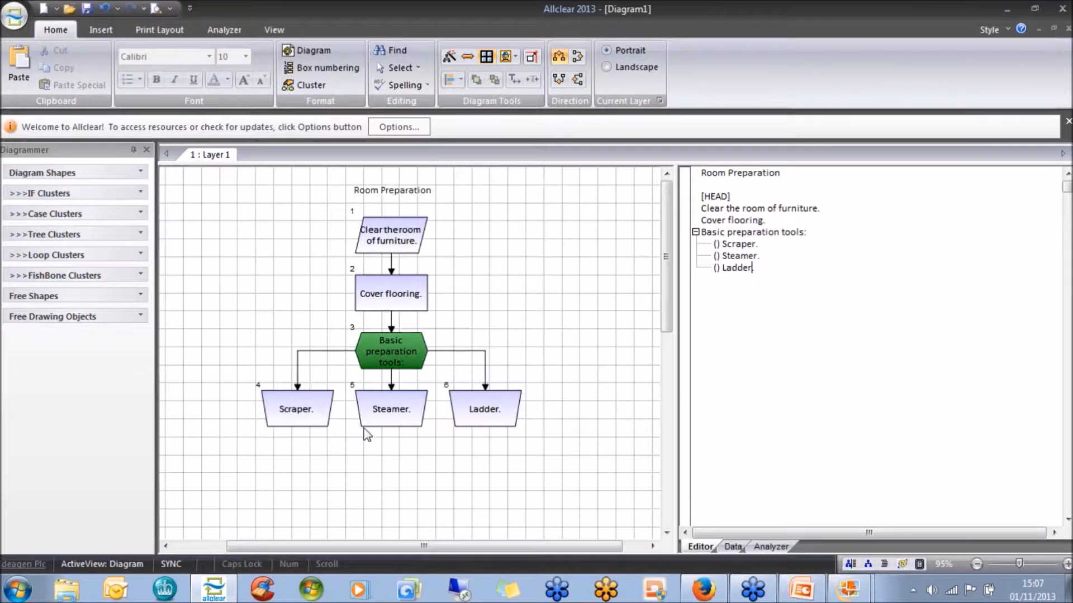
# - Add a fourth choice "Bucket." after Ladder in the preparation tools branch
pyautogui.click(766, 278)
pyautogui.press('BackSpace')
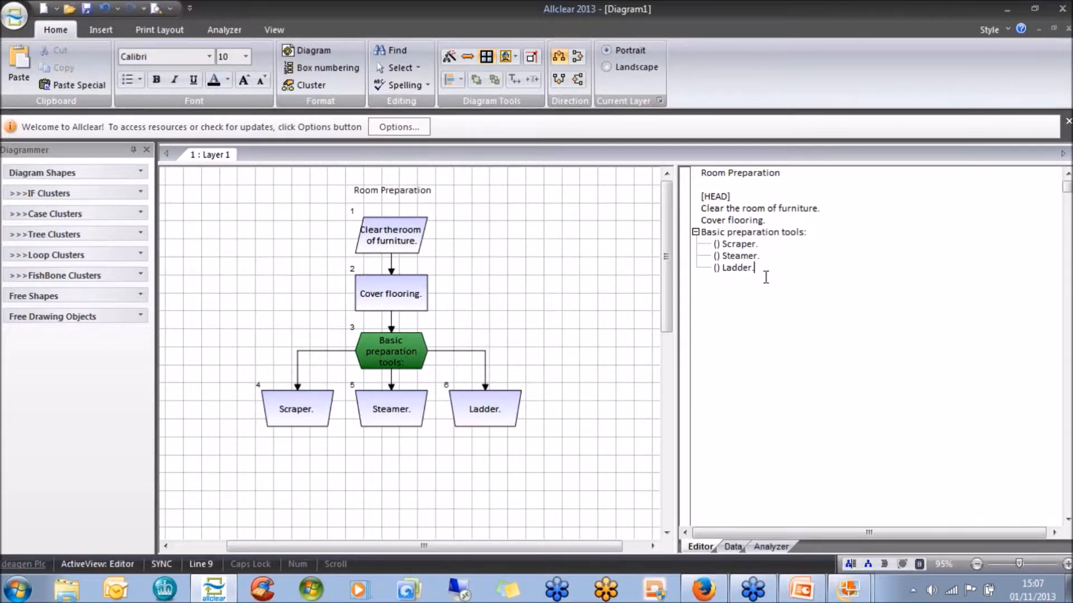
pyautogui.press('Return')
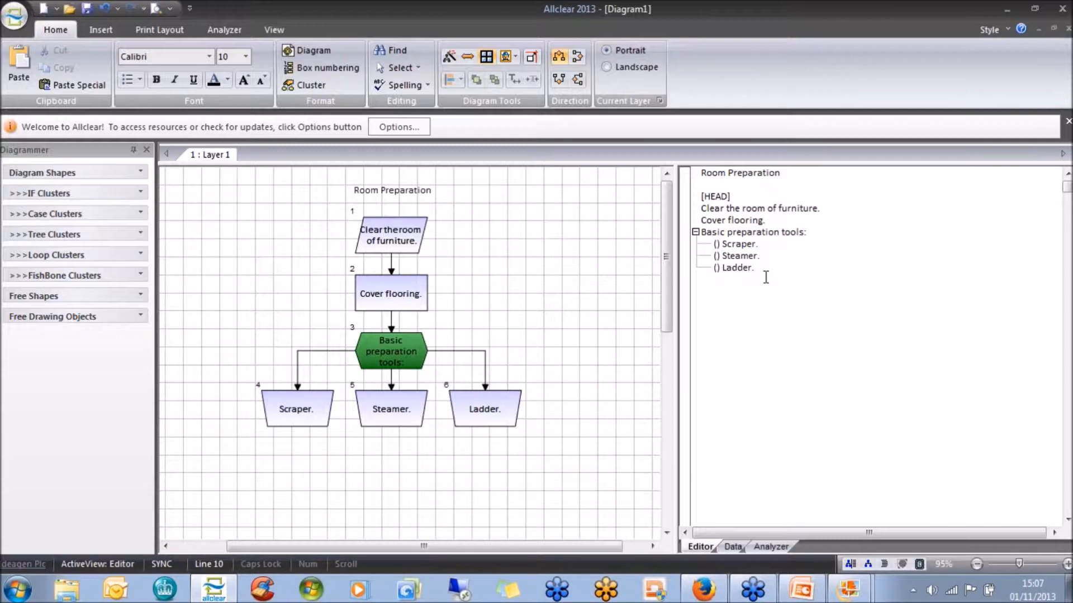
pyautogui.write('Bucket')
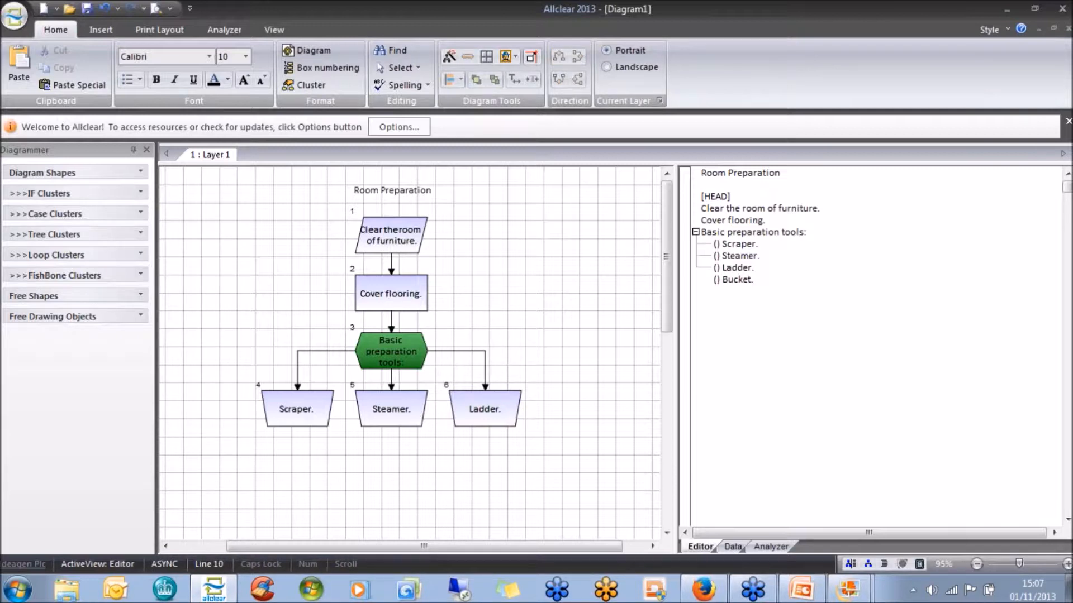
pyautogui.write('.')
pyautogui.press('Return')
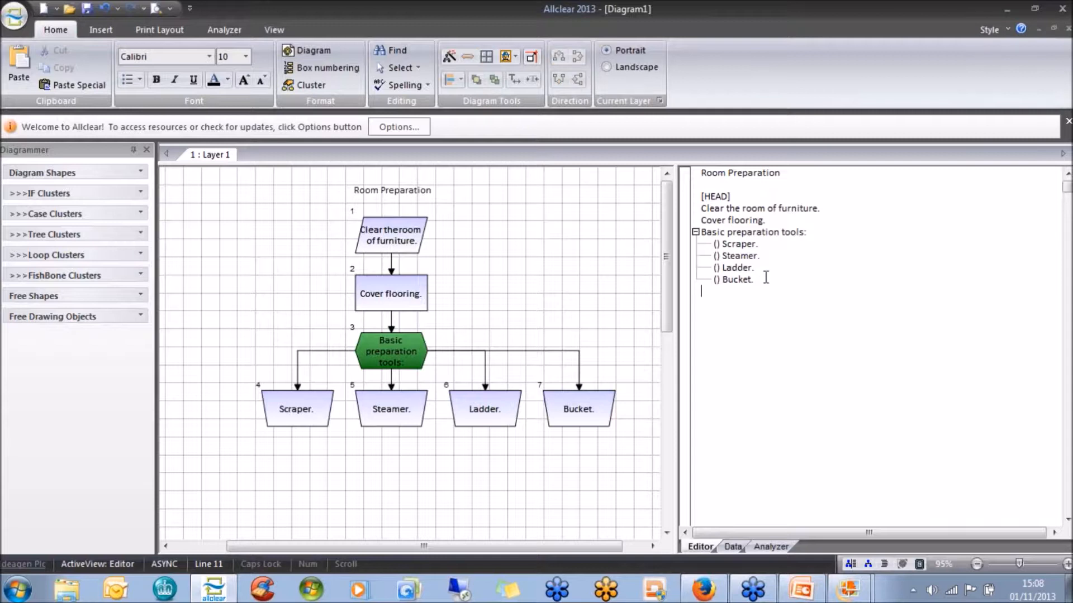
# - Add a Yes/No decision to the outline with the question "Does the steamer have water?"
pyautogui.write('Does')
pyautogui.write('the steame r have wa')
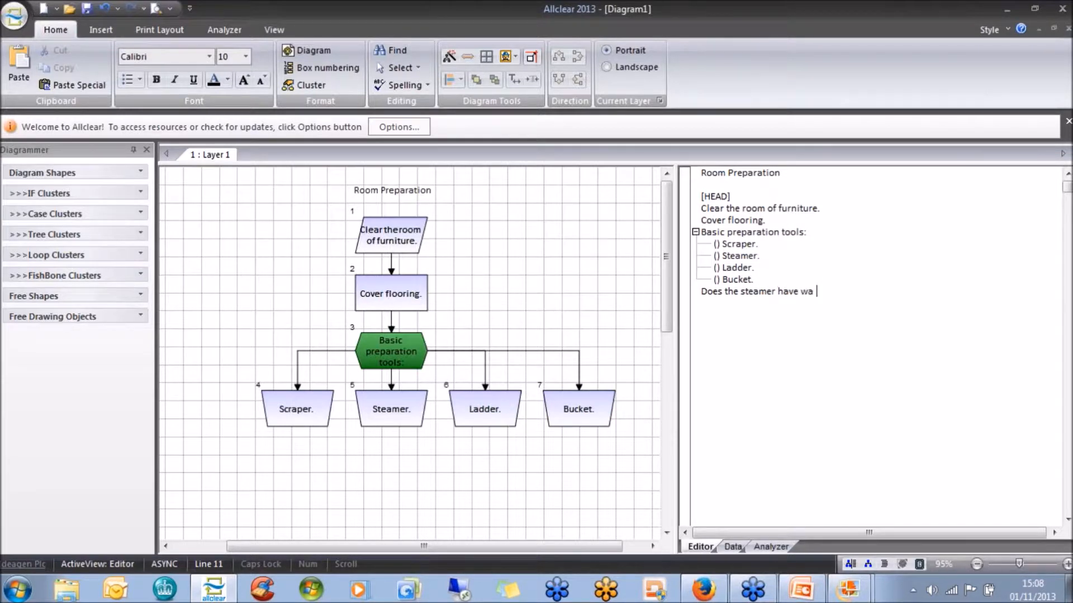
pyautogui.write('ter?')
pyautogui.press('Return')
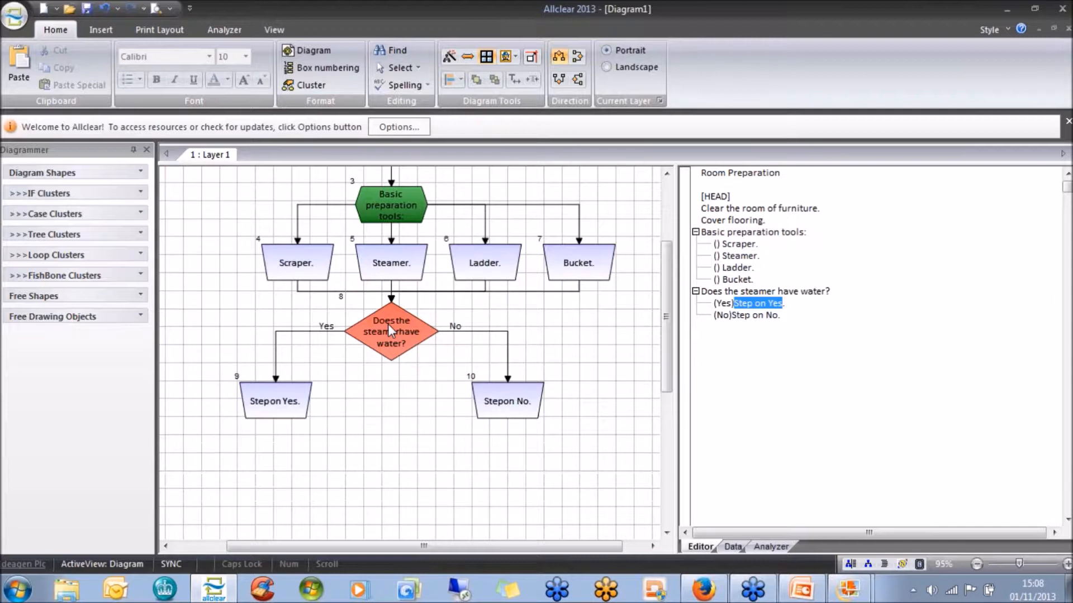
# - Replace the placeholder text of the decision's No branch with "Fill with water" and update the diagram
pyautogui.click(778, 315)
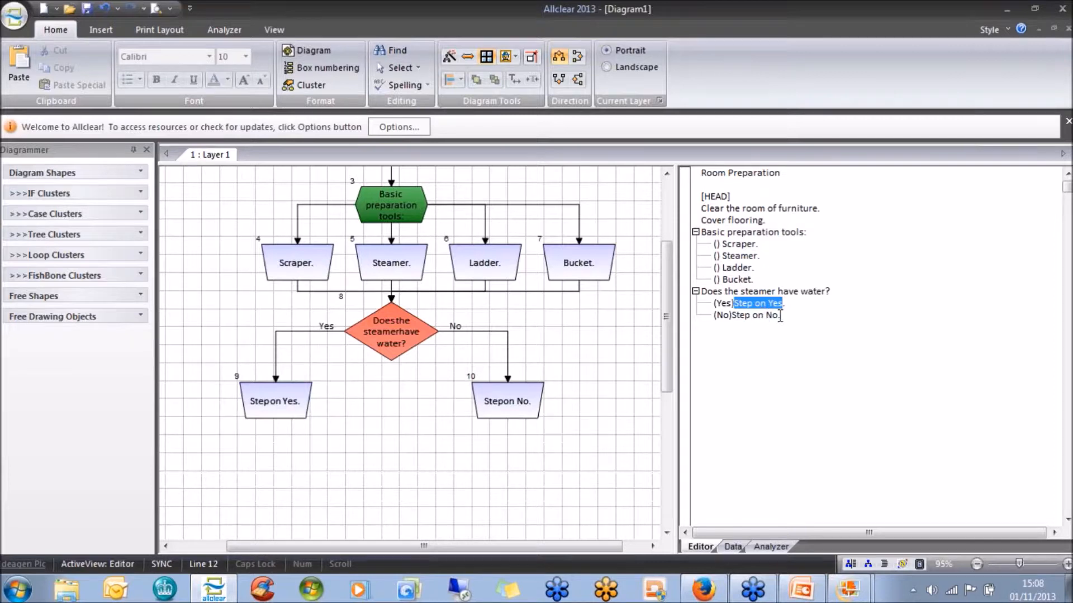
pyautogui.hotkey('shift', 'Left')
pyautogui.hotkey('shift', 'Left')
pyautogui.hotkey('shift', 'Left')
pyautogui.hotkey('shift', 'Left')
pyautogui.hotkey('shift', 'Left')
pyautogui.hotkey('shift', 'Left')
pyautogui.hotkey('shift', 'Left')
pyautogui.hotkey('shift', 'Left')
pyautogui.hotkey('shift', 'Left')
pyautogui.hotkey('shift', 'Left')
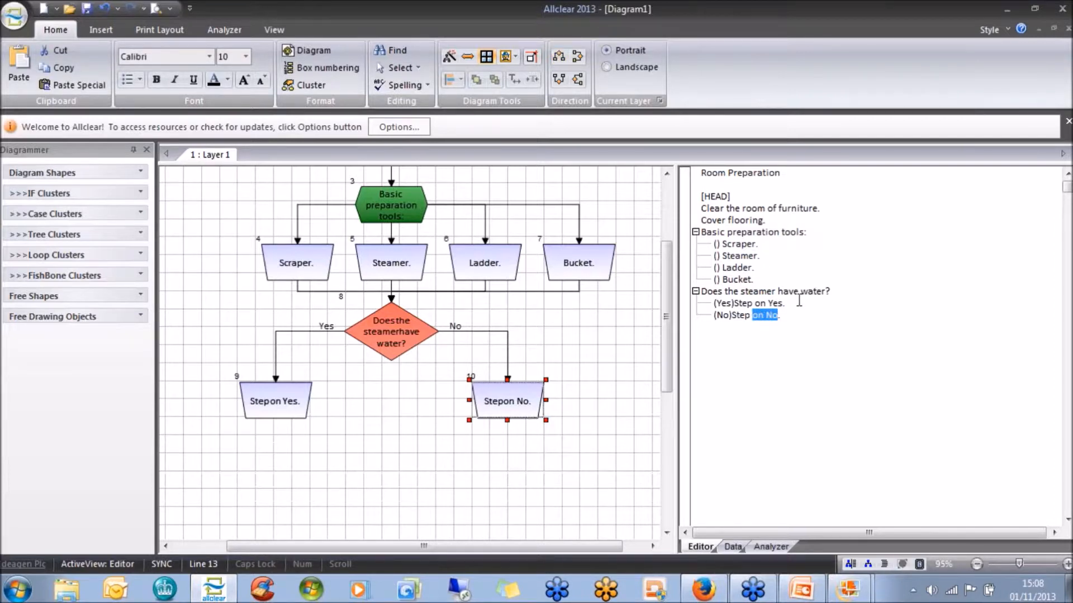
pyautogui.write('Fil')
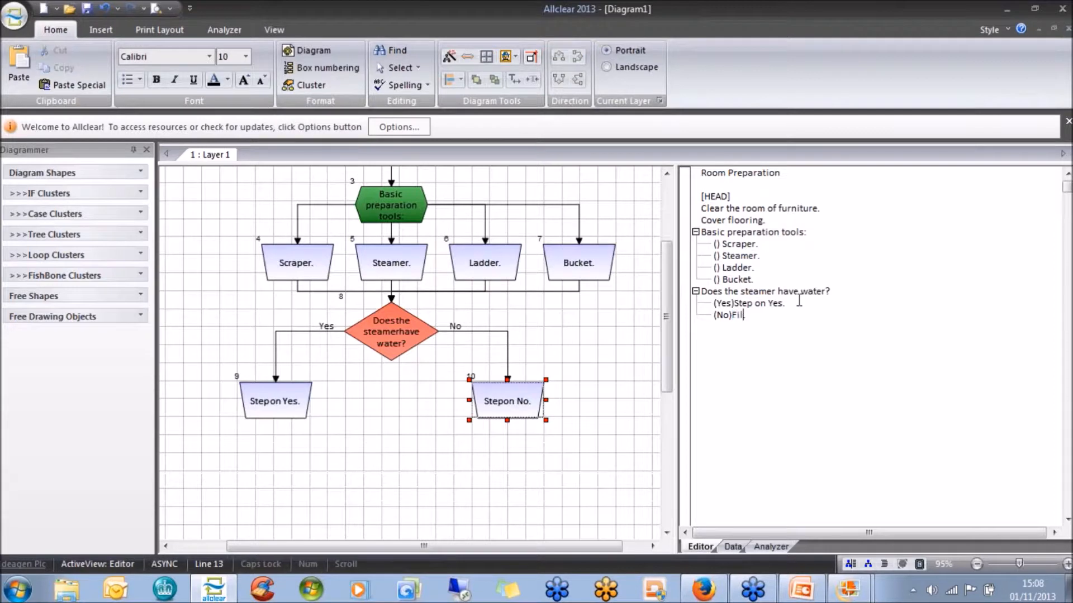
pyautogui.write('l with water')
pyautogui.click(622, 405)
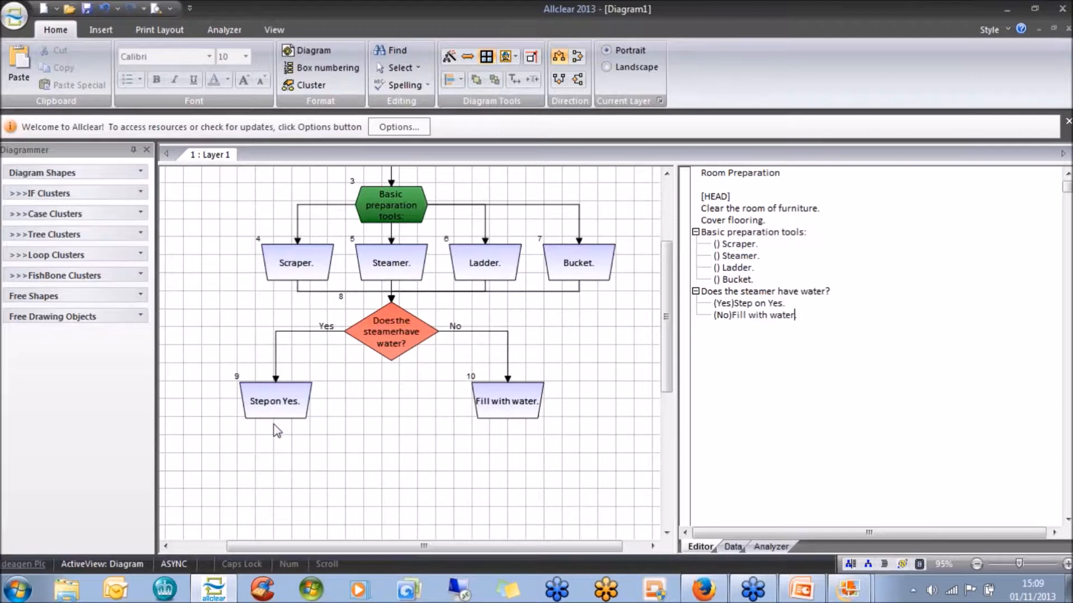
# - Create a regular GoTo line from the "Fill with water." box back to the steamer water decision
pyautogui.click(499, 407)
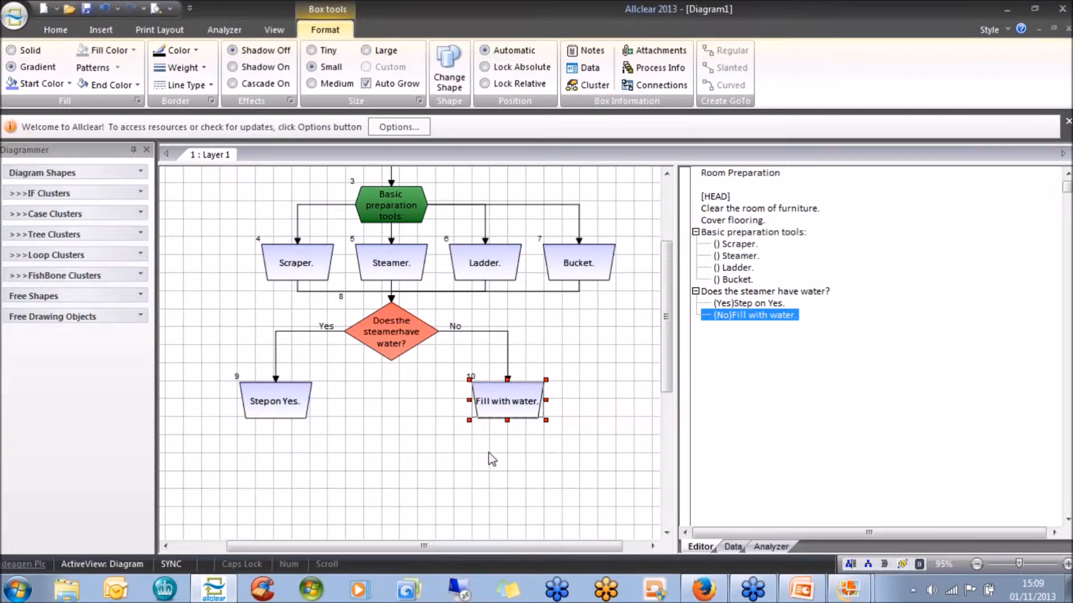
pyautogui.keyDown('ctrl'); pyautogui.click(414, 335); pyautogui.keyUp('ctrl')
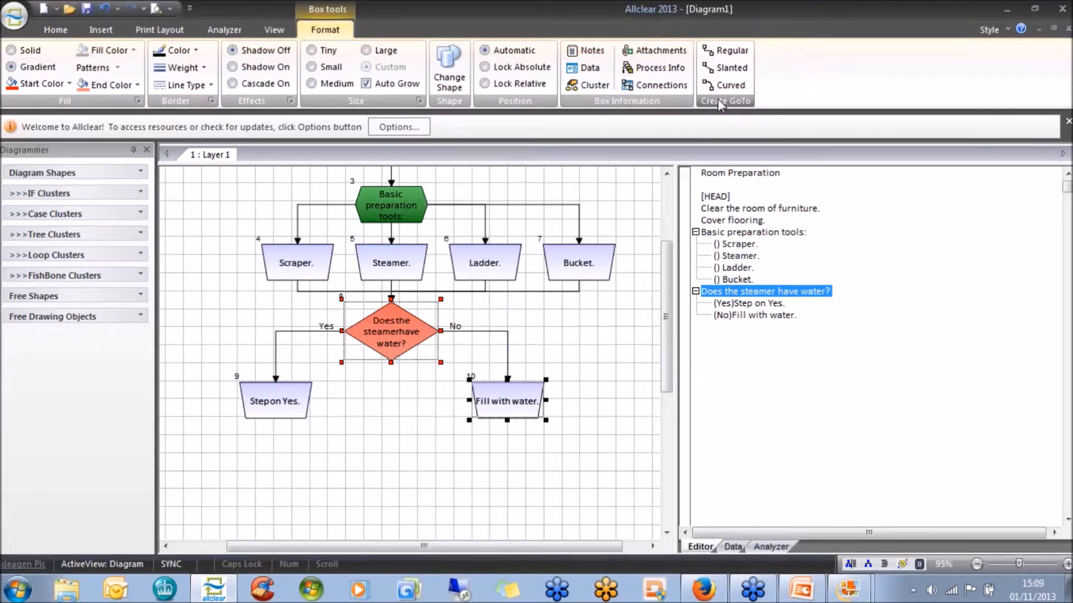
pyautogui.click(726, 53)
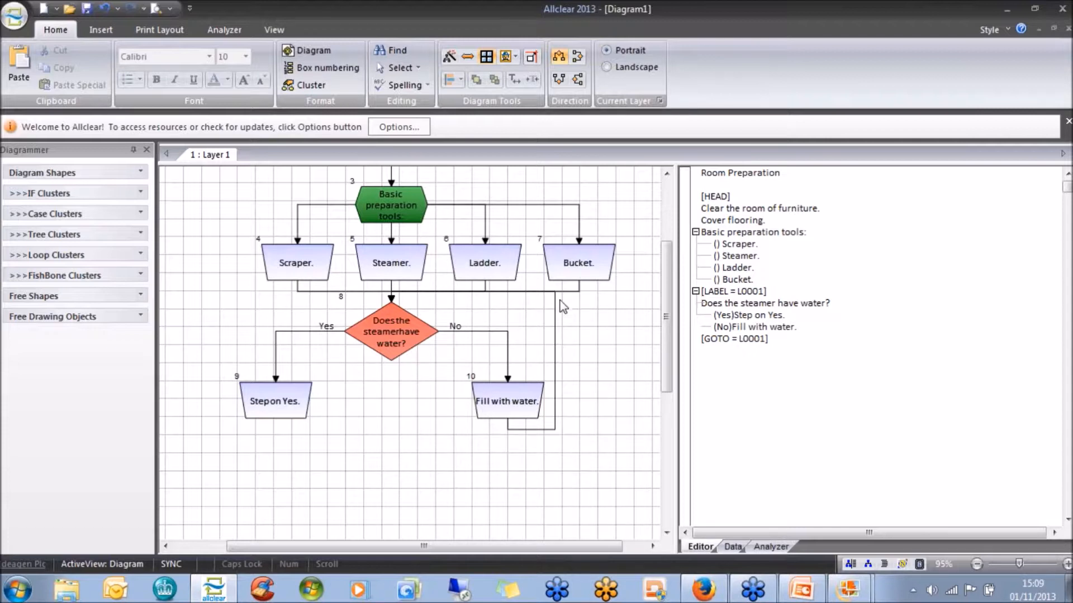
# - Set the GoTo line's incoming connection point to the middle of the decision box's right side and apply it
pyautogui.click(555, 369)
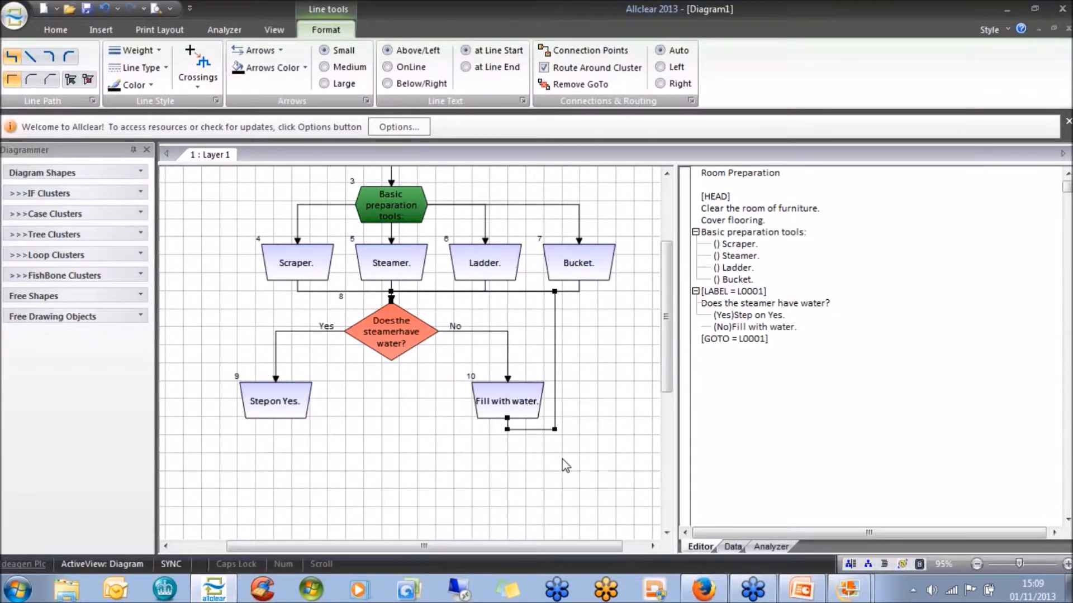
pyautogui.click(577, 52)
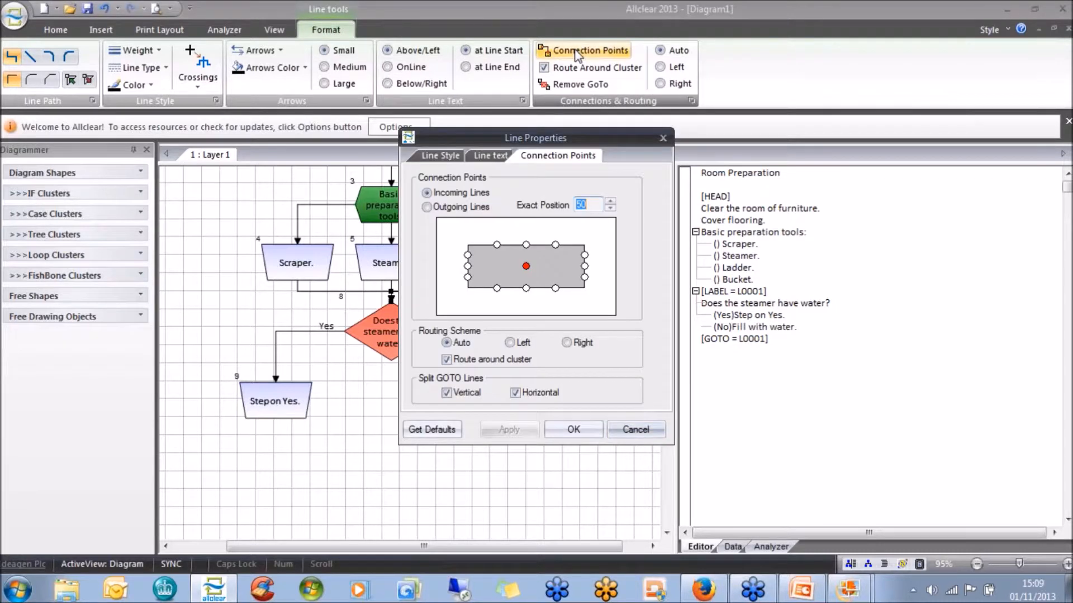
pyautogui.moveTo(599, 136); pyautogui.dragTo(845, 134)
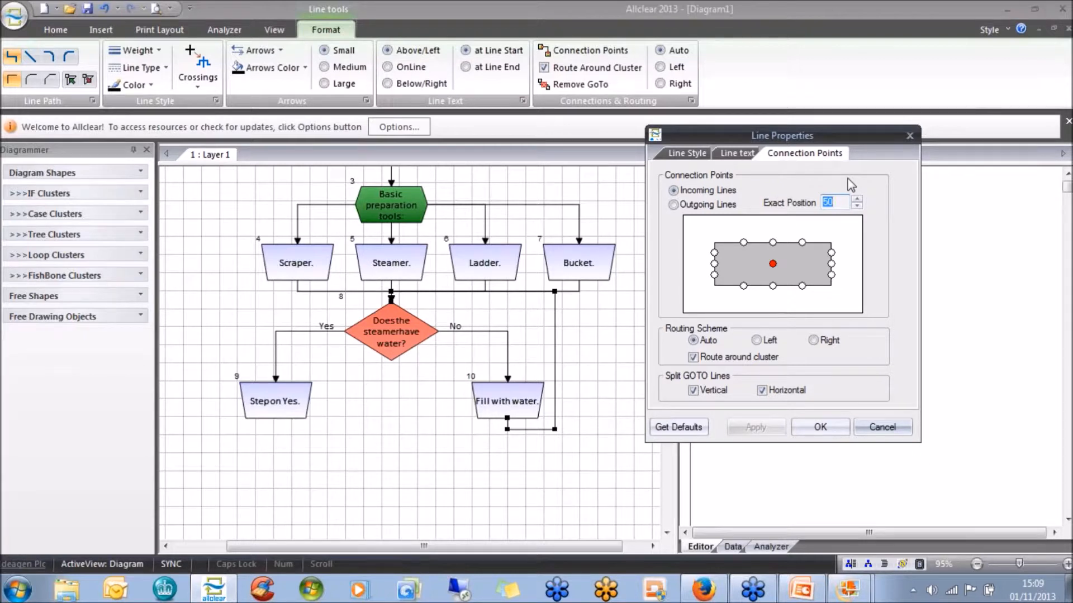
pyautogui.click(832, 265)
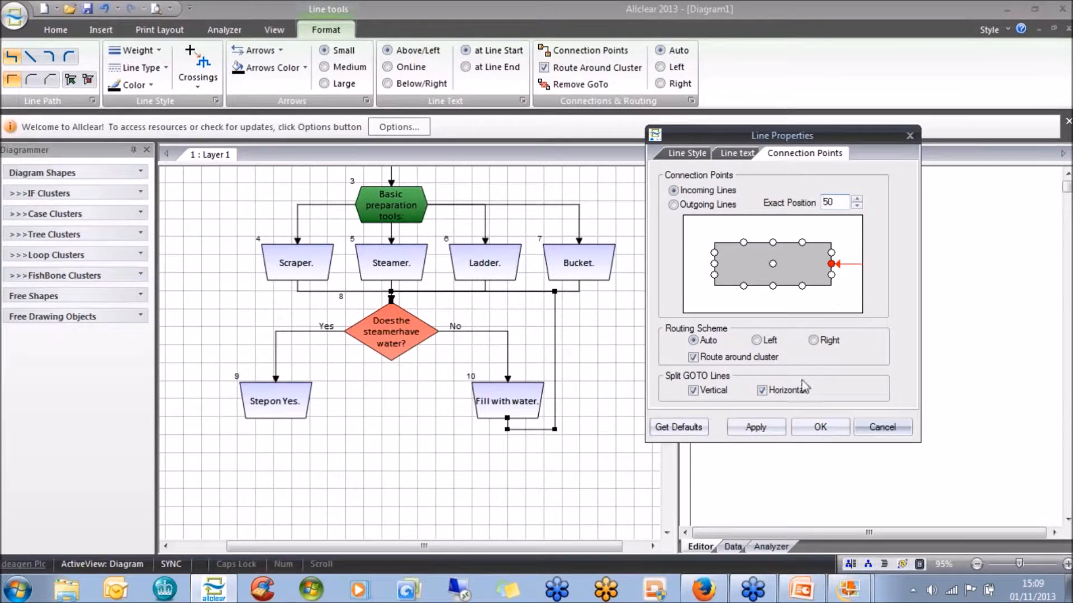
pyautogui.click(765, 426)
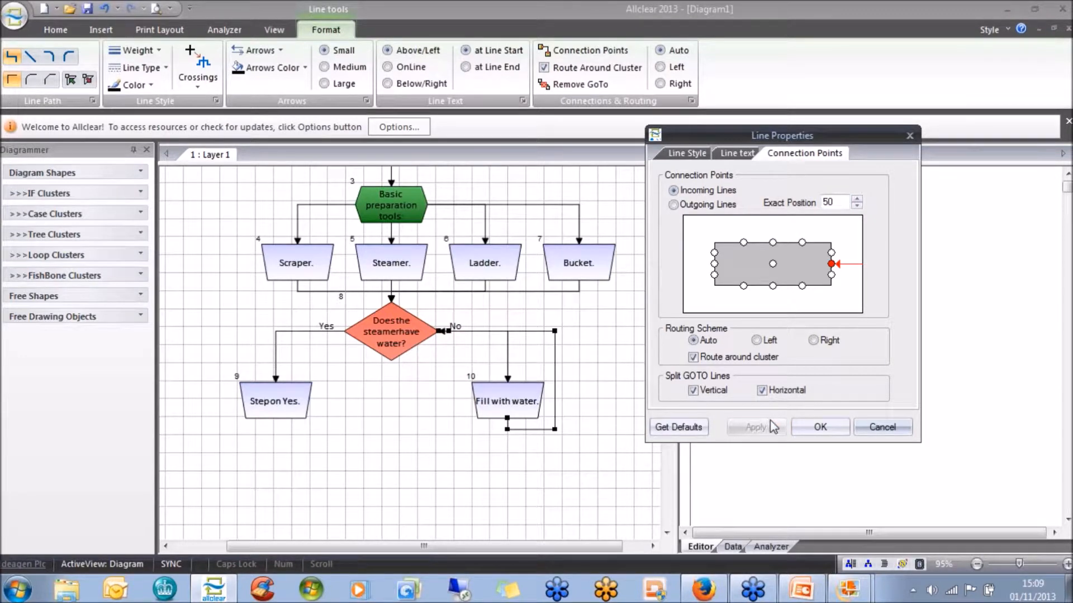
# - Move the GoTo line's incoming connection point to the upper point on the box's right side, exact position 25
pyautogui.click(832, 253)
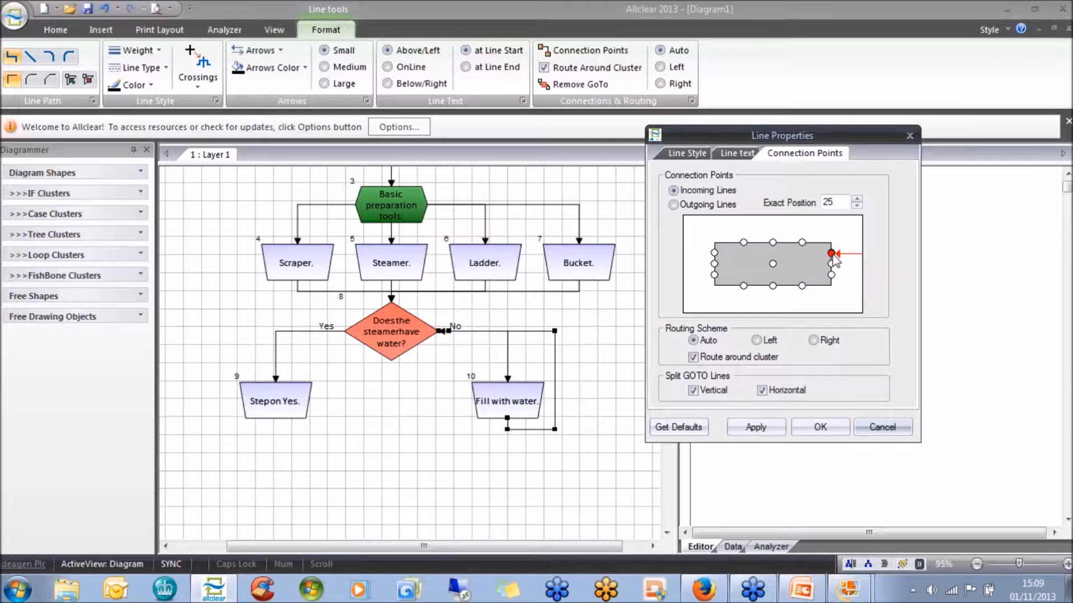
pyautogui.click(759, 428)
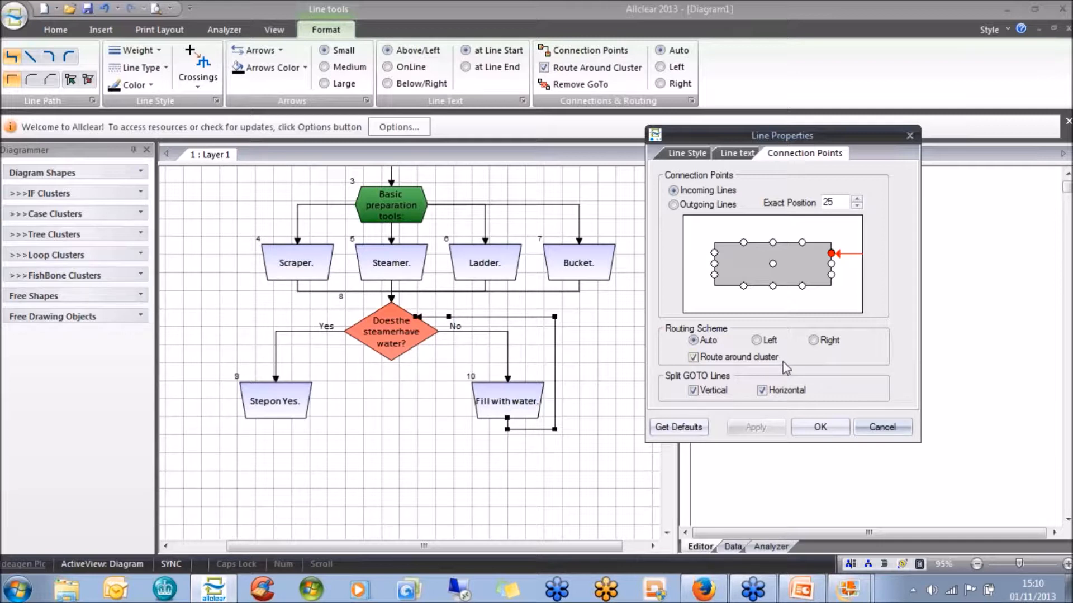
pyautogui.click(820, 428)
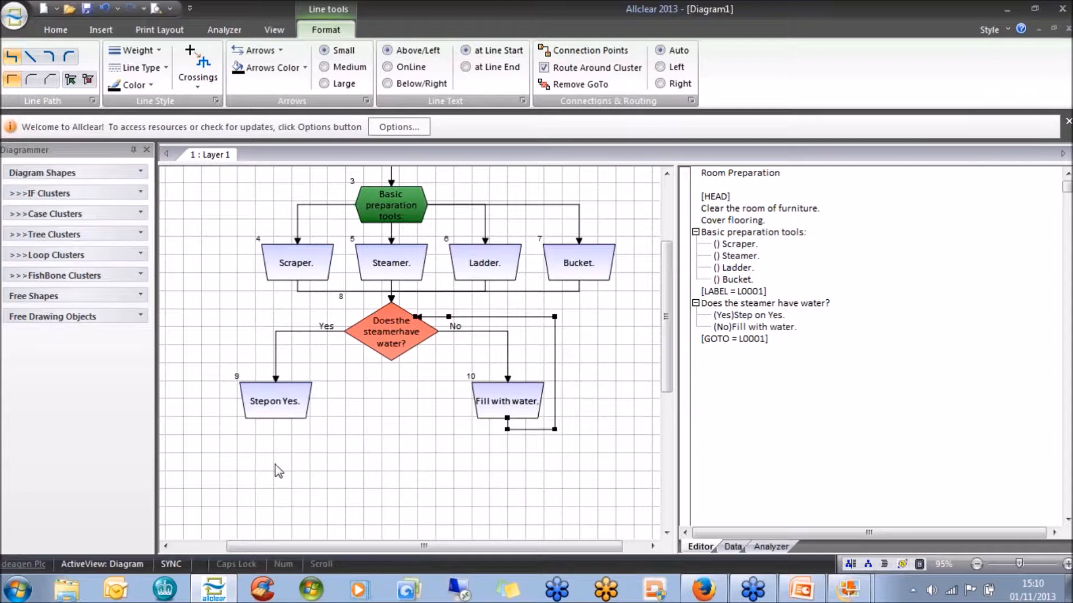
# - Insert an empty line beneath the decision's Yes branch in the outline
pyautogui.click(792, 315)
pyautogui.click(787, 314)
pyautogui.press('Return')
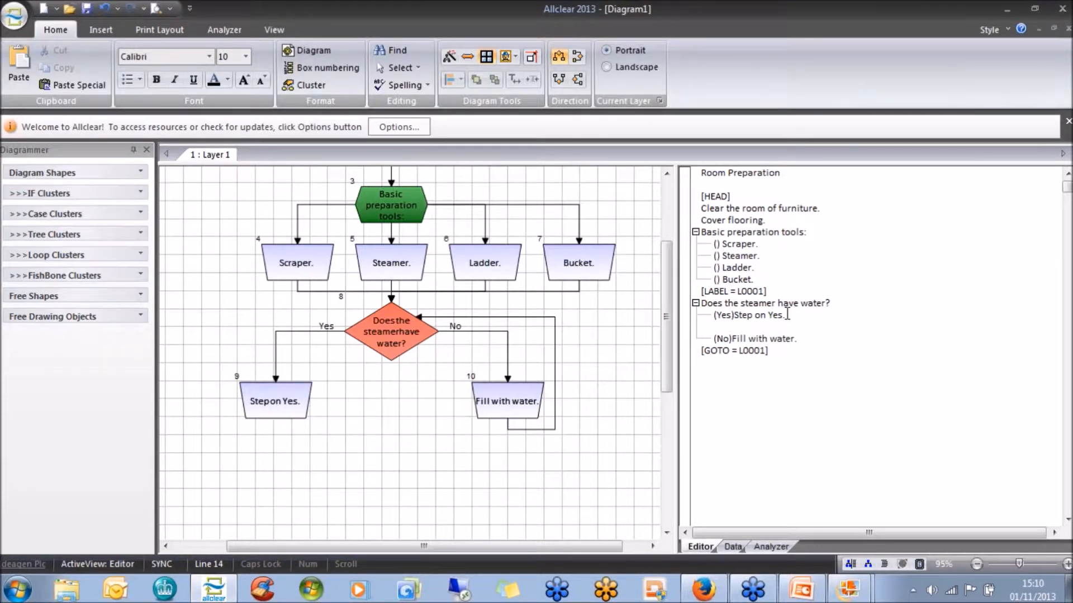
pyautogui.click(787, 314)
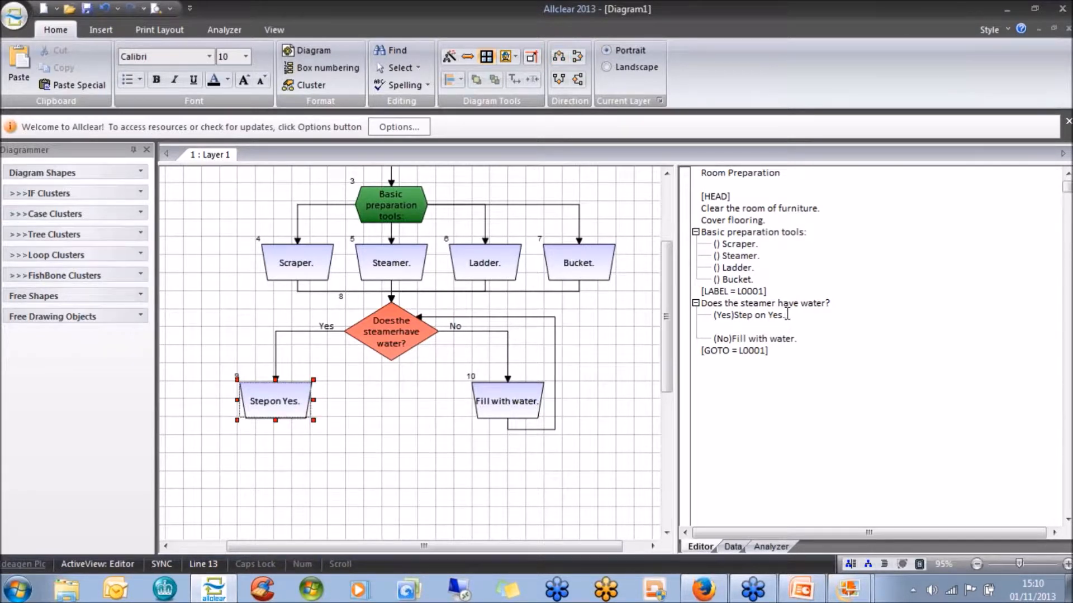
# - Replace the placeholder text in the decision's Yes branch box with "Connect to power."
pyautogui.click(267, 394)
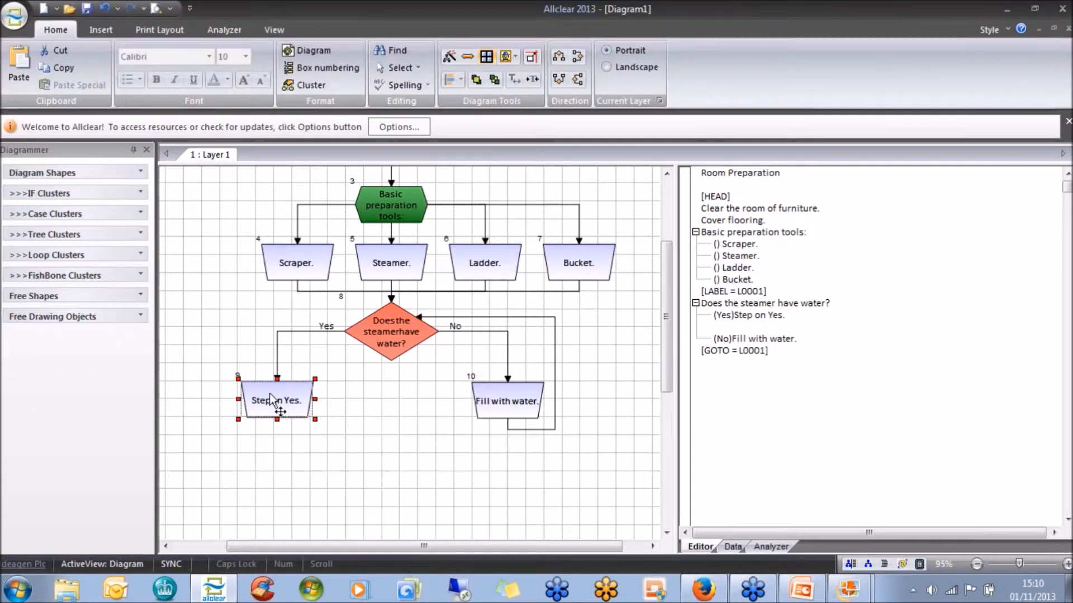
pyautogui.doubleClick(268, 396)
pyautogui.hotkey('ctrl', 'a')
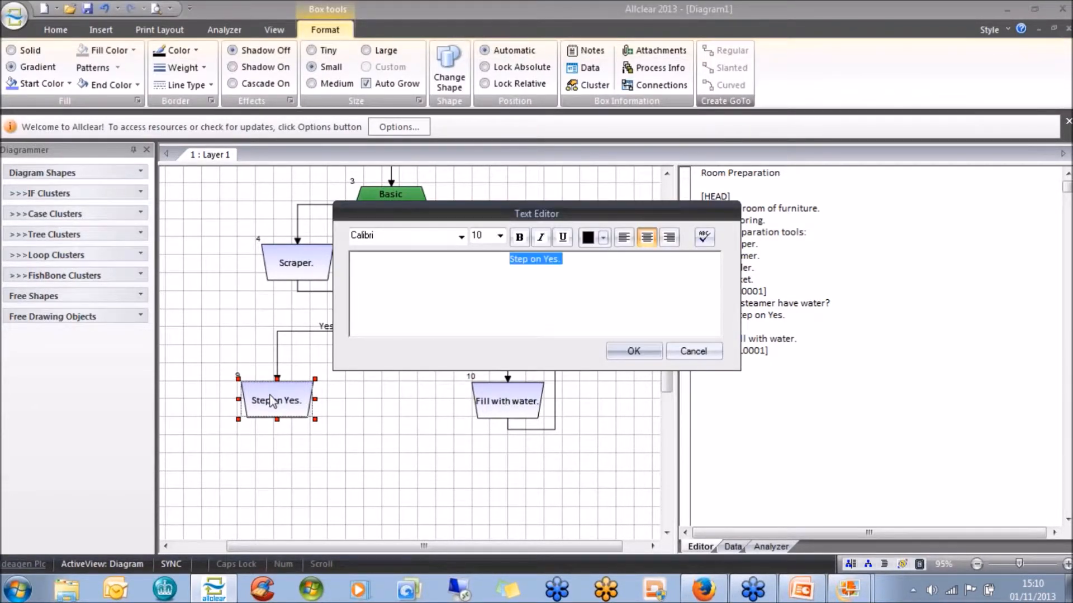
pyautogui.write('C')
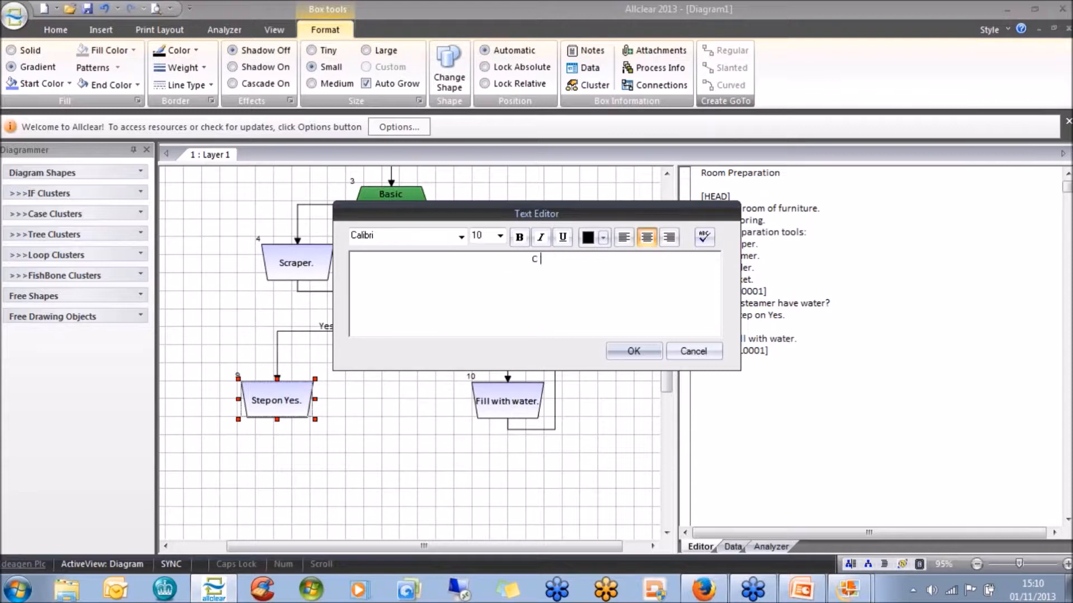
pyautogui.write('onnect to power.')
pyautogui.click(633, 353)
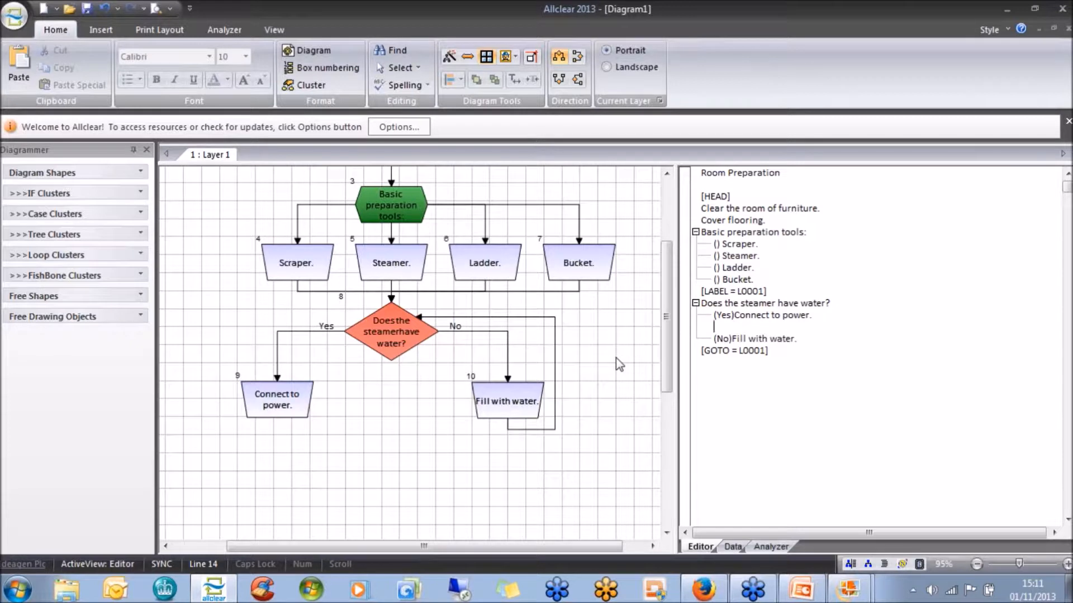
# - Add the steps "Wait for Steam." and "Apply Steamer to paper." below "Connect to power." in the Yes branch of the outline
pyautogui.write('Wa ')
pyautogui.write('t for Steam')
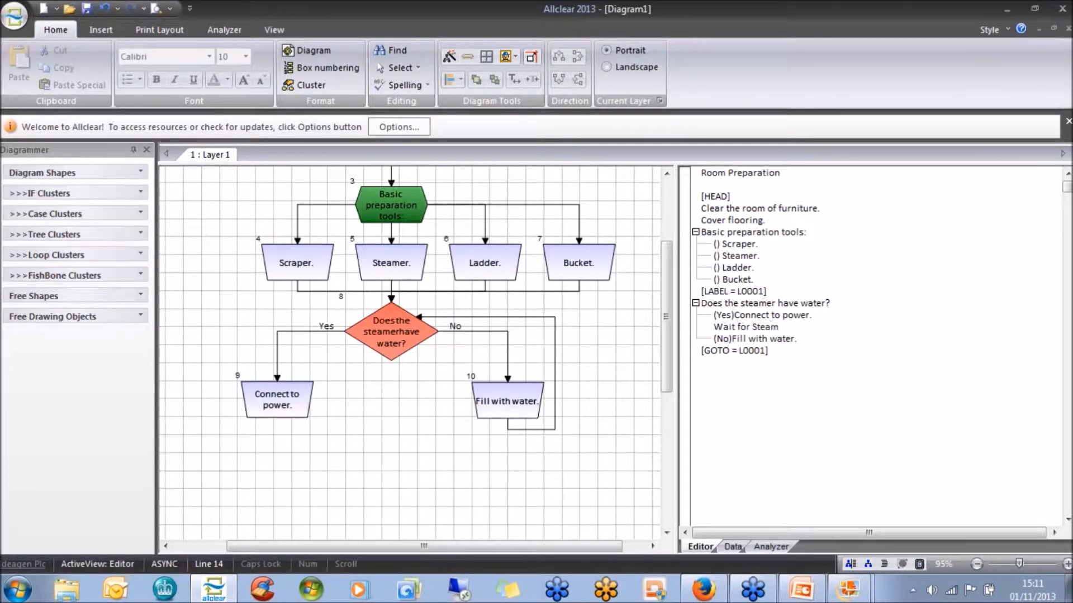
pyautogui.press('Return')
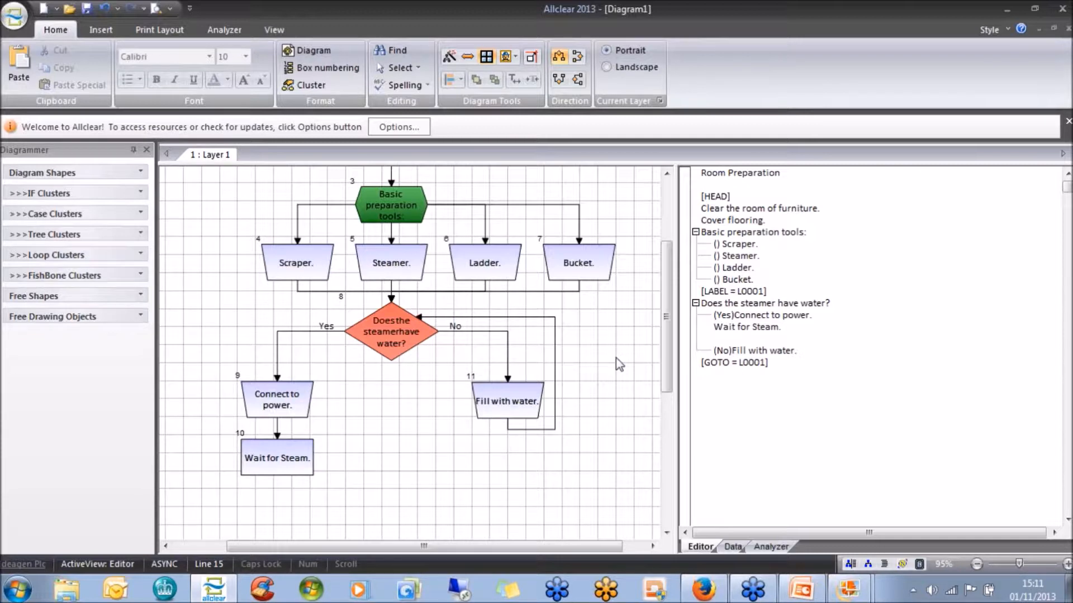
pyautogui.write('Apply Steamer')
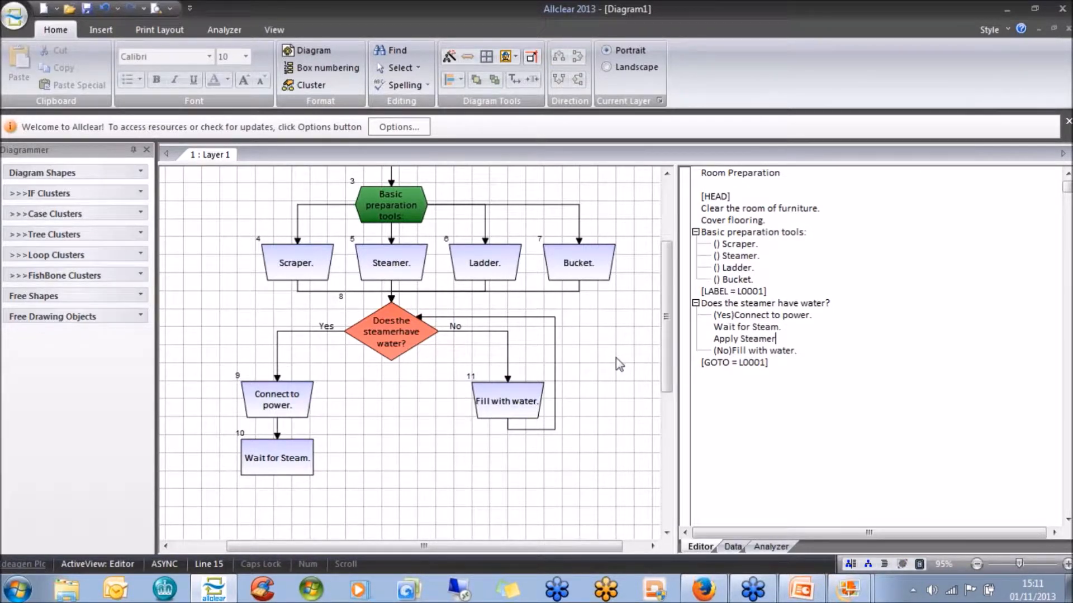
pyautogui.write(' to paper.')
pyautogui.press('Return')
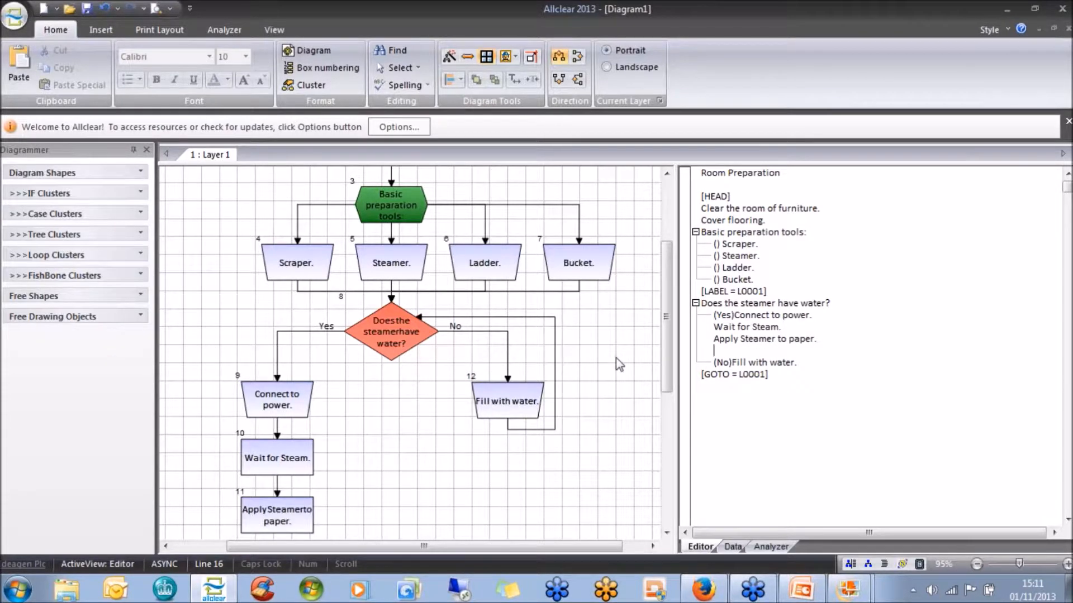
# - Continue the Yes branch with the steps "Remove Paper with Scraper." and "Allow Wall to Dry."
pyautogui.write('Remo')
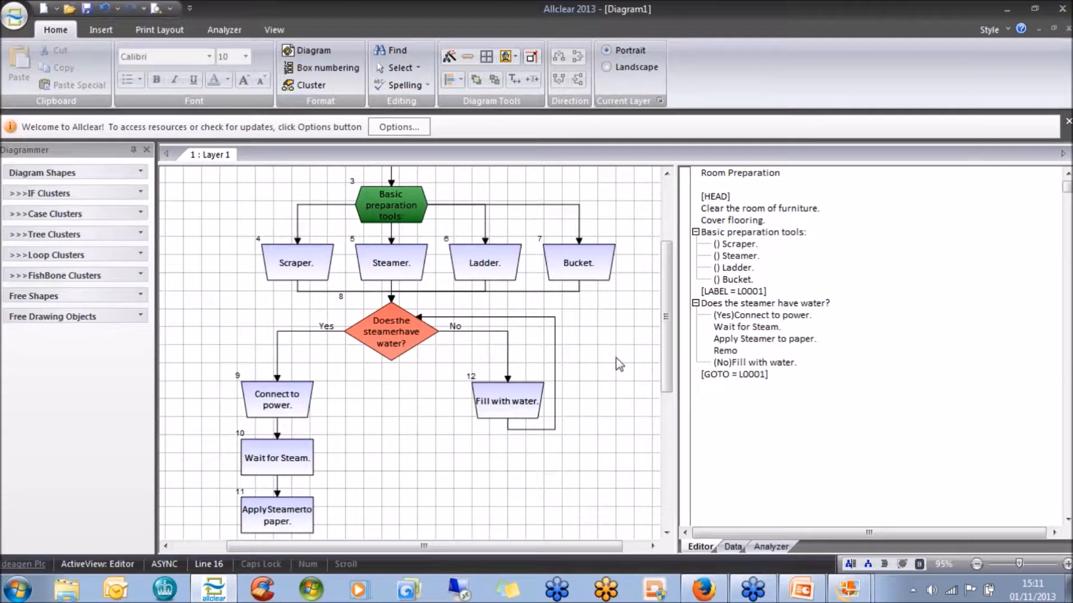
pyautogui.write('ve Paper with Scraper.')
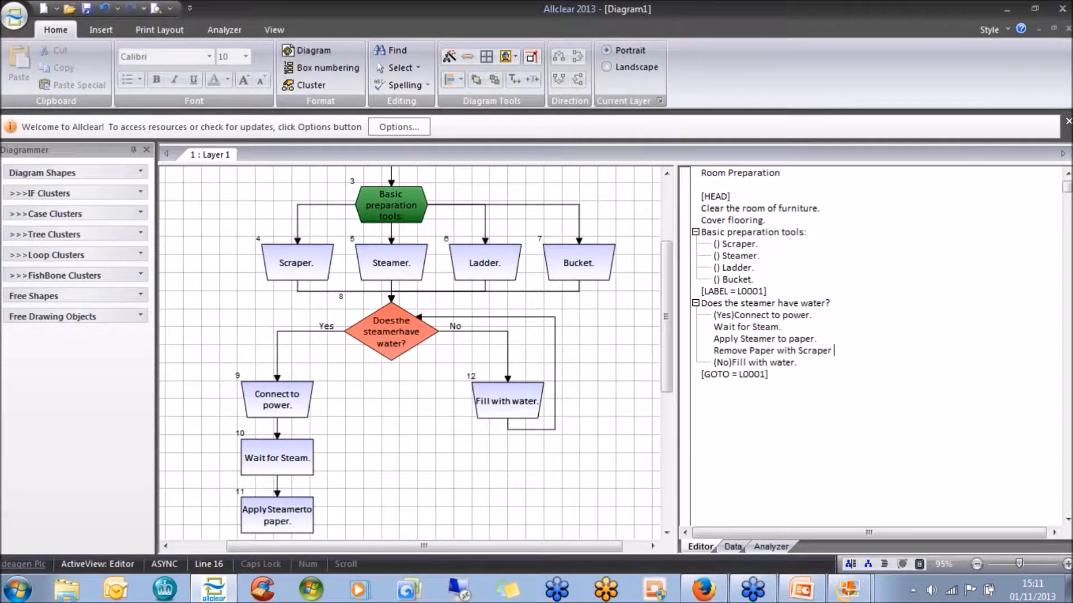
pyautogui.press('Return')
pyautogui.write('A')
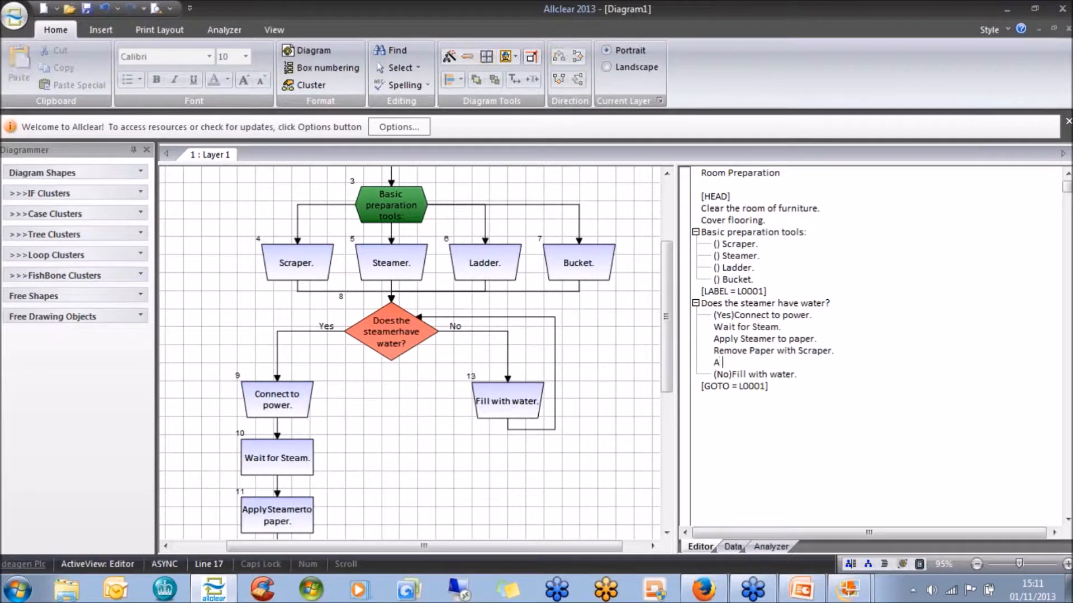
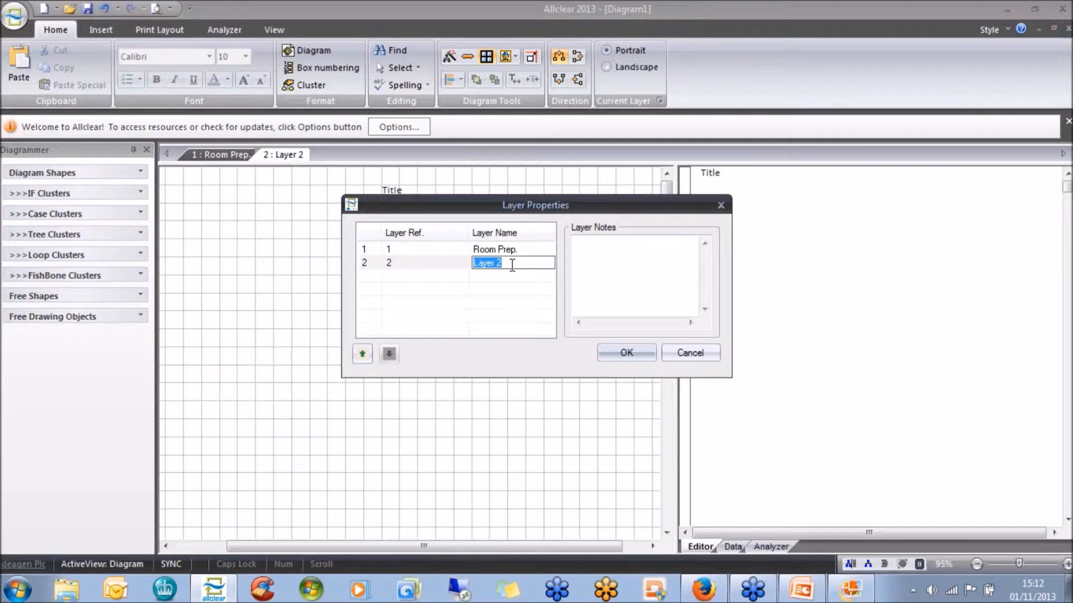
# - Name the second layer "Final Prep. & Decorate to Finish" in the layer properties
pyautogui.write('Final')
pyautogui.write(' Prep. &')
pyautogui.write(' Decor')
pyautogui.write('ate')
pyautogui.write(' to Finish')
pyautogui.click(630, 351)
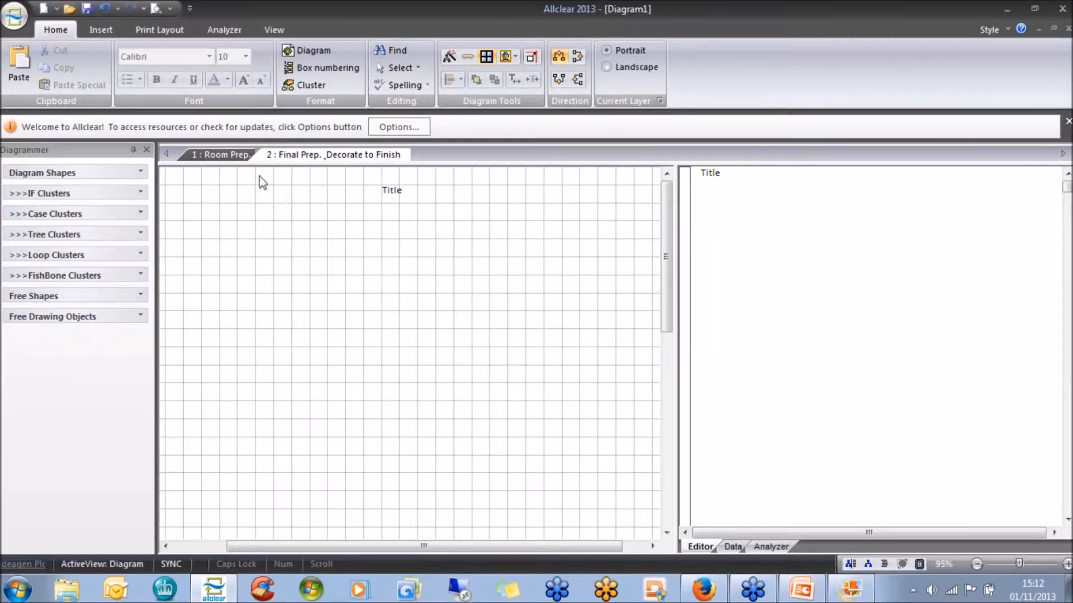
# - Replace the title in the second layer's outline with "Final Prep and Decorate to Finish" and leave an empty line below it
pyautogui.click(240, 157)
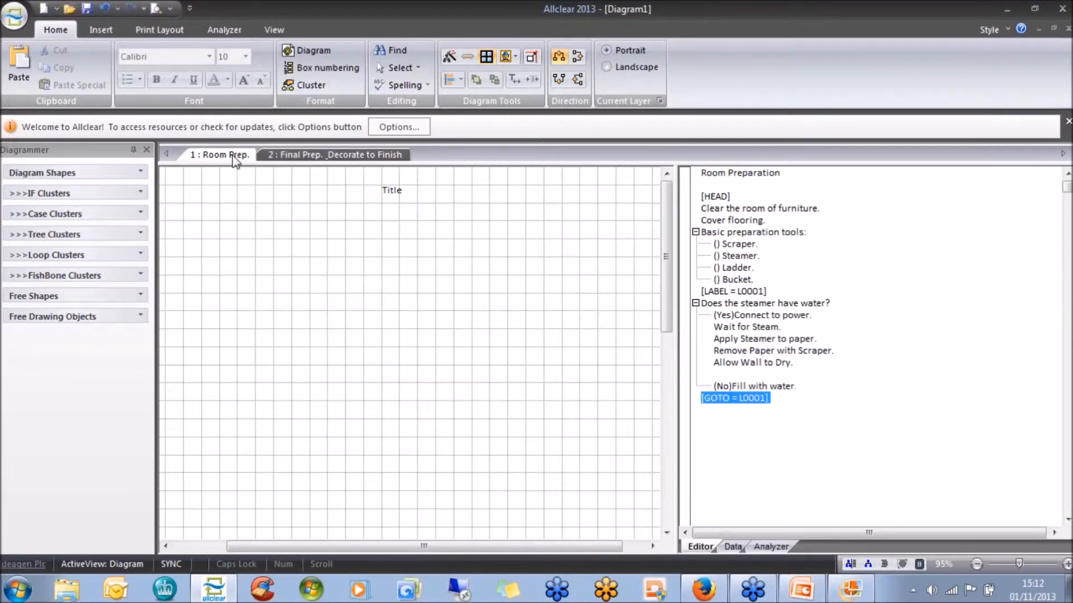
pyautogui.click(322, 161)
pyautogui.click(738, 177)
pyautogui.hotkey('ctrl', 'a')
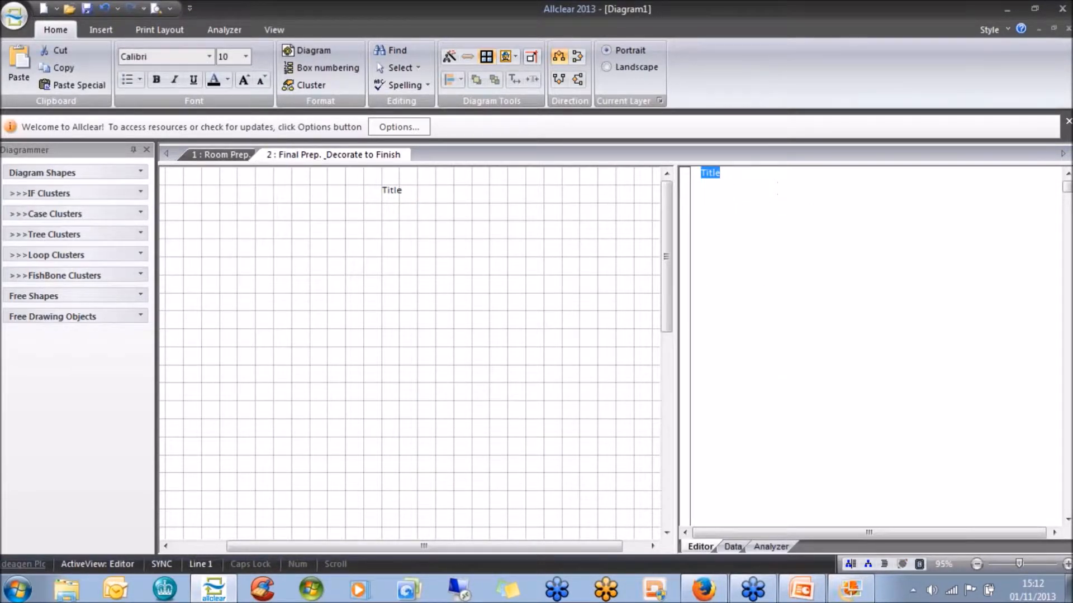
pyautogui.write('Final Pre')
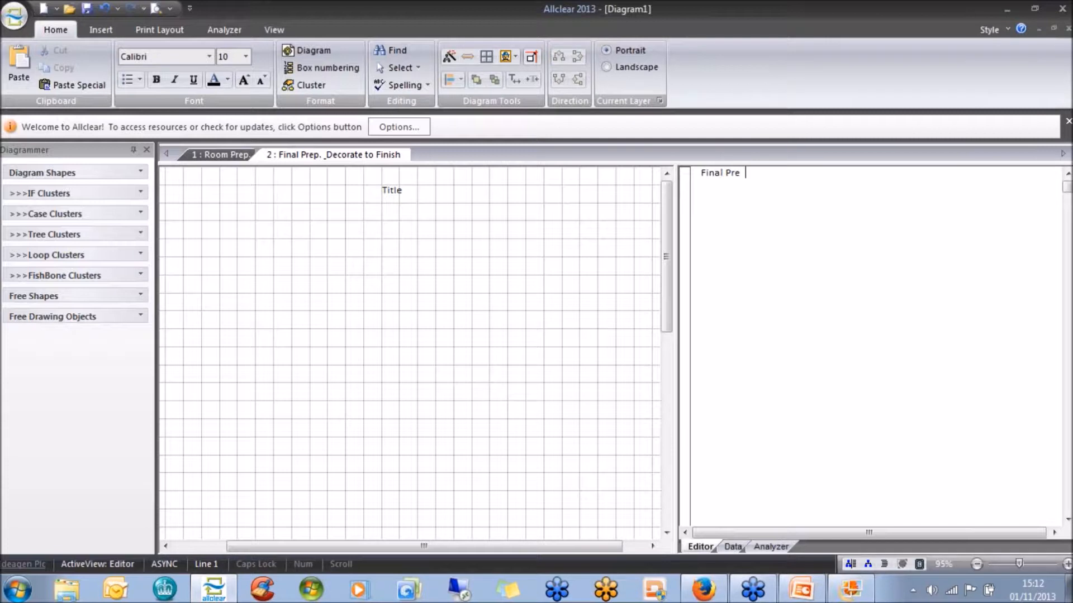
pyautogui.write('p and Decorate to Finish')
pyautogui.press('Return')
pyautogui.press('Return')
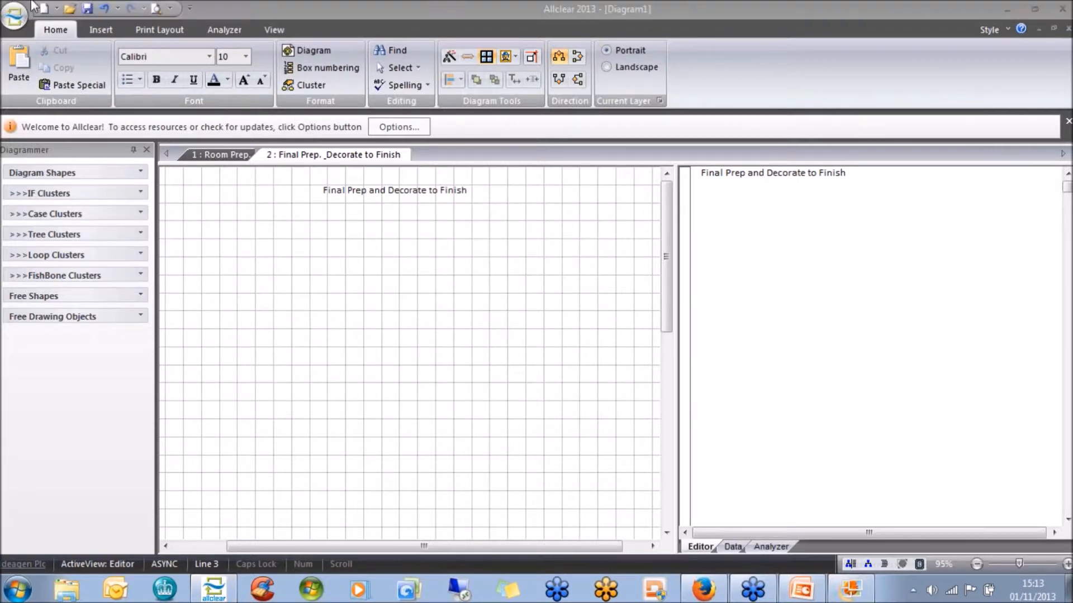
# - Insert a [HEAD] tag below the title in the second layer's outline
pyautogui.click(721, 202)
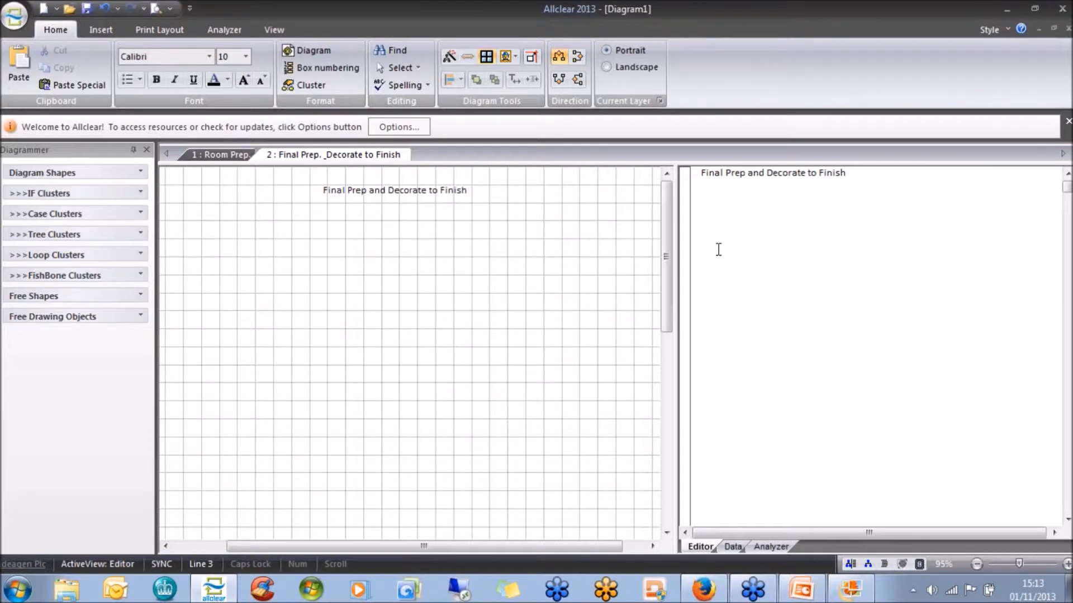
pyautogui.write('[')
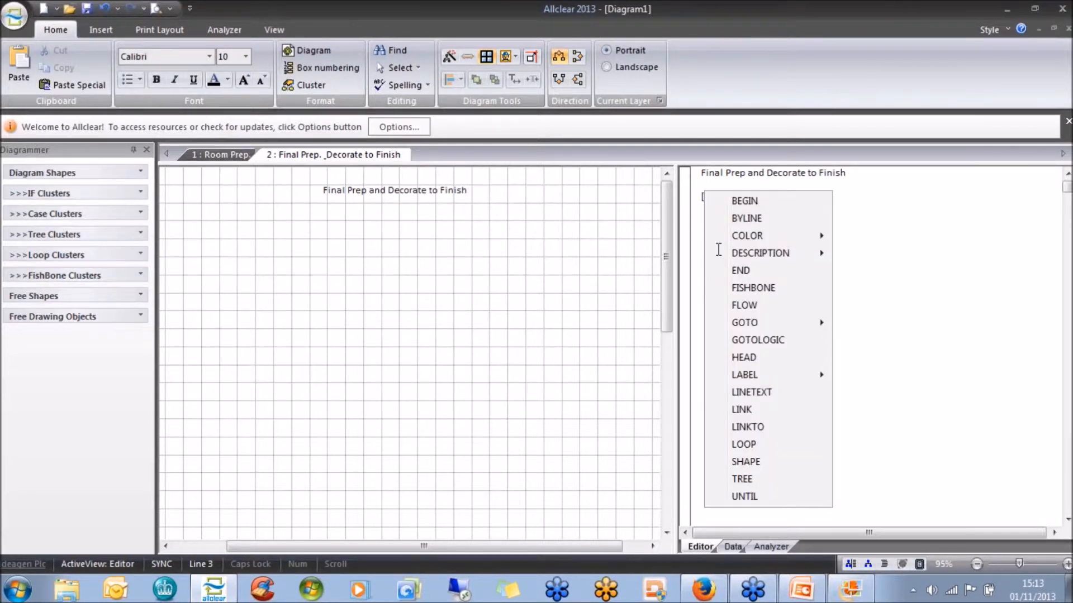
pyautogui.write('h')
pyautogui.press('Return')
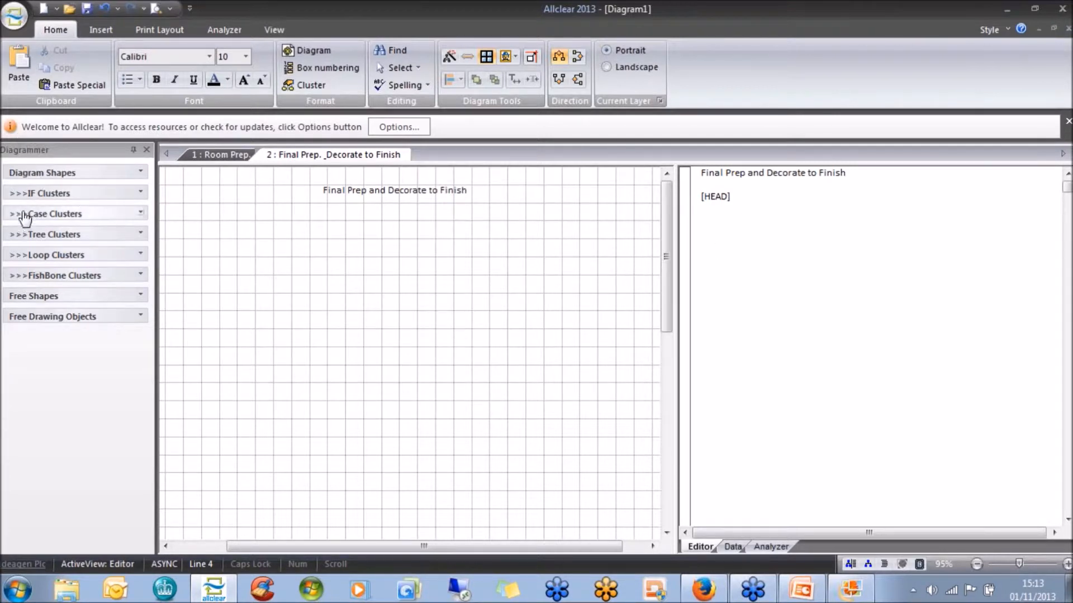
# - Add an IF cluster with Yes and No boxes on either side of the question, and centre it under the diagram title
pyautogui.click(79, 194)
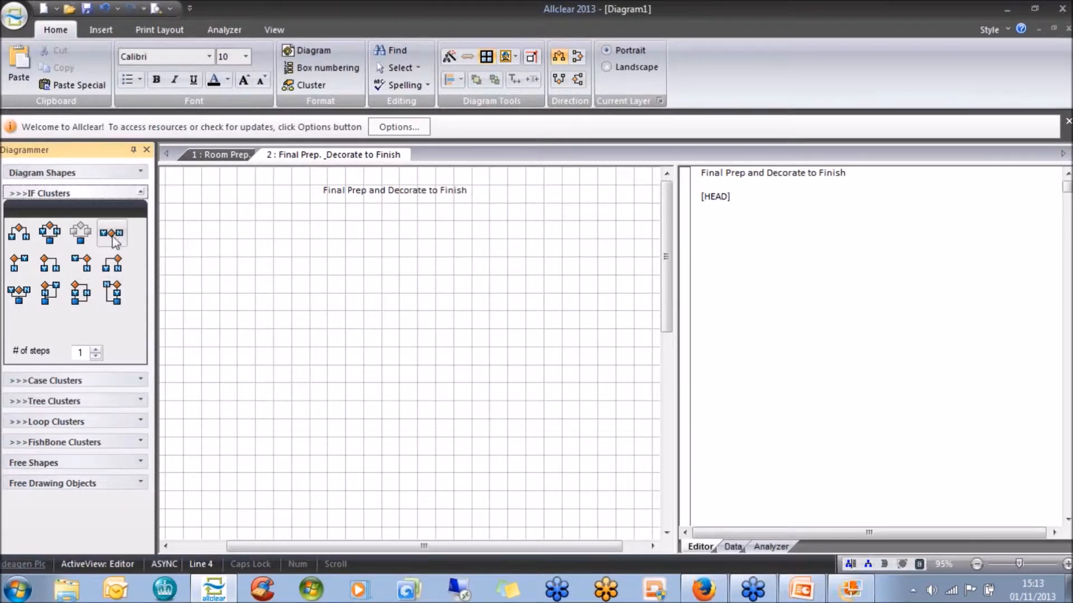
pyautogui.moveTo(111, 237); pyautogui.dragTo(290, 236)
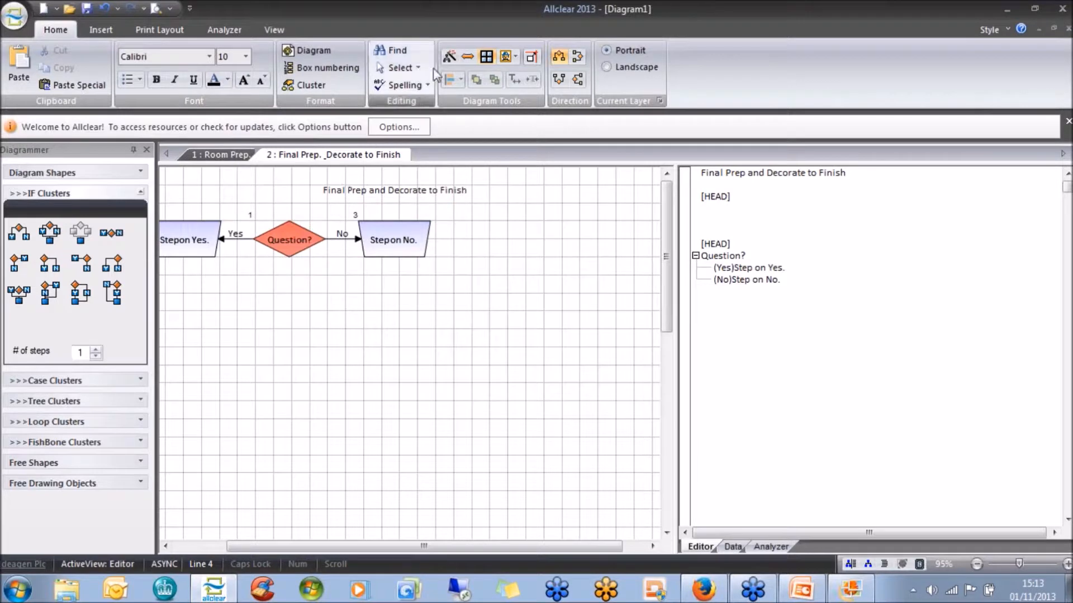
pyautogui.click(468, 57)
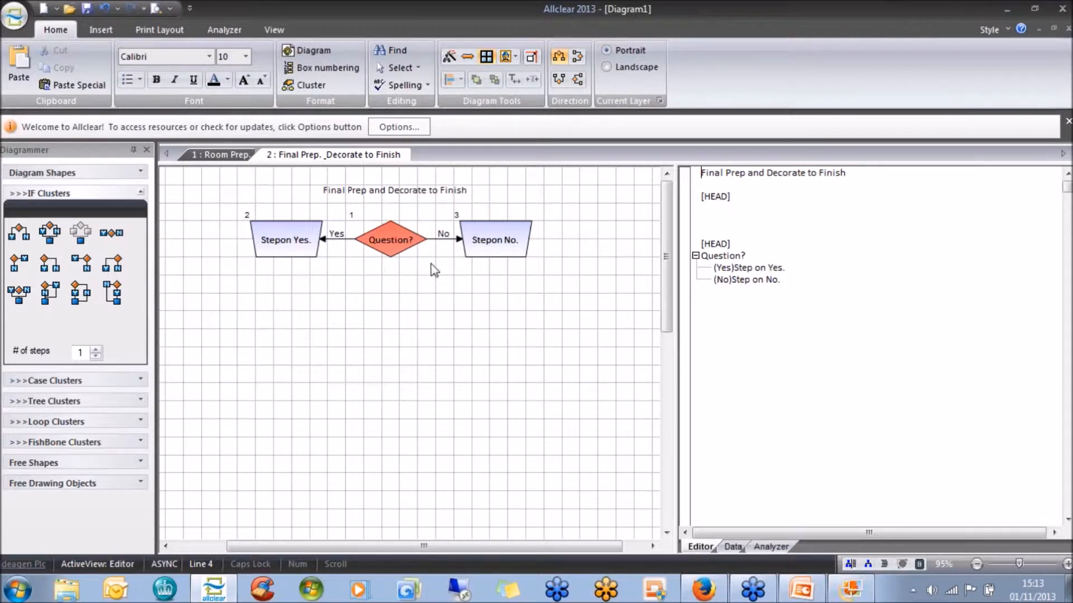
# - Try moving the "Step on No." box to a spot below the question diamond, and undo the move
pyautogui.click(485, 246)
pyautogui.moveTo(484, 241); pyautogui.dragTo(424, 324)
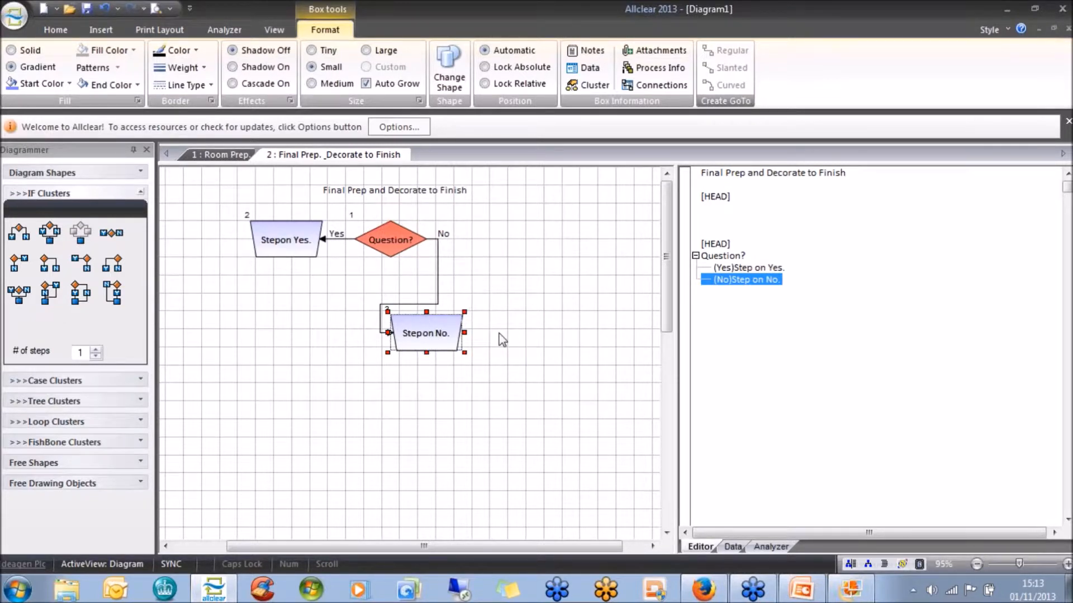
pyautogui.click(105, 9)
pyautogui.click(105, 8)
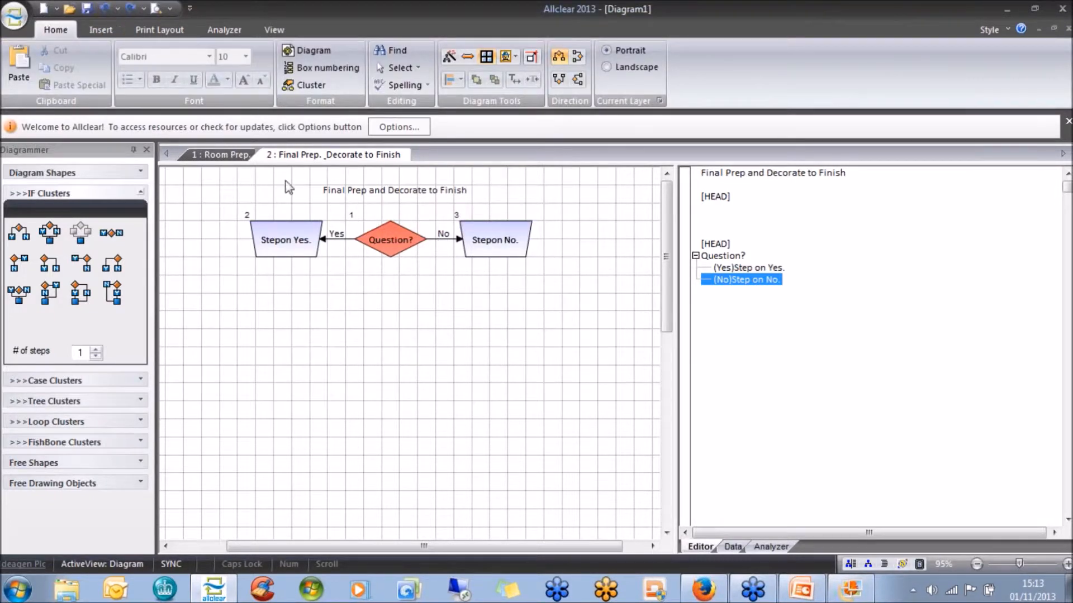
# - Change the question's cluster layout so the Yes box branches below on one side and the No box below on the other
pyautogui.click(303, 86)
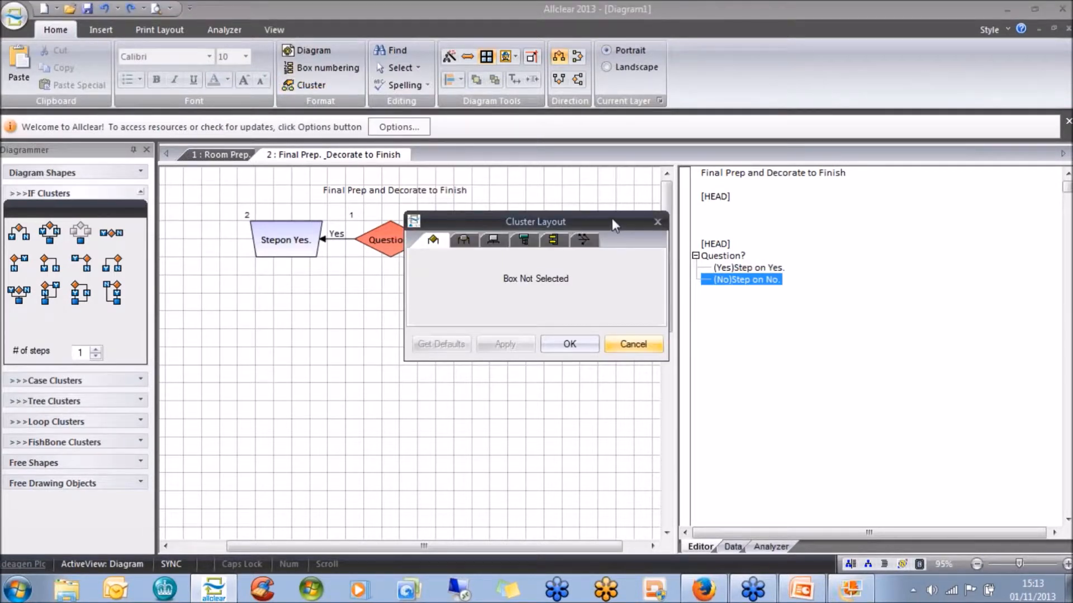
pyautogui.click(615, 344)
pyautogui.click(382, 233)
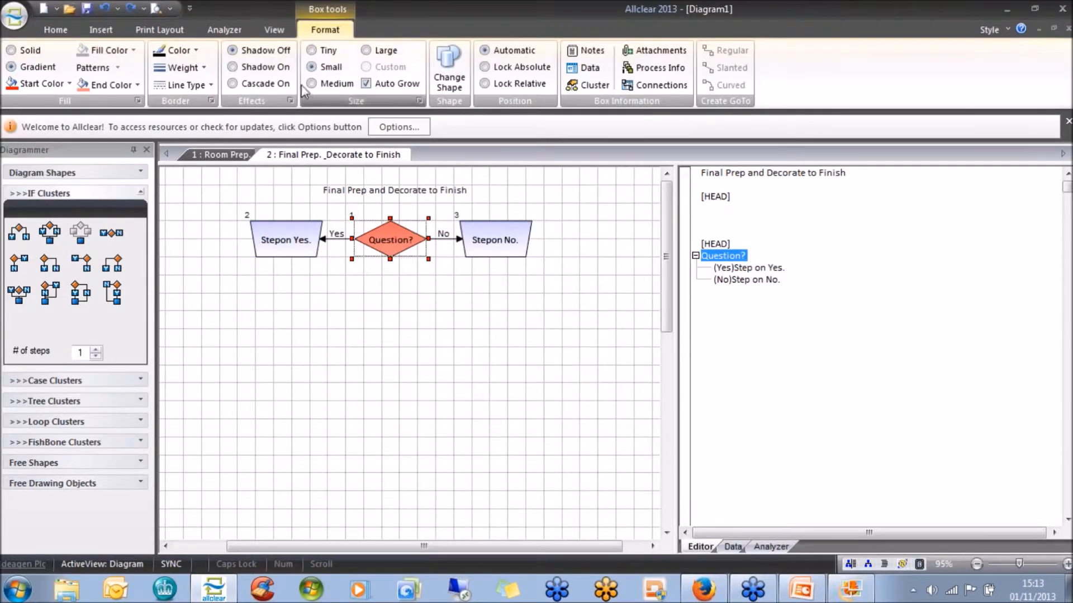
pyautogui.click(56, 29)
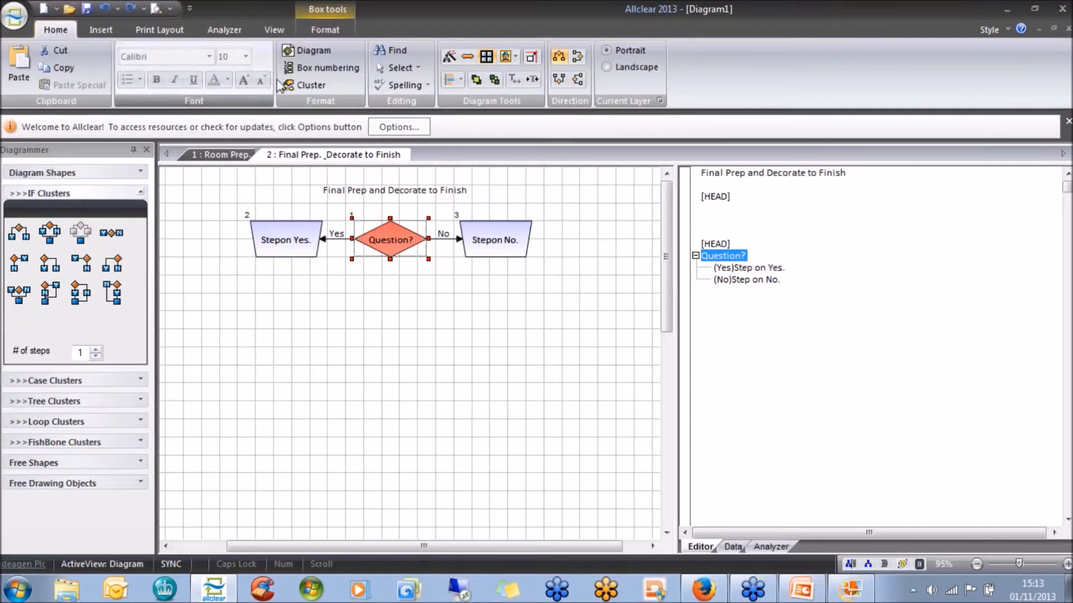
pyautogui.click(313, 91)
pyautogui.moveTo(610, 221); pyautogui.dragTo(768, 187)
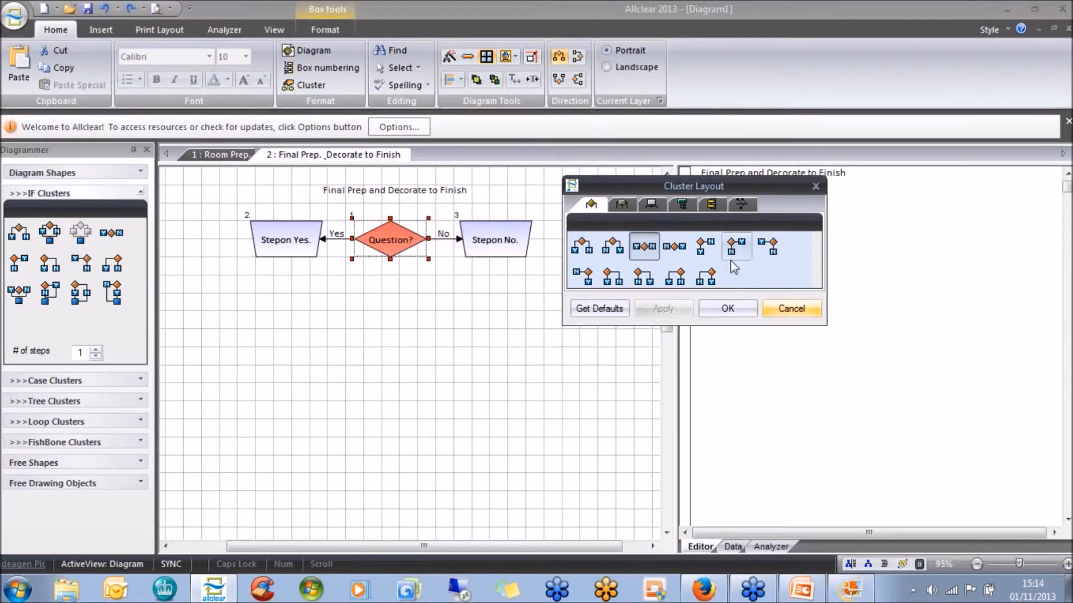
pyautogui.click(587, 257)
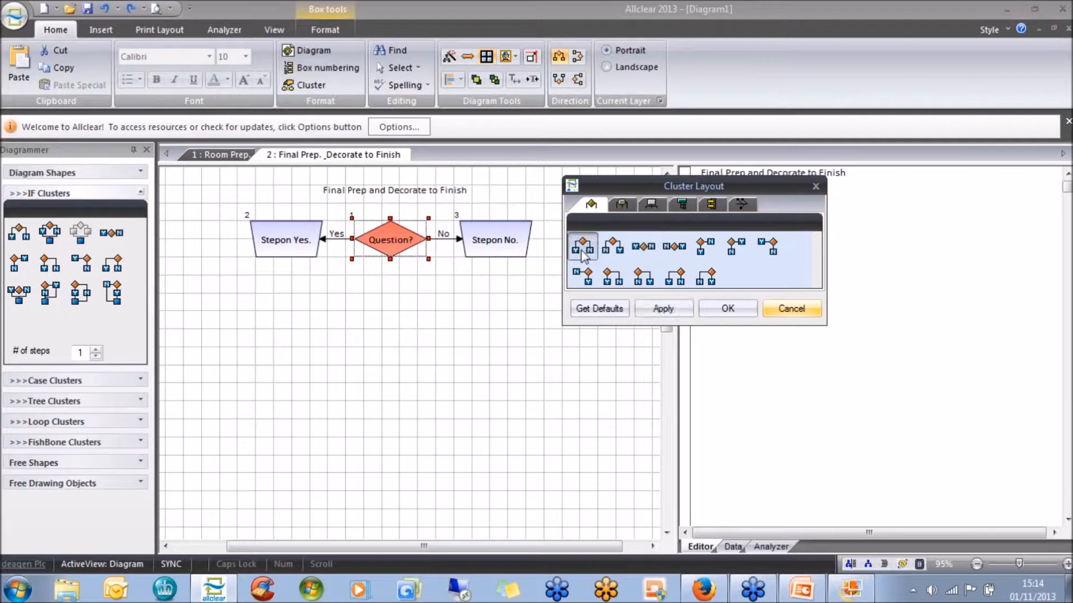
pyautogui.click(658, 310)
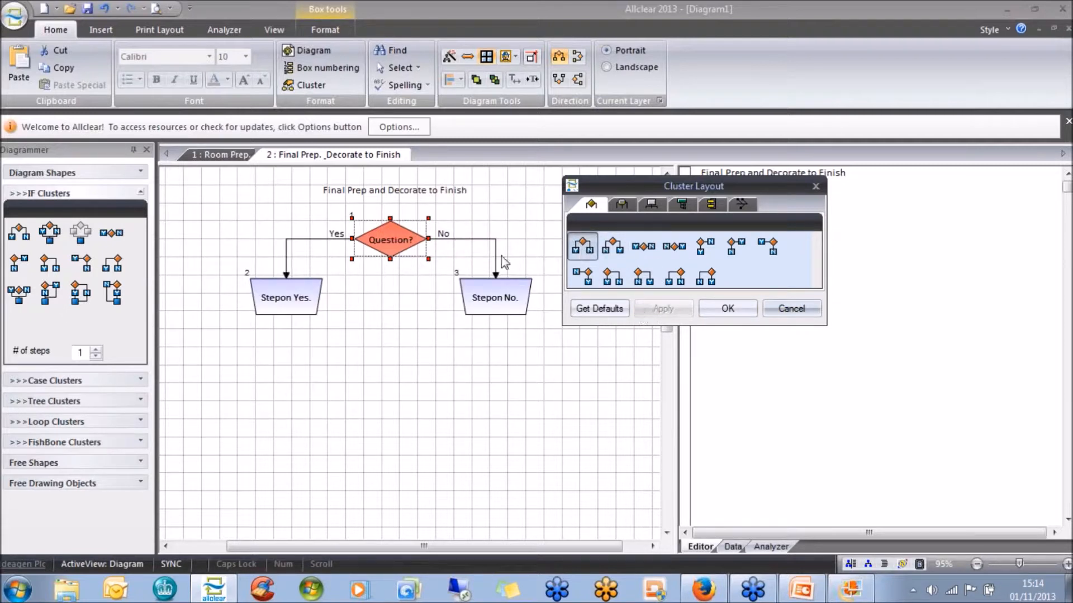
pyautogui.click(738, 313)
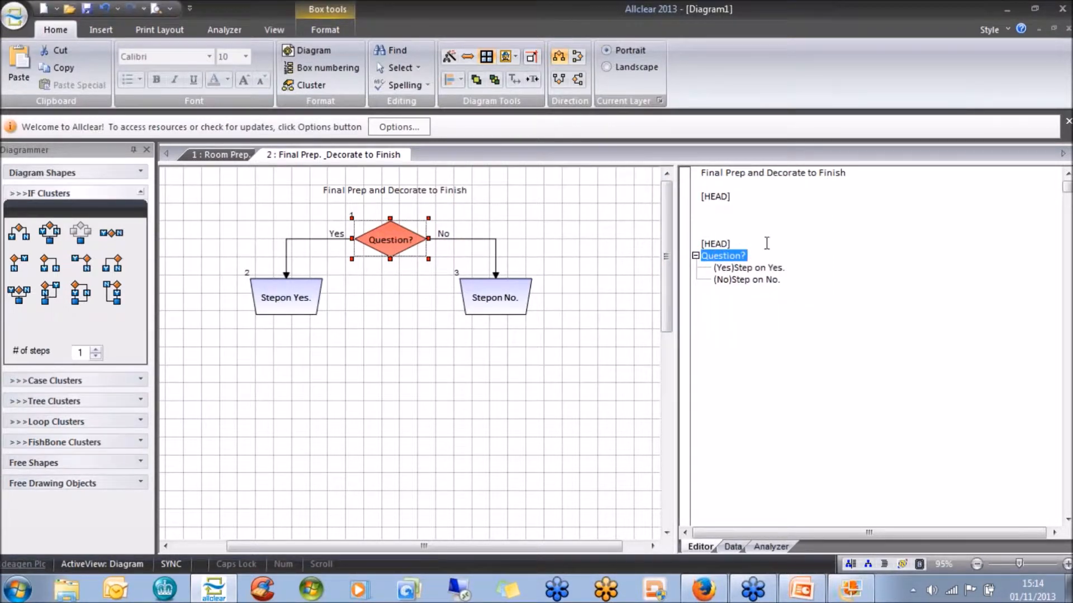
# - Delete the duplicate [HEAD] tag and the surplus blank lines from the second layer's outline, keeping one [HEAD] above the question
pyautogui.click(745, 201)
pyautogui.click(687, 200)
pyautogui.press('Delete')
pyautogui.press('Delete')
pyautogui.press('Delete')
pyautogui.press('Delete')
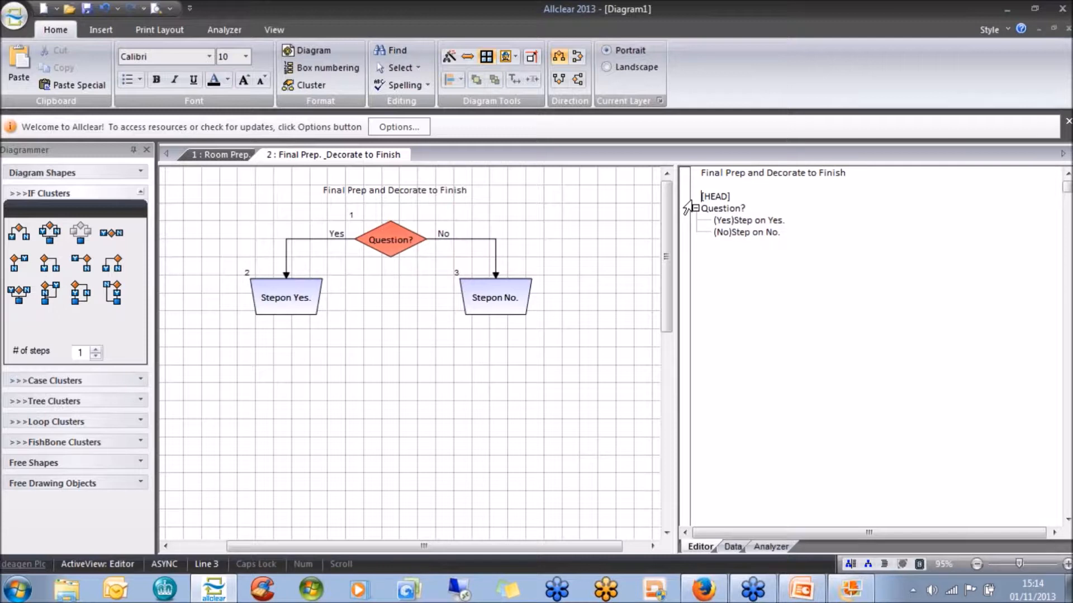
# - Replace the placeholder question in the outline with "Are the walls dry?"
pyautogui.hotkey('shift', 'Right')
pyautogui.hotkey('shift', 'Right')
pyautogui.hotkey('shift', 'Right')
pyautogui.hotkey('shift', 'Right')
pyautogui.hotkey('shift', 'Right')
pyautogui.hotkey('shift', 'Right')
pyautogui.hotkey('shift', 'Right')
pyautogui.hotkey('shift', 'Right')
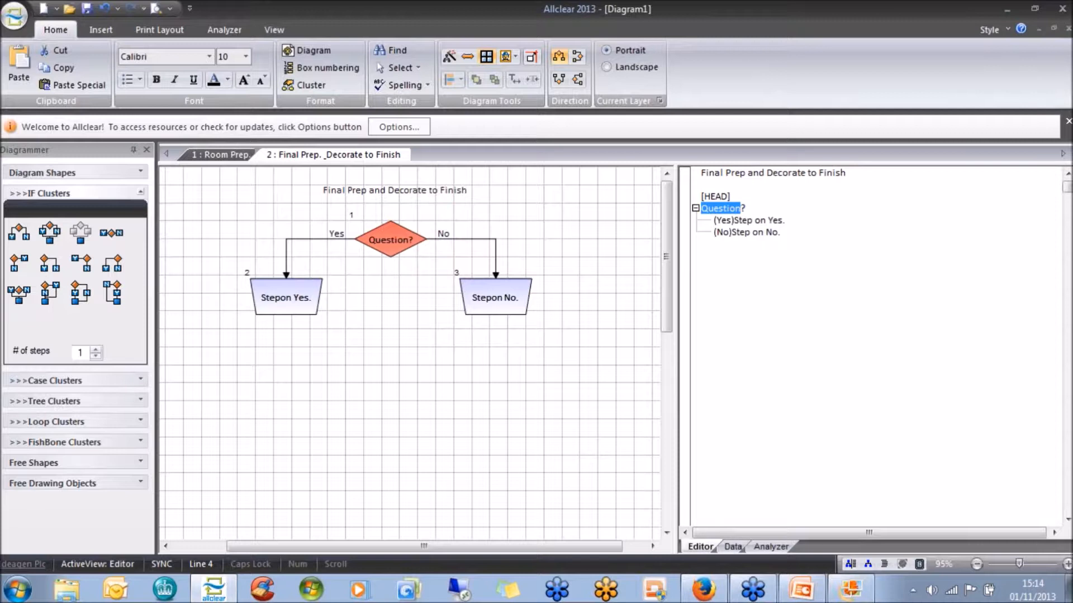
pyautogui.write('Are the walls dry?')
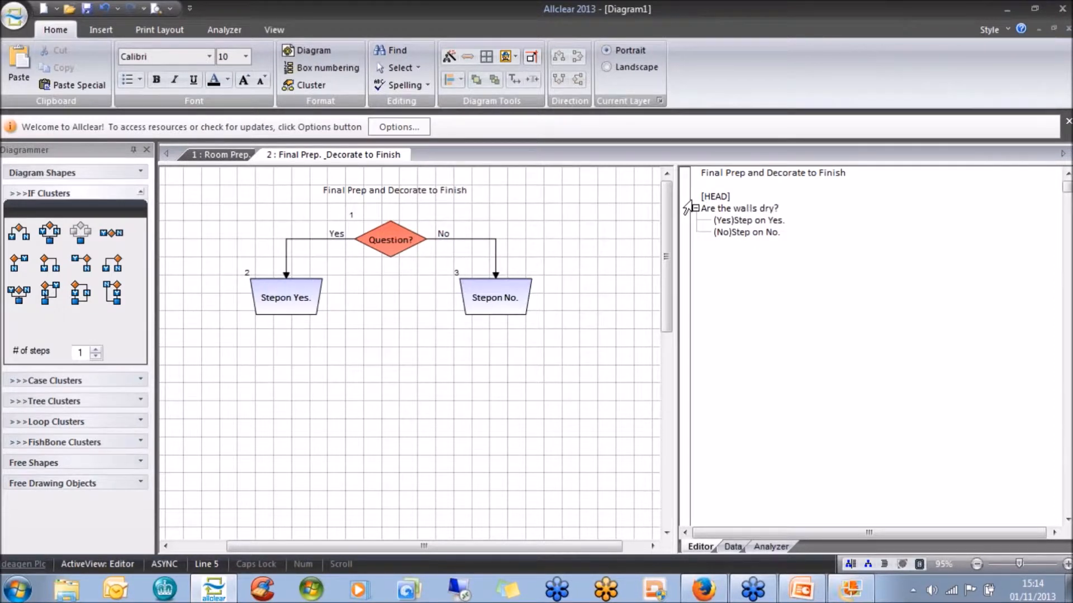
pyautogui.press('Left')
pyautogui.press('Left')
pyautogui.press('Left')
pyautogui.press('Left')
pyautogui.press('Left')
pyautogui.press('Left')
pyautogui.press('Left')
pyautogui.press('Left')
pyautogui.hotkey('shift', 'Right')
pyautogui.hotkey('shift', 'Right')
pyautogui.hotkey('shift', 'Right')
pyautogui.hotkey('shift', 'Right')
pyautogui.hotkey('shift', 'Right')
pyautogui.hotkey('shift', 'Right')
pyautogui.hotkey('shift', 'Right')
pyautogui.hotkey('shift', 'Right')
pyautogui.hotkey('shift', 'Right')
pyautogui.hotkey('shift', 'Right')
pyautogui.hotkey('shift', 'Right')
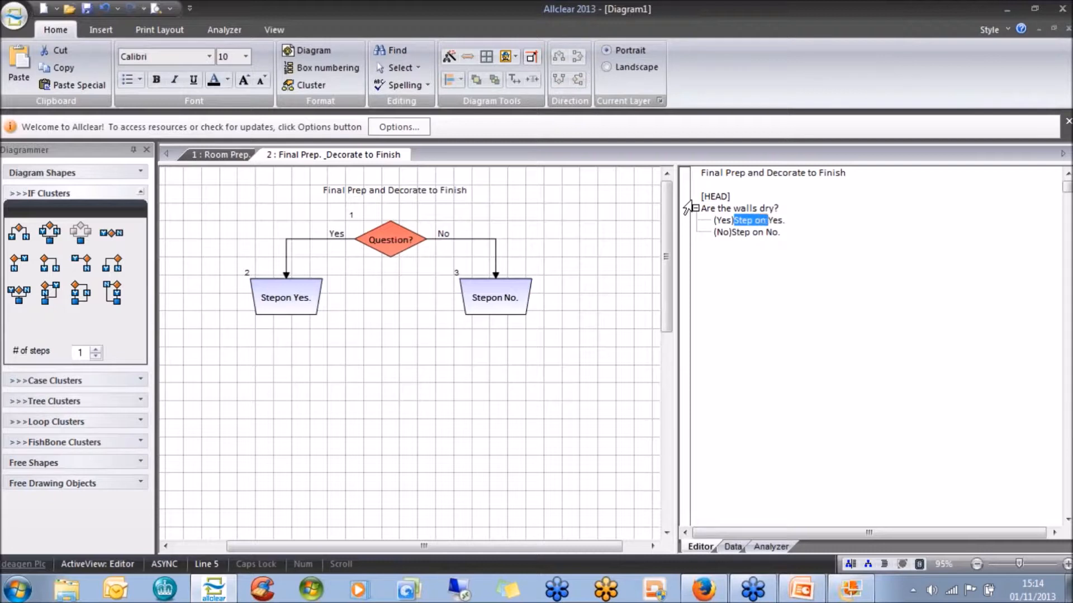
# - Replace the No branch's placeholder text with "Use a cloth to wipe down until dry." and refresh the diagram
pyautogui.press('Down')
pyautogui.press('Left')
pyautogui.hotkey('shift', 'Left')
pyautogui.hotkey('shift', 'Left')
pyautogui.hotkey('shift', 'Left')
pyautogui.hotkey('shift', 'Left')
pyautogui.hotkey('shift', 'Left')
pyautogui.hotkey('shift', 'Left')
pyautogui.hotkey('shift', 'Left')
pyautogui.hotkey('shift', 'Left')
pyautogui.hotkey('shift', 'Left')
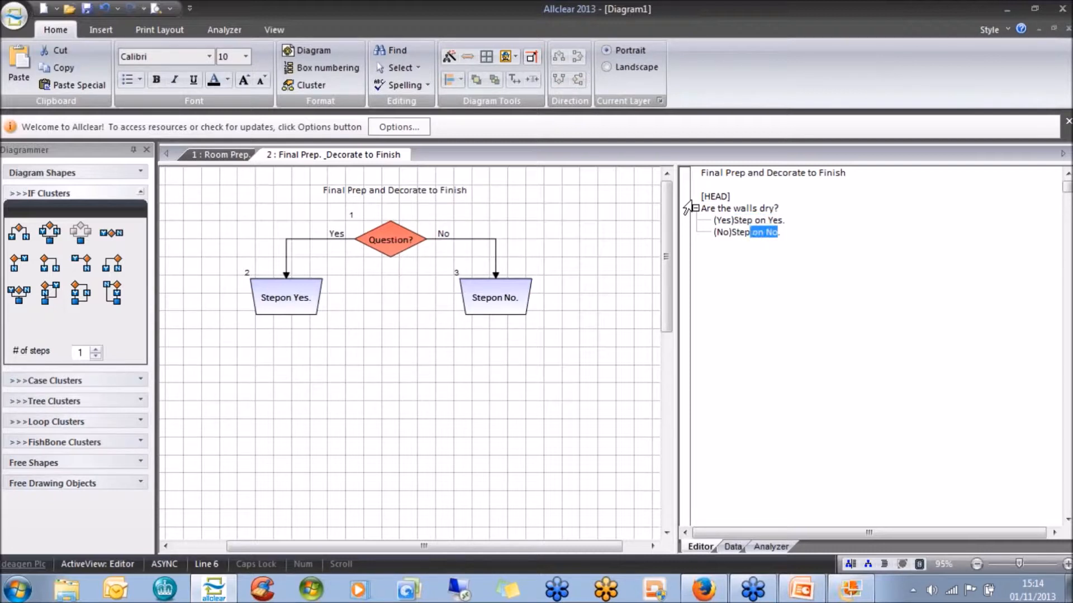
pyautogui.write('Use a cloth')
pyautogui.write(' to wipe dow')
pyautogui.write('n to')
pyautogui.press('BackSpace')
pyautogui.press('BackSpace')
pyautogui.write('until dry')
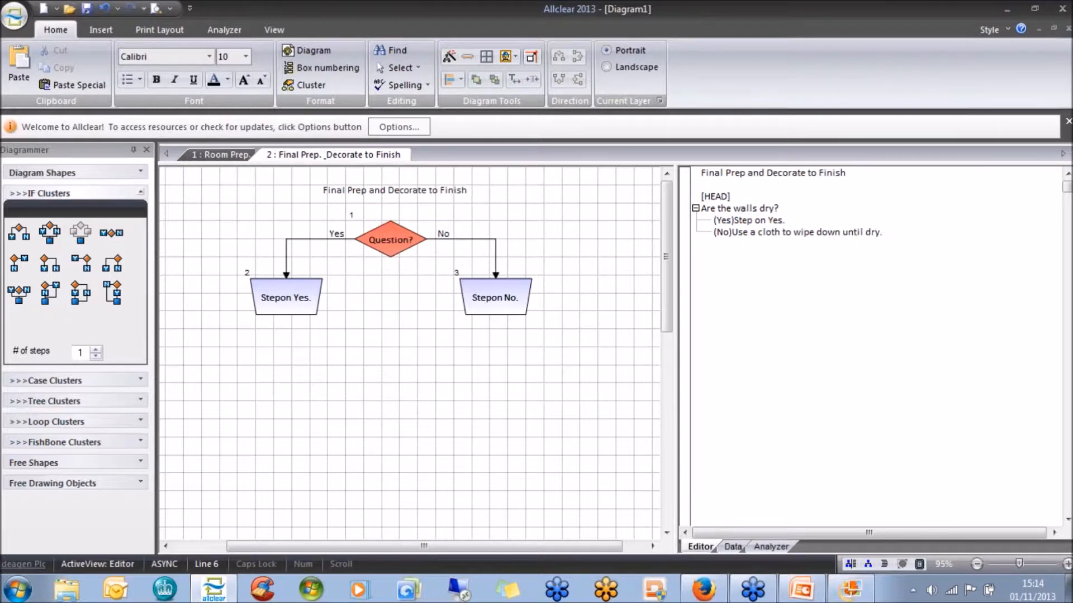
pyautogui.click(608, 339)
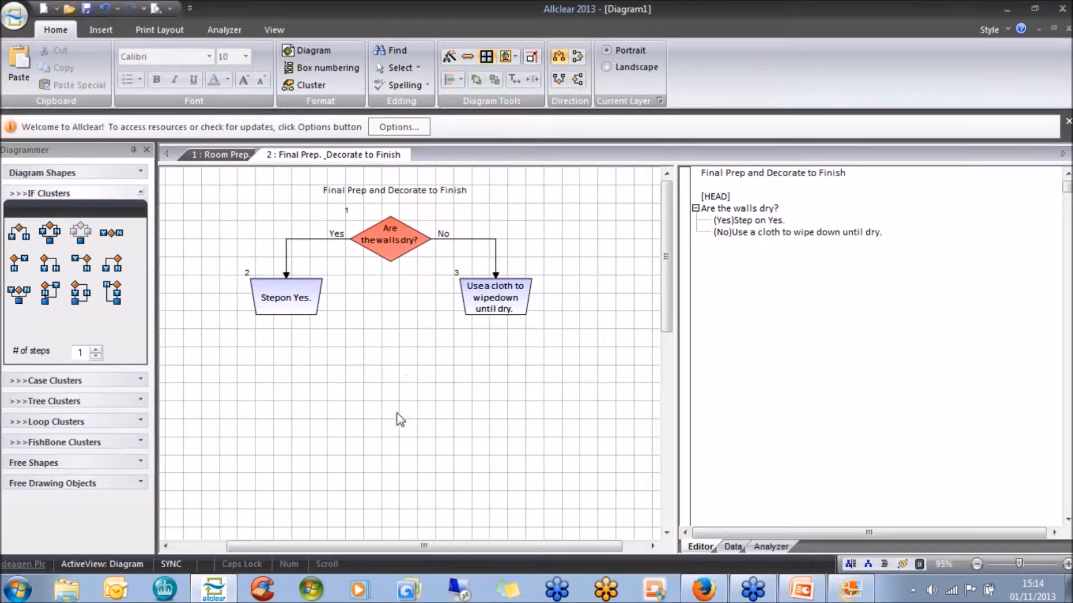
# - Create a regular GoTo connection from the "Use a cloth to wipe down until dry." box back to the question diamond
pyautogui.click(492, 298)
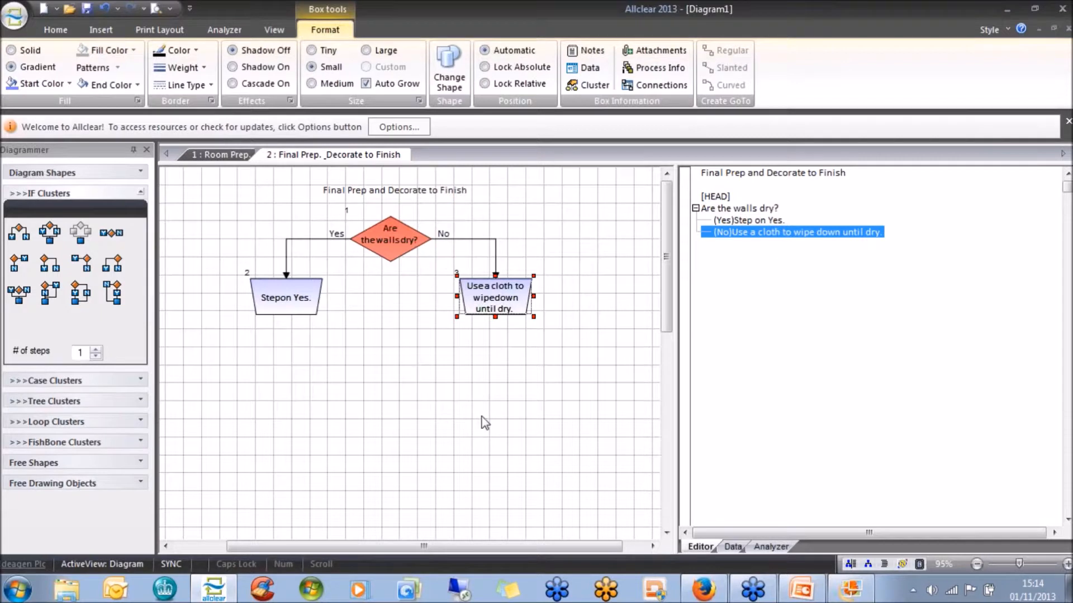
pyautogui.click(401, 239)
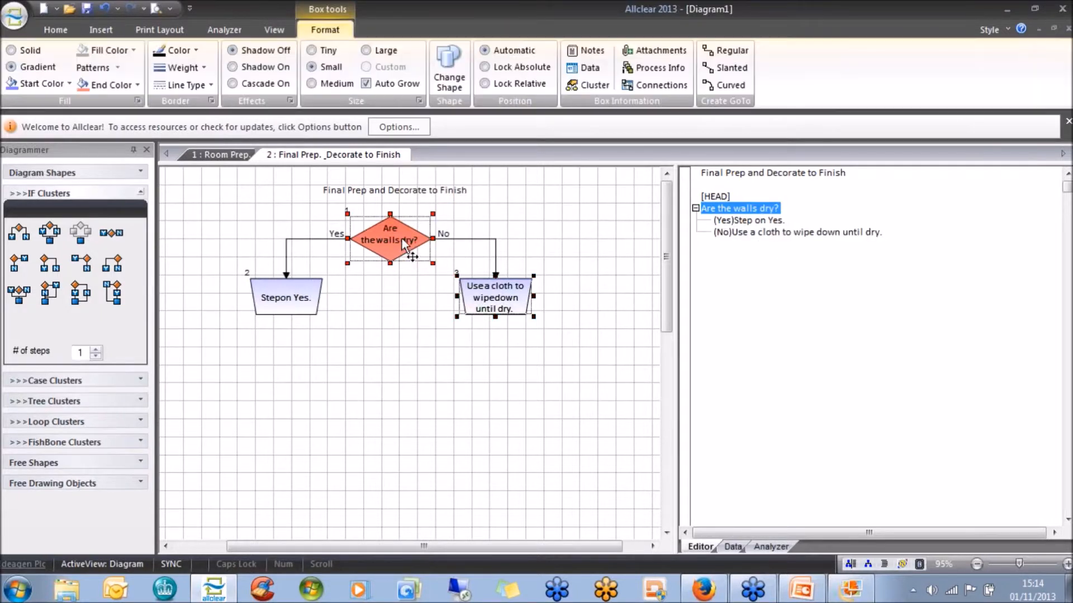
pyautogui.click(718, 50)
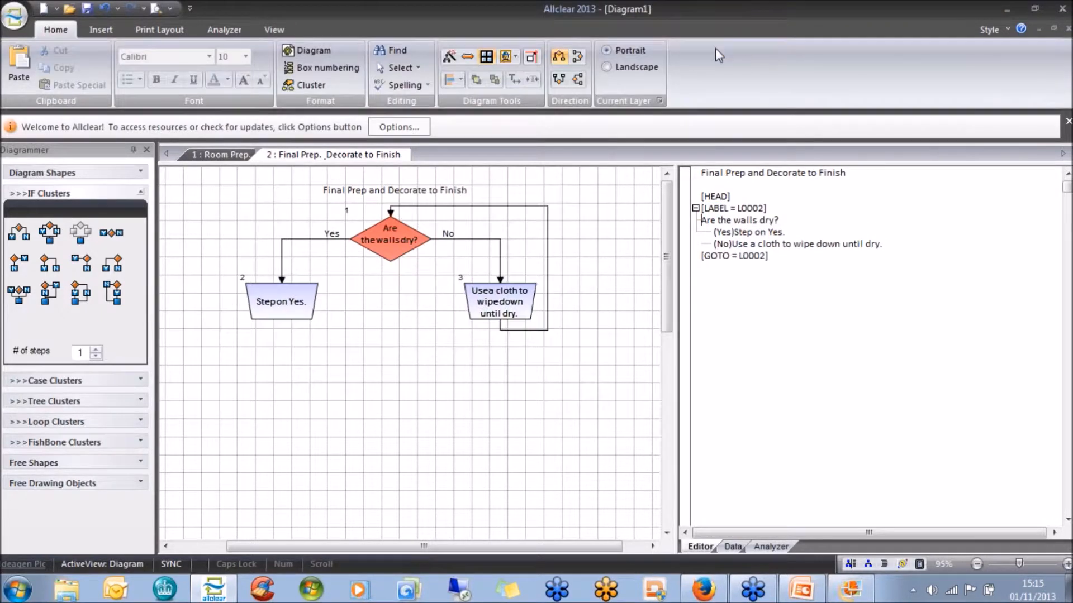
# - Replace the Yes branch's placeholder text with "Choose a grade of sand paper:" and start a three-choice list beneath it
pyautogui.click(405, 244)
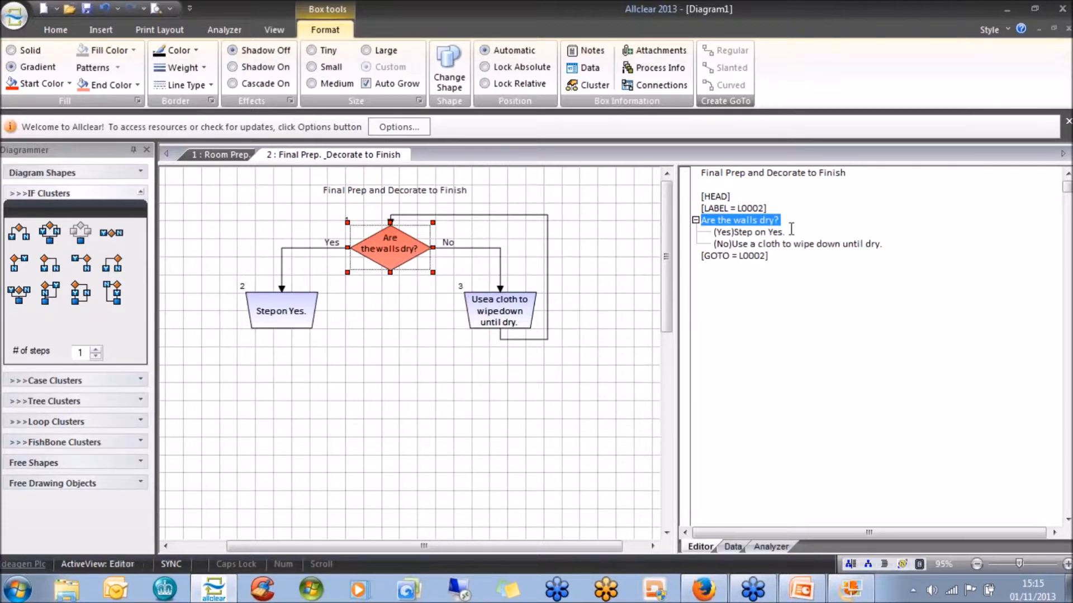
pyautogui.click(820, 229)
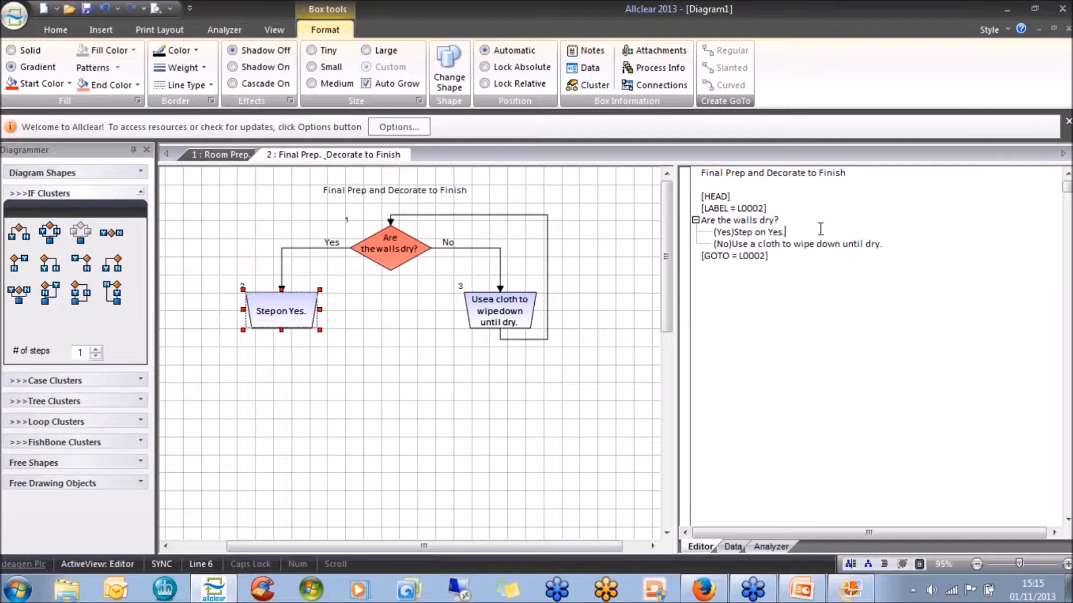
pyautogui.hotkey('shift', 'Left')
pyautogui.hotkey('shift', 'Left')
pyautogui.hotkey('shift', 'Left')
pyautogui.hotkey('shift', 'Left')
pyautogui.hotkey('shift', 'Left')
pyautogui.hotkey('shift', 'Left')
pyautogui.hotkey('shift', 'Left')
pyautogui.hotkey('shift', 'Left')
pyautogui.hotkey('shift', 'Left')
pyautogui.hotkey('shift', 'Left')
pyautogui.hotkey('shift', 'Left')
pyautogui.hotkey('shift', 'Left')
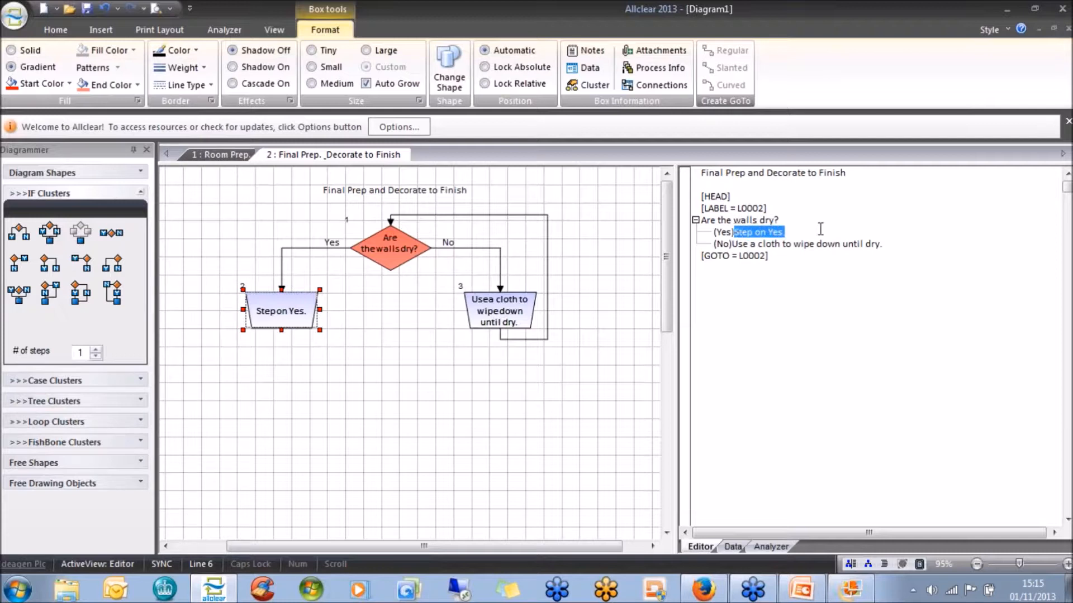
pyautogui.write('Choose a grade of sand paper')
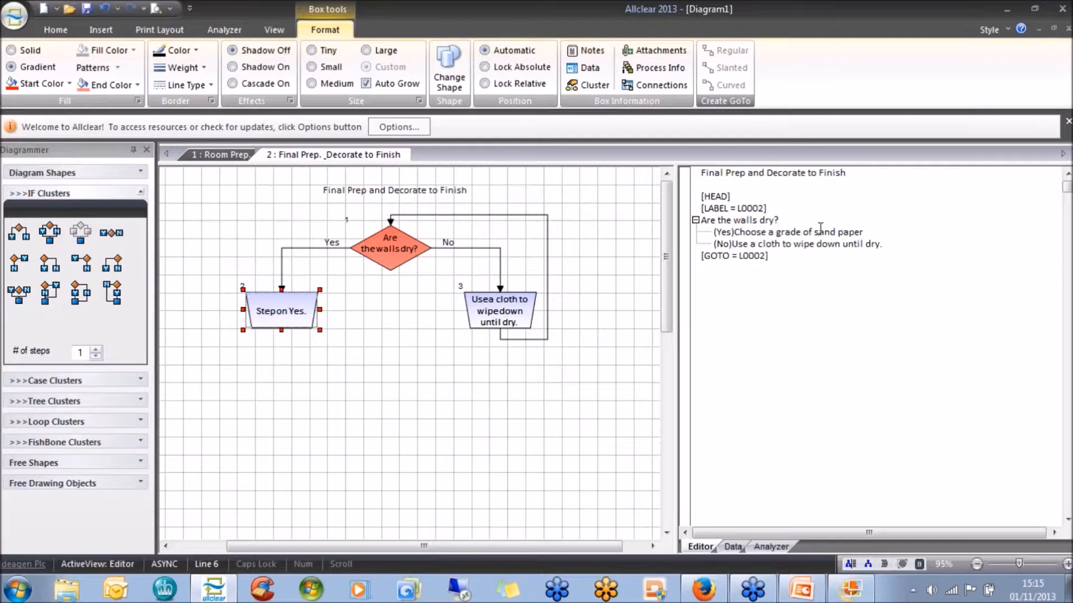
pyautogui.write(':')
pyautogui.press('Return')
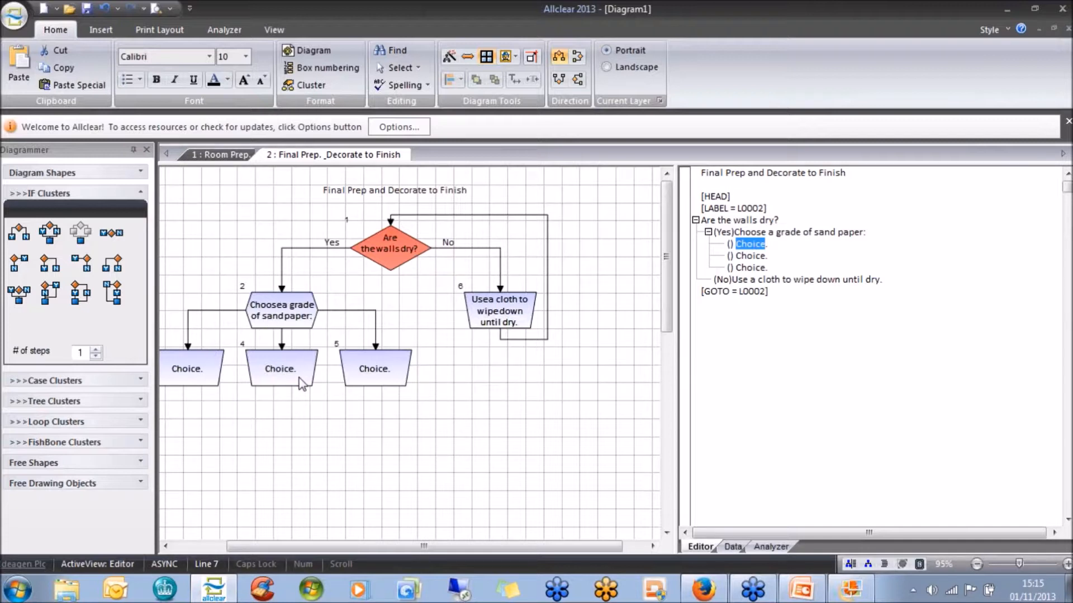
# - Name the first two sandpaper choices in the outline "Fine Grit" and "Medium Grit"
pyautogui.moveTo(479, 547); pyautogui.dragTo(444, 538)
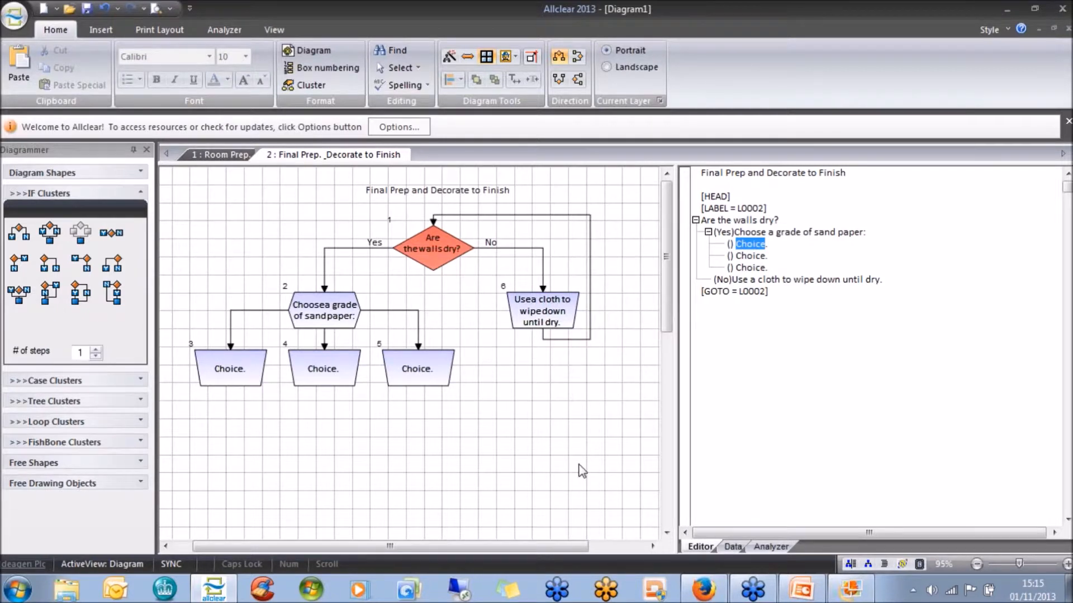
pyautogui.click(766, 244)
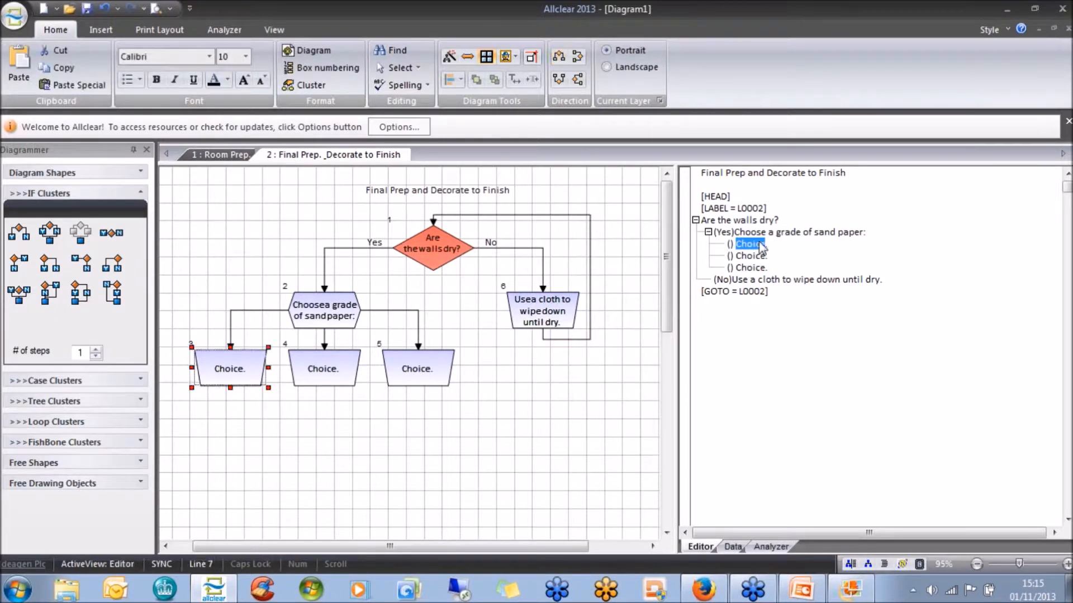
pyautogui.doubleClick(803, 249)
pyautogui.write('Fine Grit')
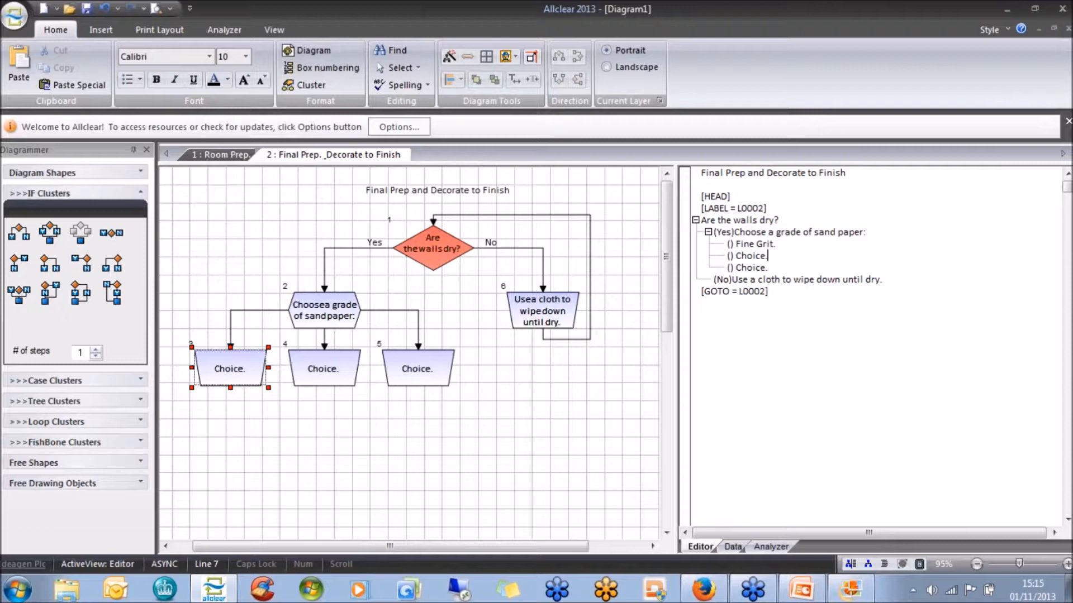
pyautogui.press('BackSpace')
pyautogui.doubleClick(760, 255)
pyautogui.write('Medium Grit')
pyautogui.moveTo(766, 268); pyautogui.dragTo(735, 268)
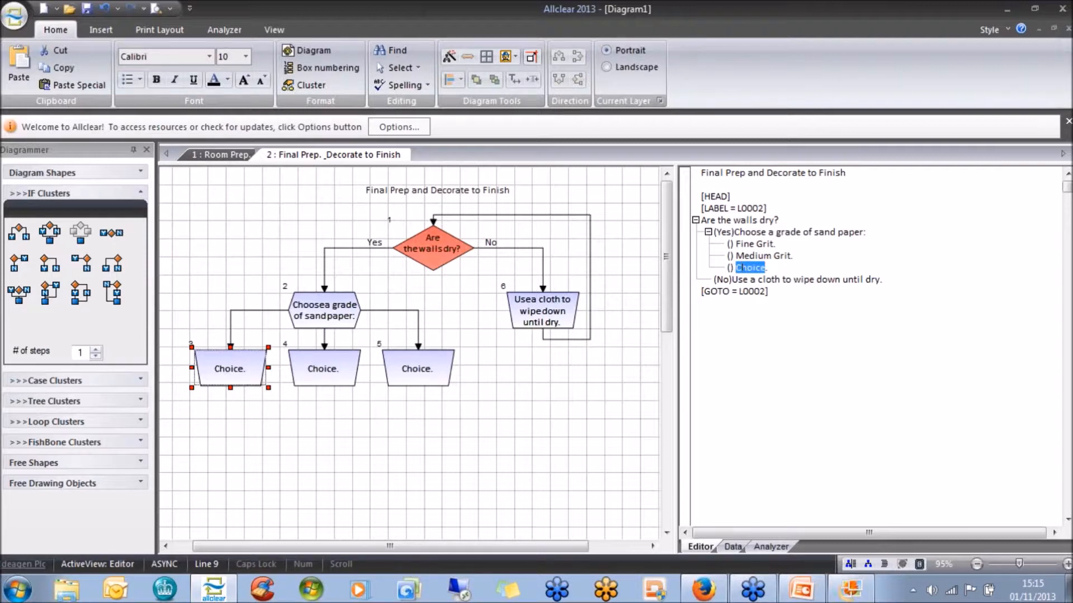
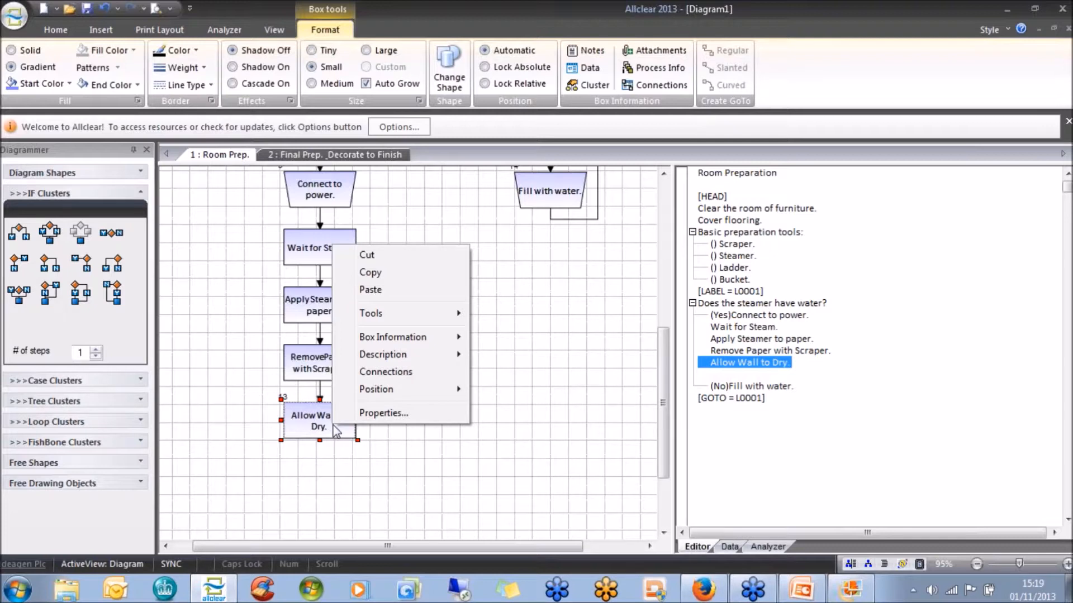
# - Start a LinkTo from the "Allow Wall to Dry." box, targeting the "Are the walls dry?" box on the Final Prep. & Decorate to Finish layer
pyautogui.moveTo(380, 316)
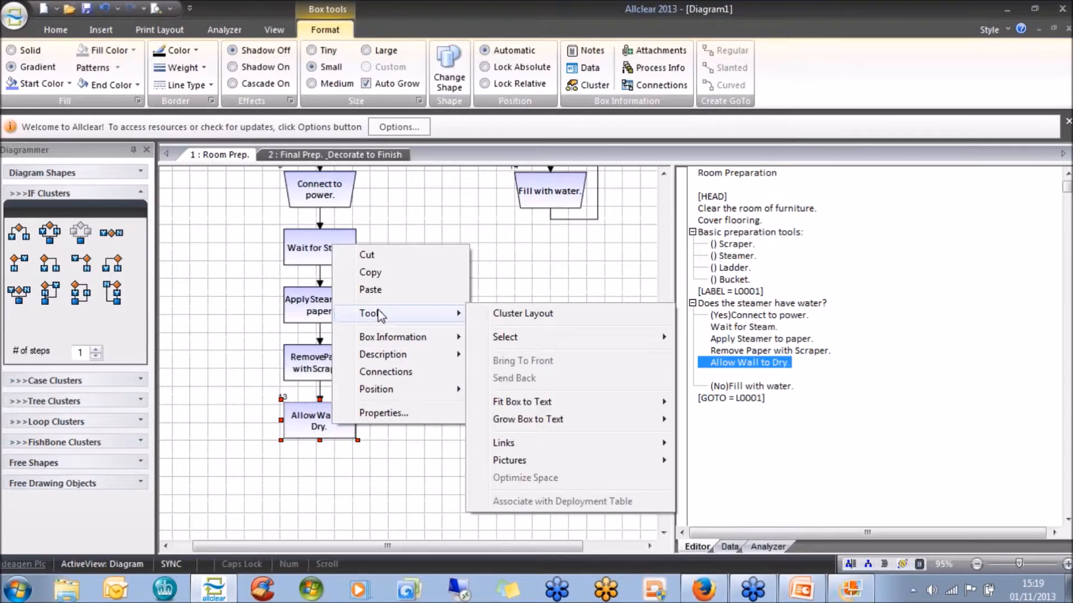
pyautogui.moveTo(557, 450)
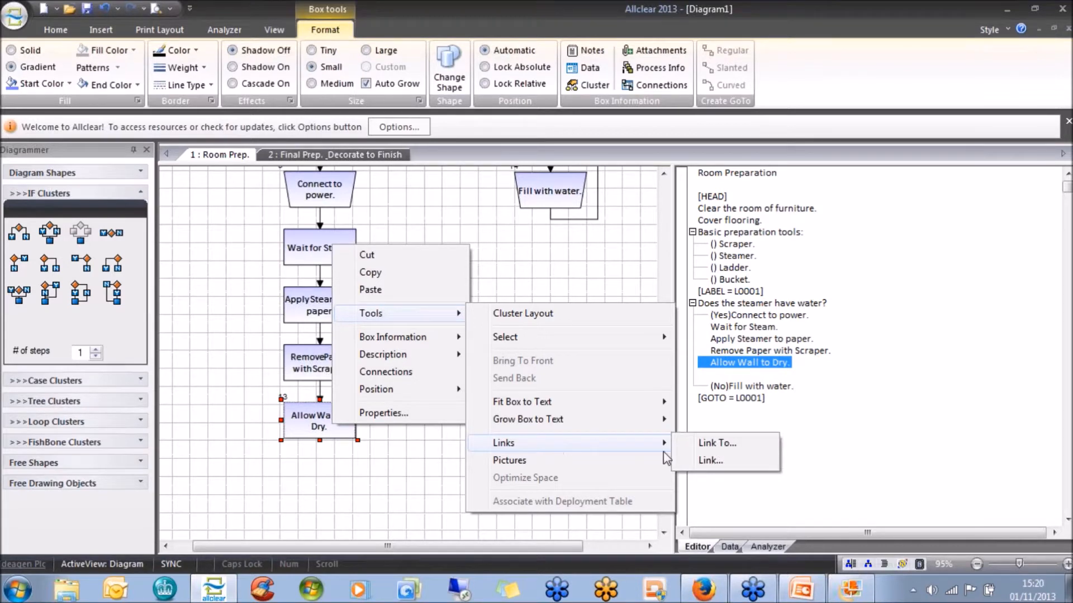
pyautogui.click(712, 442)
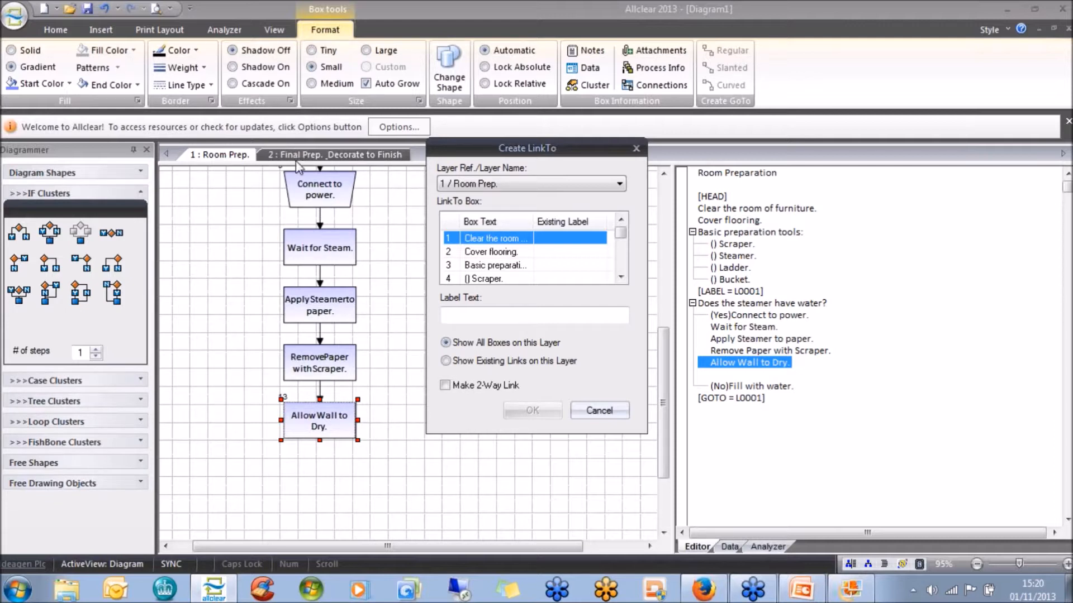
pyautogui.click(617, 183)
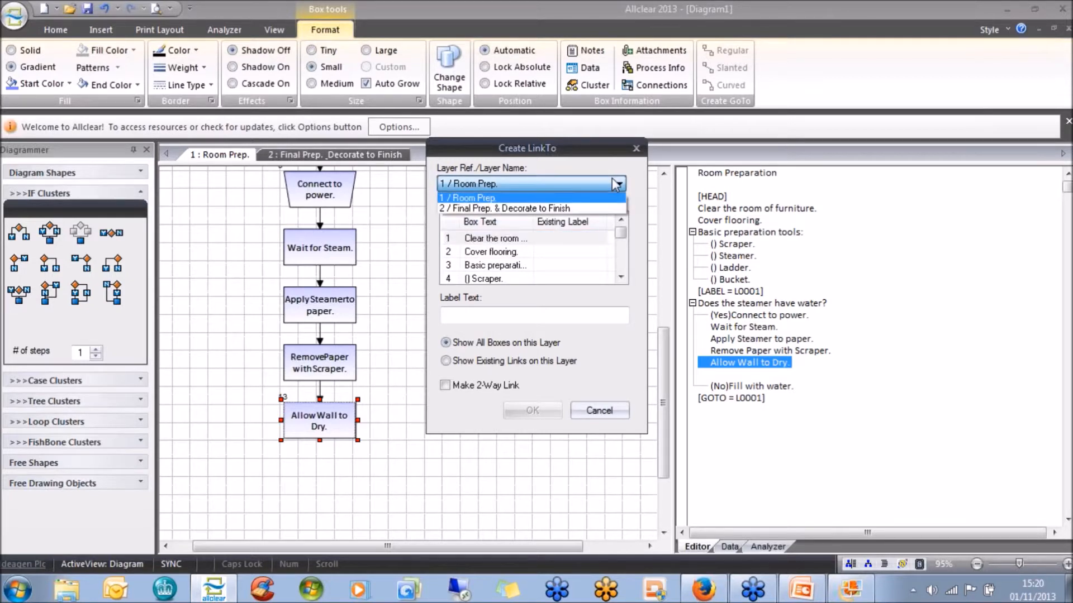
pyautogui.click(551, 208)
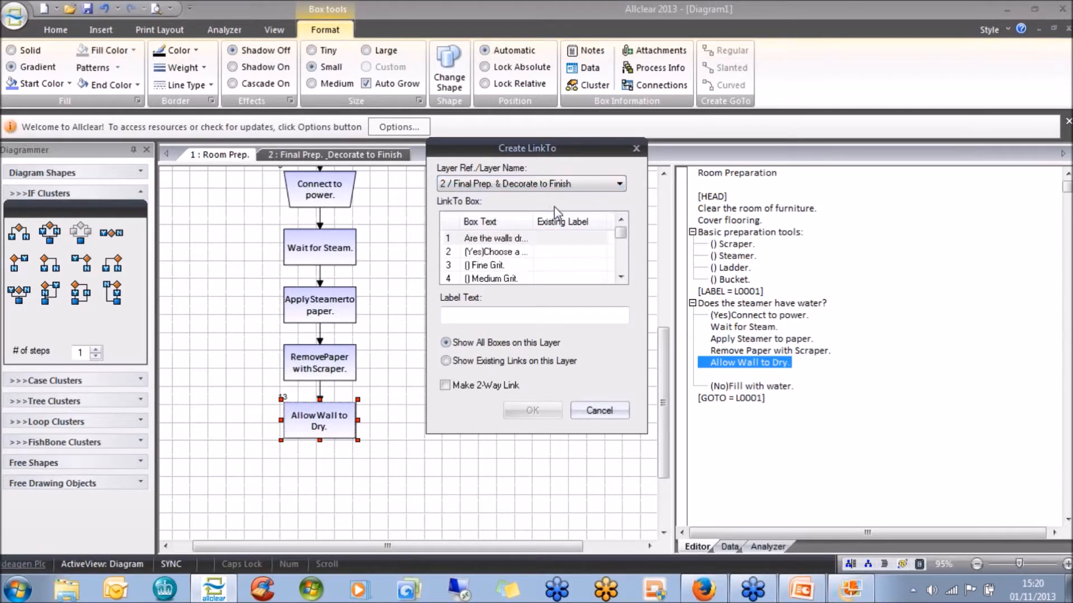
pyautogui.click(483, 241)
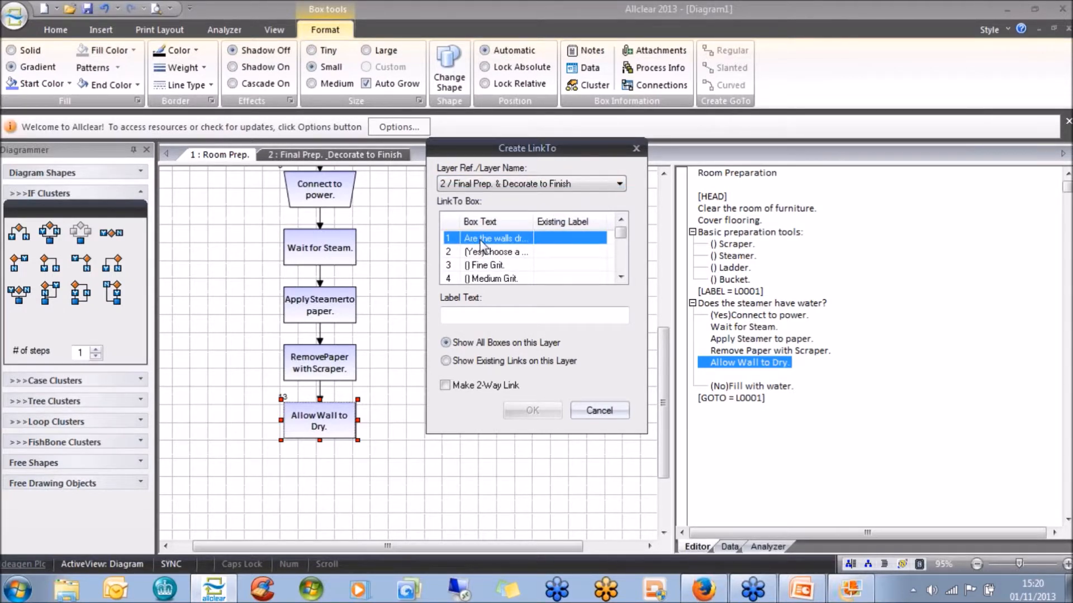
pyautogui.click(620, 277)
pyautogui.click(621, 277)
pyautogui.click(620, 277)
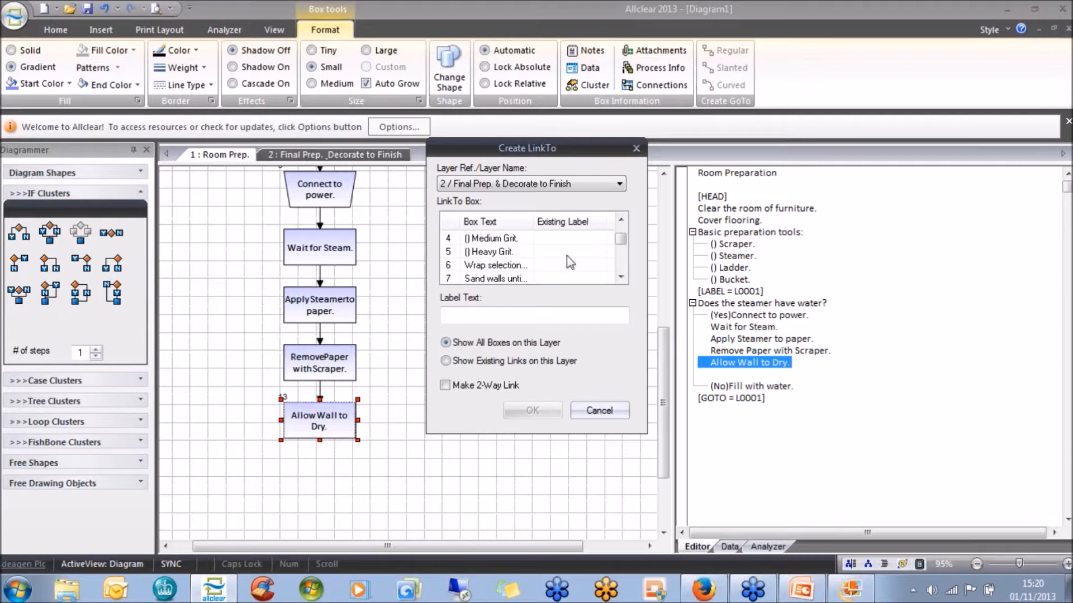
pyautogui.click(621, 220)
pyautogui.click(621, 221)
pyautogui.click(621, 221)
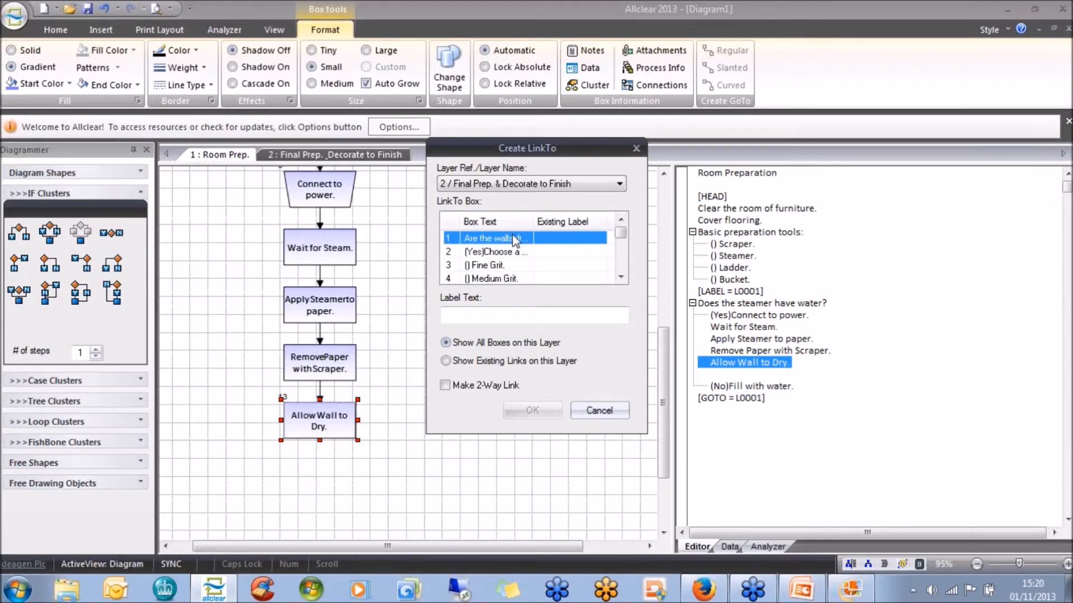
# - Label the link "Go to next step.", make it a 2-way link and create it
pyautogui.click(461, 313)
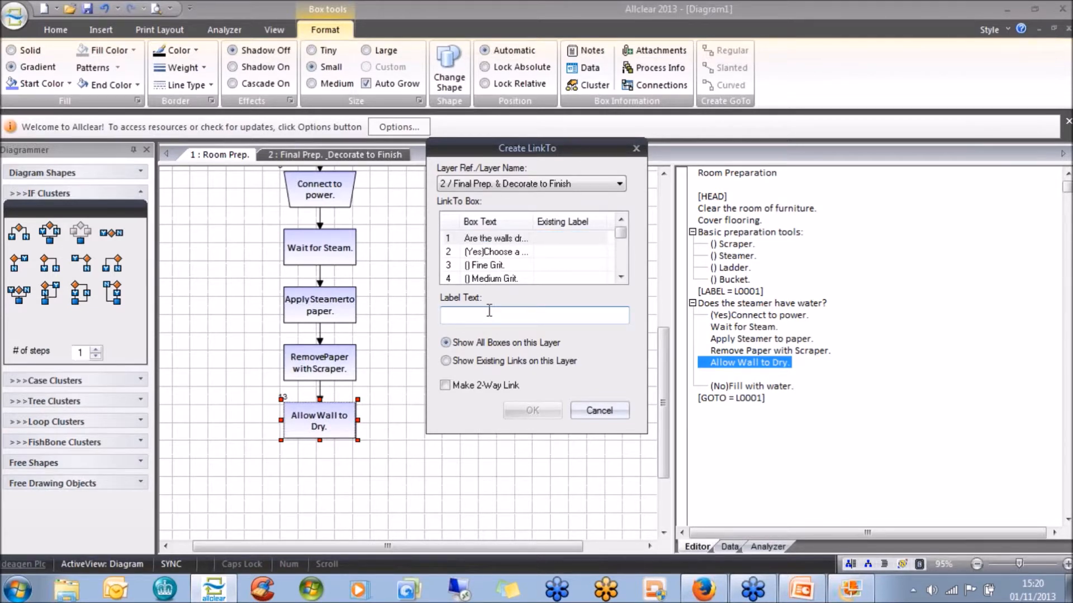
pyautogui.write('Go to next step.')
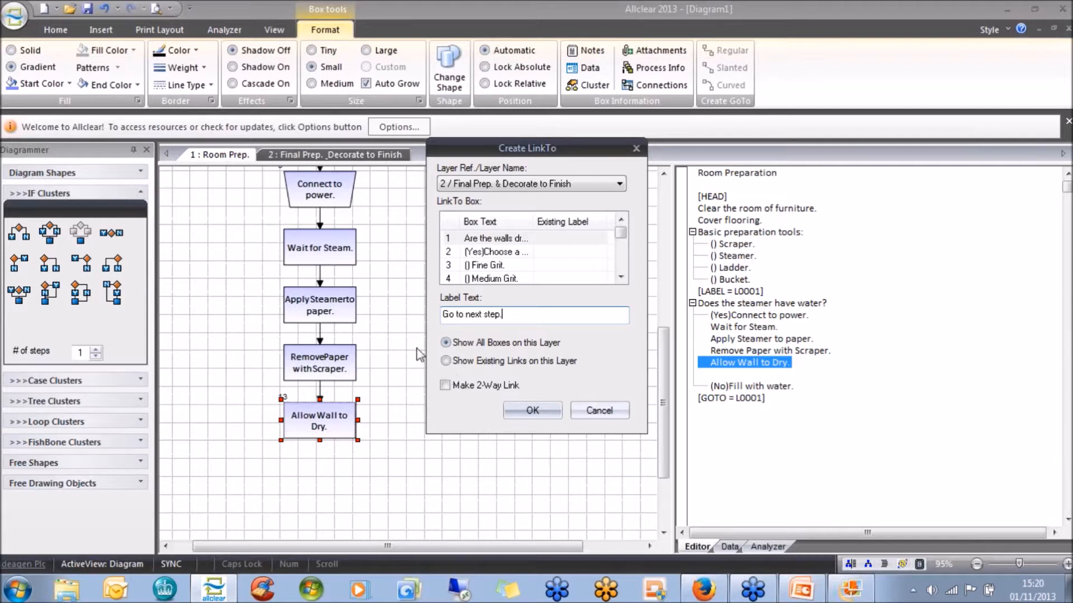
pyautogui.click(445, 385)
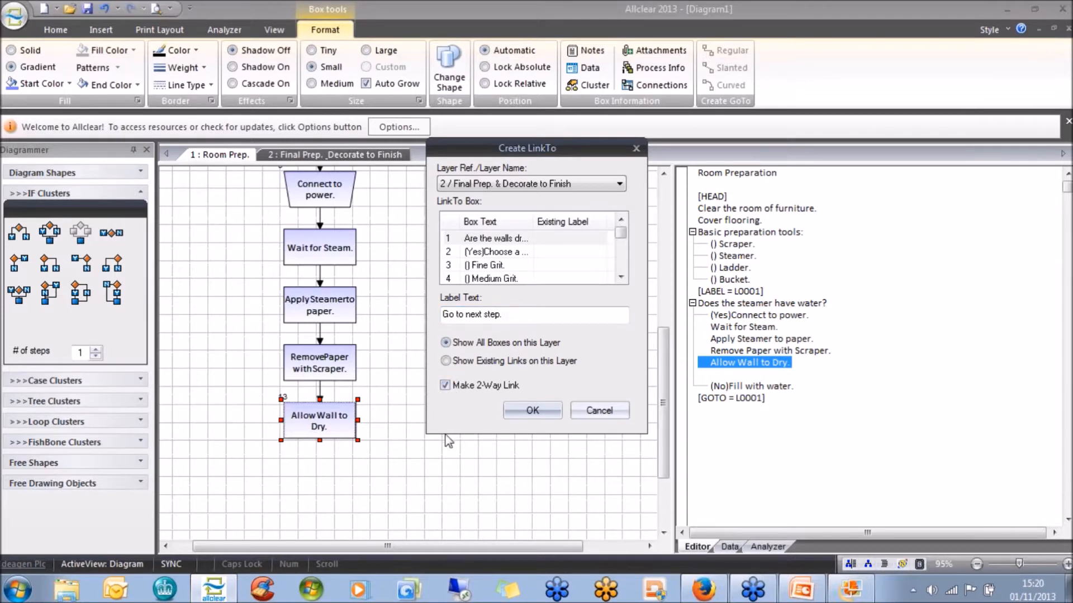
pyautogui.click(534, 412)
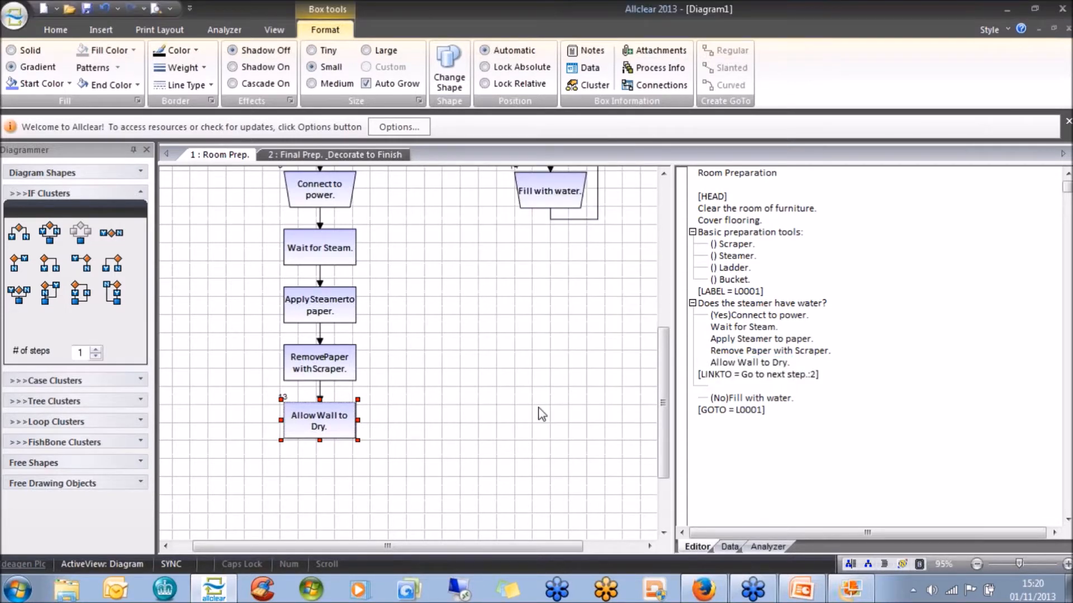
# - Show the start of the Final Prep layer's flowchart in a diagram-only view without the text outline
pyautogui.scroll(3, 670, 215)
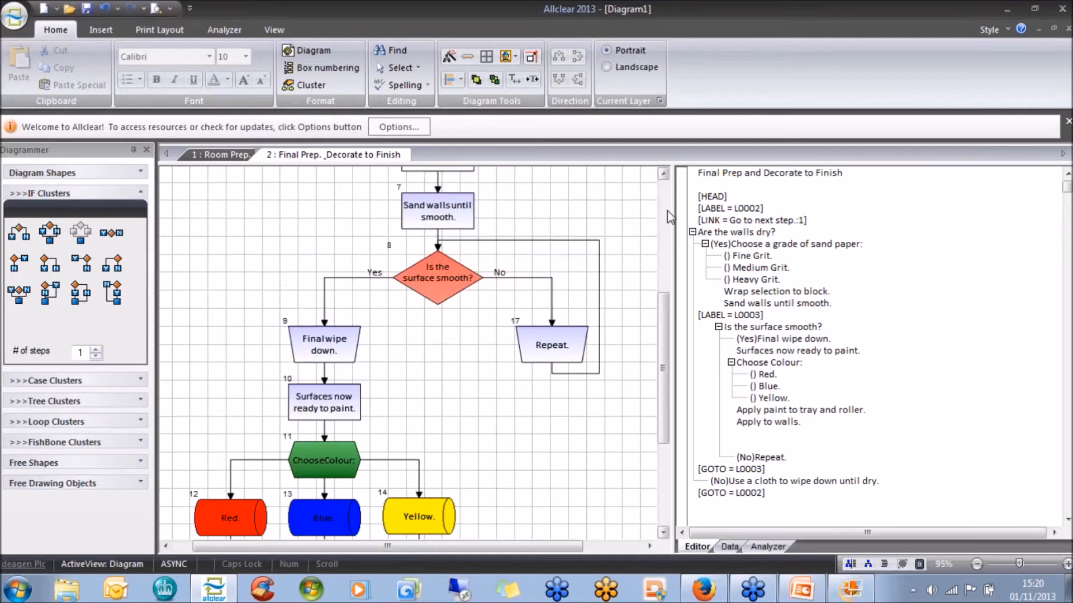
pyautogui.scroll(6, 661, 209)
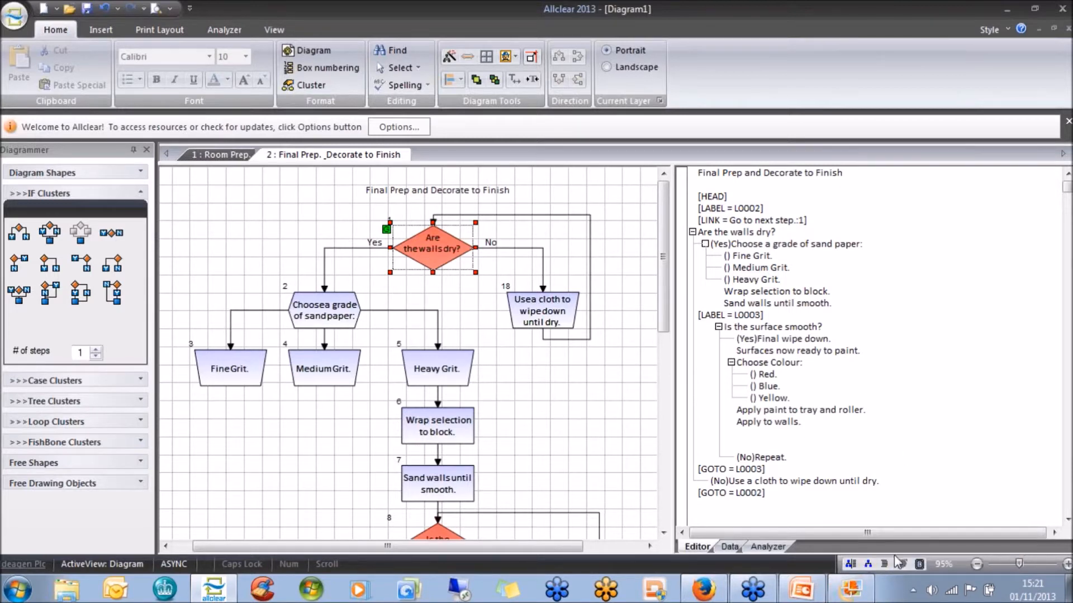
pyautogui.click(868, 564)
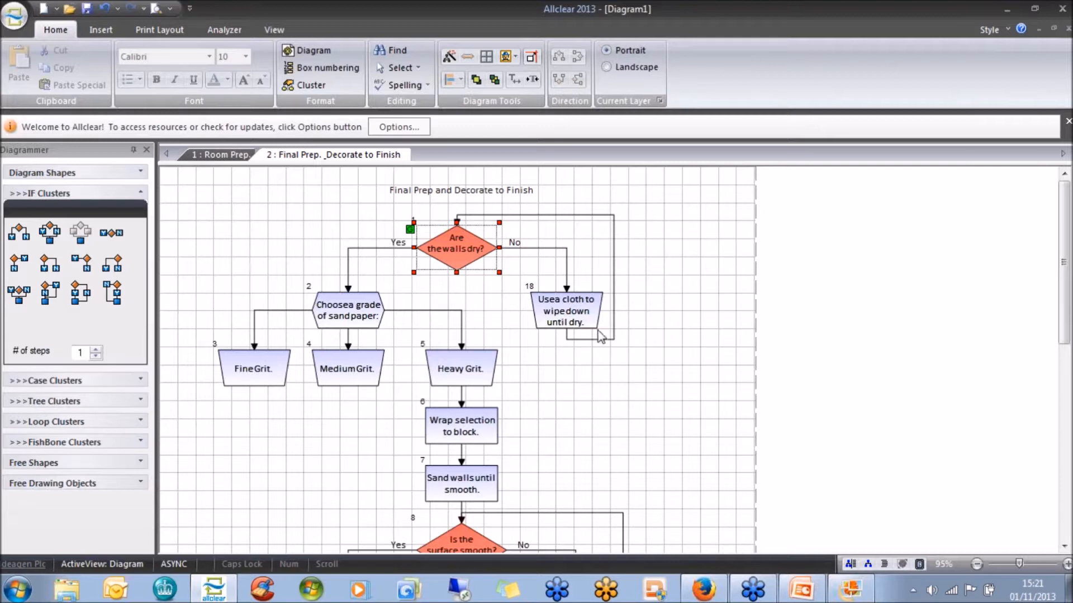
# - Nudge the "Use a cloth to wipe down until dry." box slightly right and up, closer to the "Are the walls dry?" diamond
pyautogui.click(583, 319)
pyautogui.press('Right')
pyautogui.press('Right')
pyautogui.press('Right')
pyautogui.press('Right')
pyautogui.press('Right')
pyautogui.press('Right')
pyautogui.press('Down')
pyautogui.press('Down')
pyautogui.press('Down')
pyautogui.press('Down')
pyautogui.press('Down')
pyautogui.press('Down')
pyautogui.press('Up')
pyautogui.press('Up')
pyautogui.press('Up')
pyautogui.press('Up')
pyautogui.press('Up')
pyautogui.press('Up')
pyautogui.press('Up')
pyautogui.press('Up')
pyautogui.press('Up')
pyautogui.press('Up')
pyautogui.press('Up')
pyautogui.press('Up')
pyautogui.press('Up')
pyautogui.press('Up')
pyautogui.press('Up')
pyautogui.press('Up')
pyautogui.press('Up')
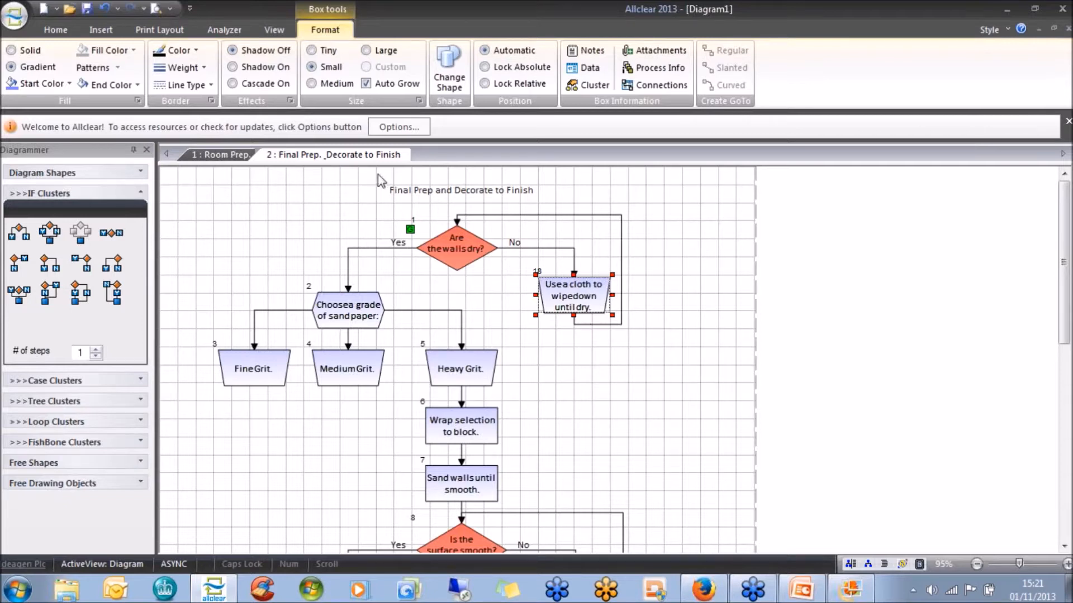
# - Hide the grid lines on the Final Prep layer, along with the boxes' periods, colons, question marks and numbers
pyautogui.click(278, 31)
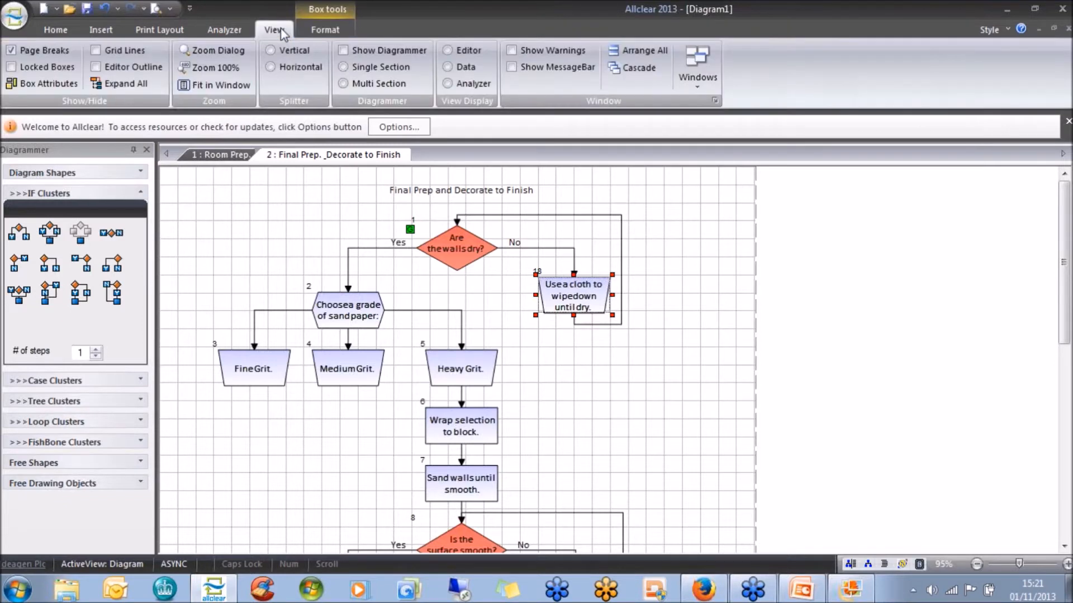
pyautogui.click(123, 51)
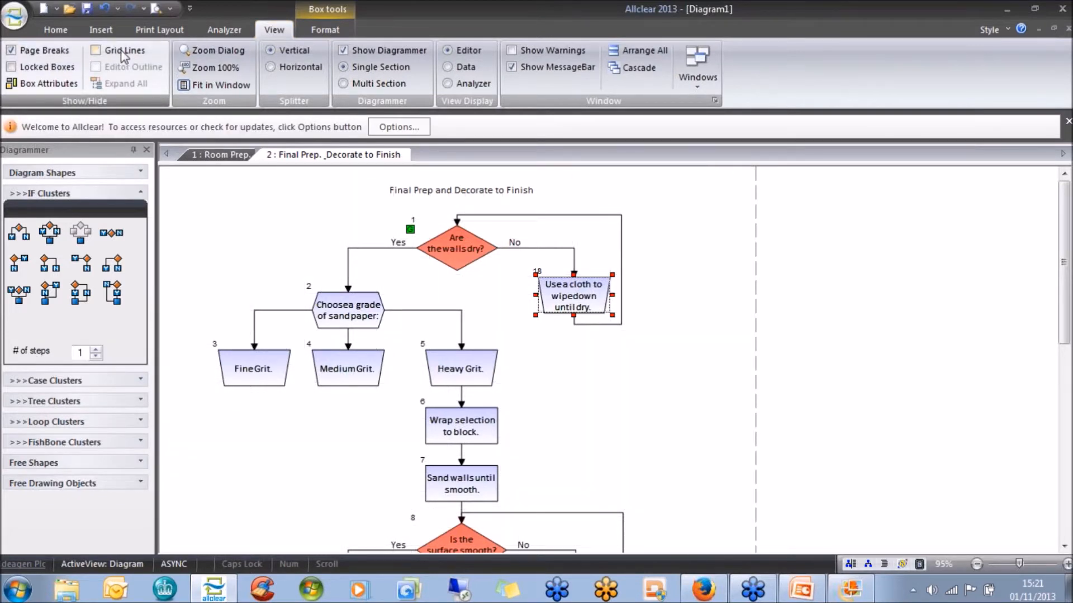
pyautogui.click(45, 85)
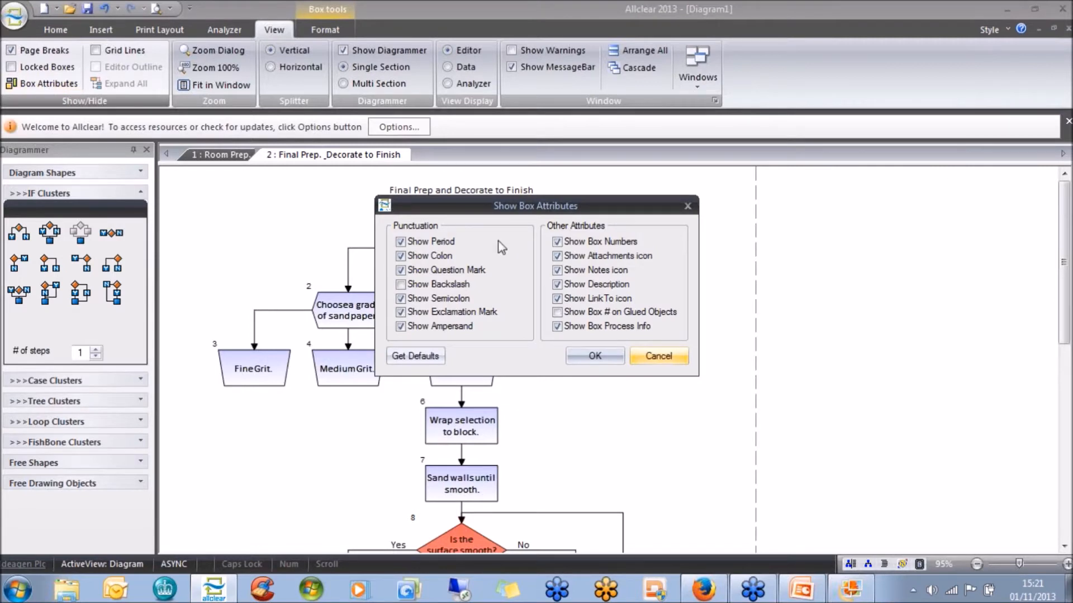
pyautogui.click(417, 241)
pyautogui.click(418, 255)
pyautogui.click(424, 271)
pyautogui.click(557, 242)
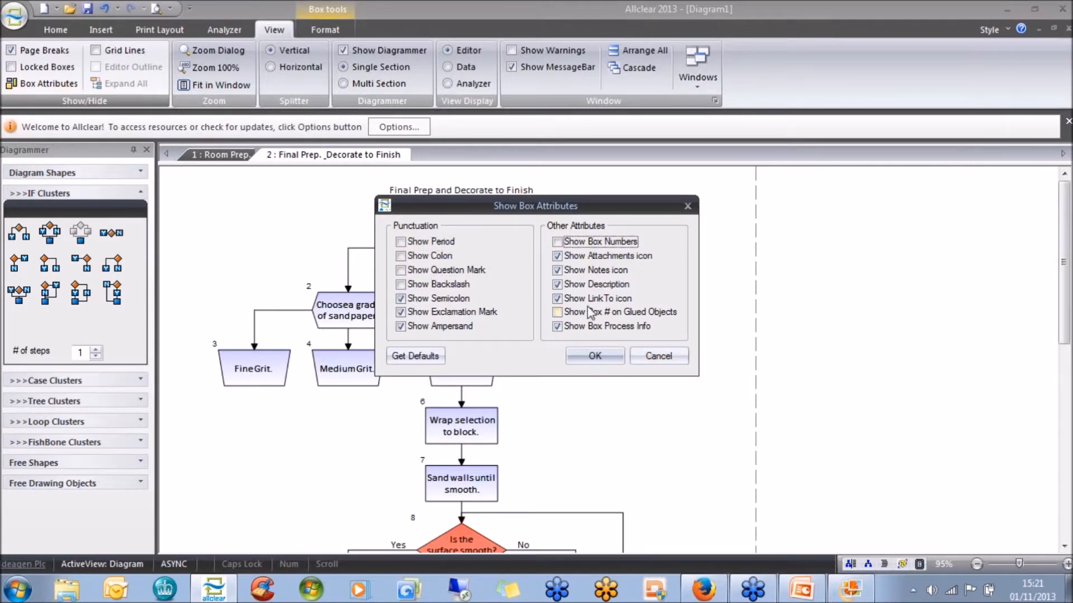
pyautogui.click(594, 356)
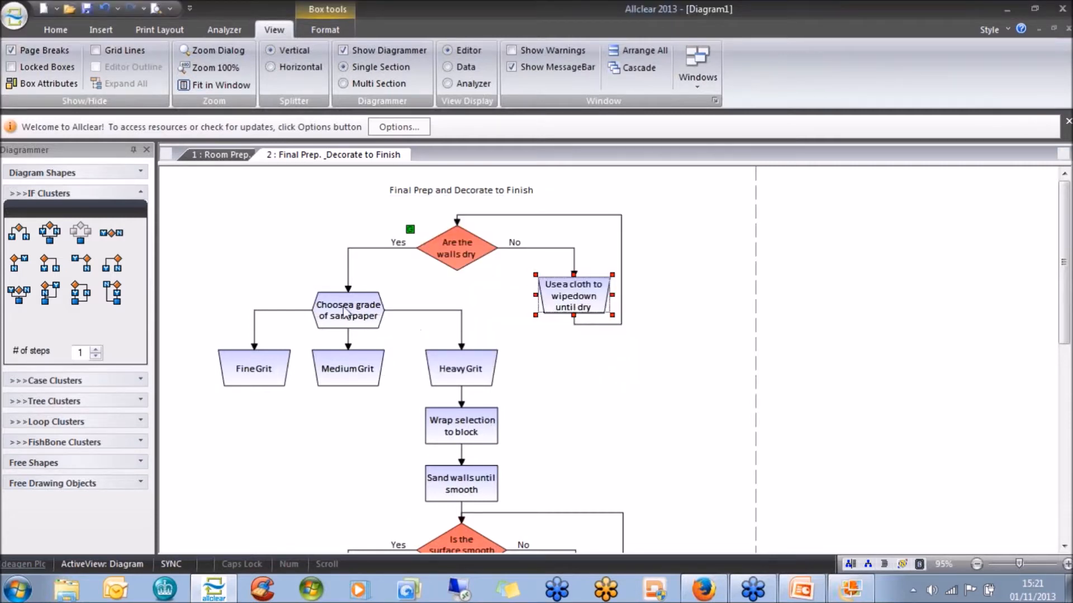
# - Hide the grid lines on the Room Prep layer and follow the "Allow Wall to Dry." box's link to the Final Prep layer
pyautogui.click(234, 156)
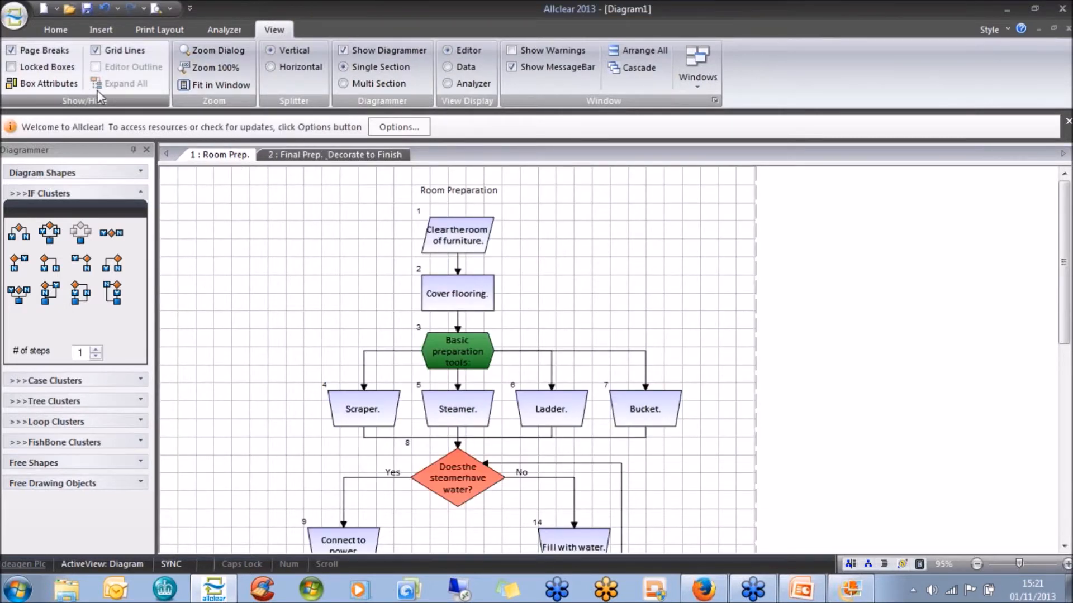
pyautogui.click(134, 50)
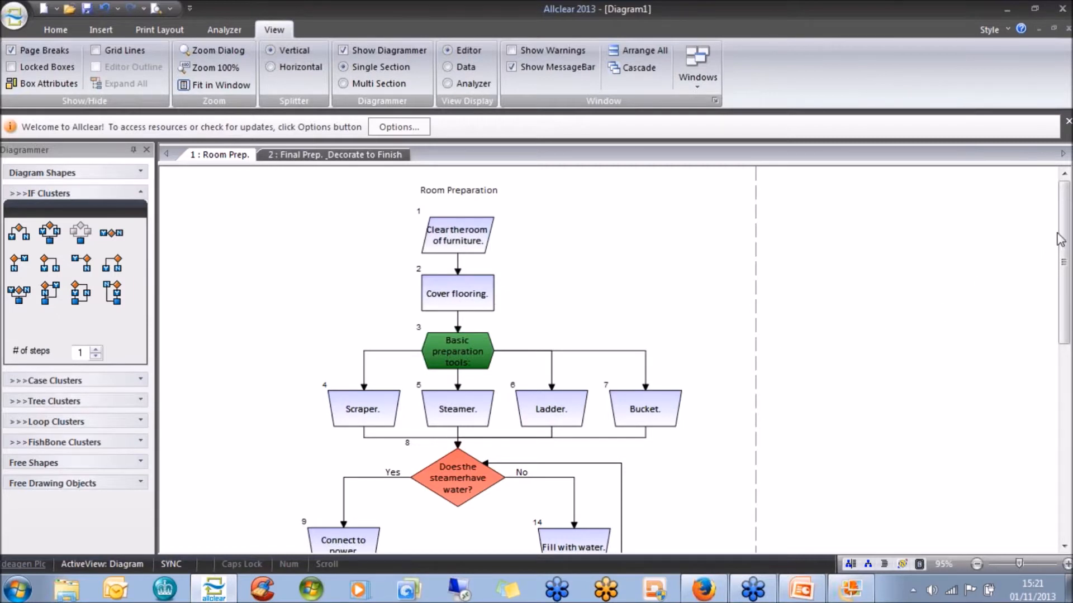
pyautogui.moveTo(1060, 239); pyautogui.dragTo(1059, 381)
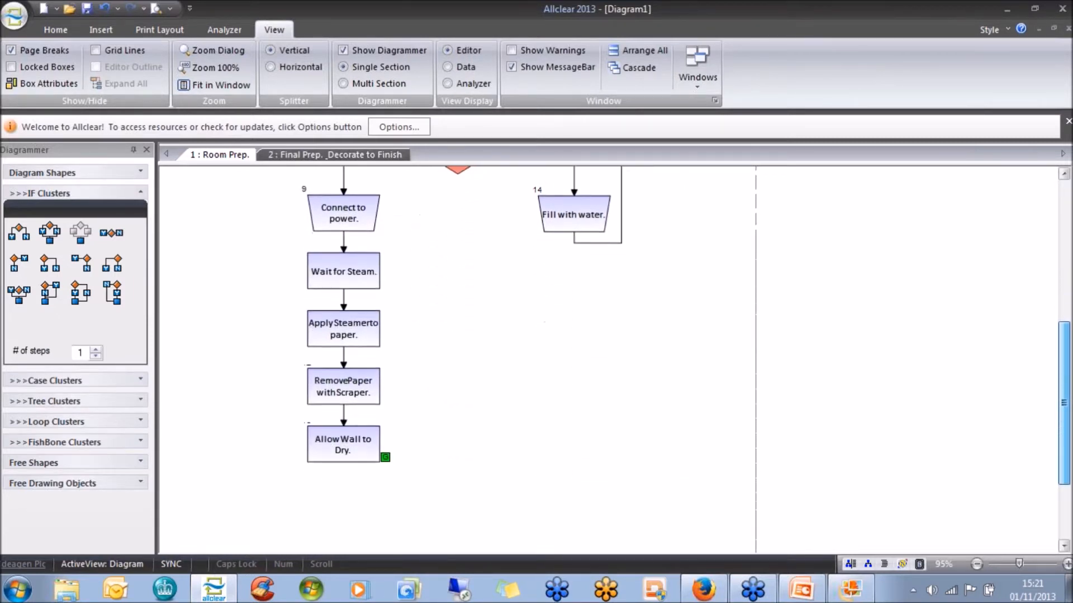
pyautogui.click(386, 462)
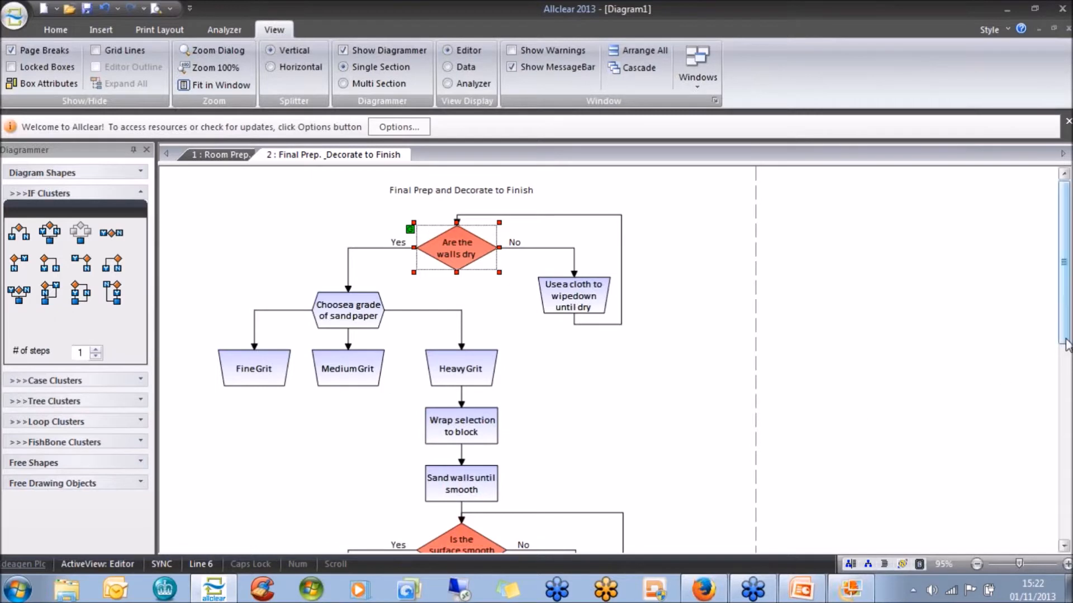
# - Add the note "Please refer to vendors instructions and usage policy." to the "Choose a grade of sand paper" box
pyautogui.moveTo(1064, 304)
pyautogui.mouseDown()
pyautogui.moveTo(1067, 418)
pyautogui.moveTo(1067, 303)
pyautogui.mouseUp()
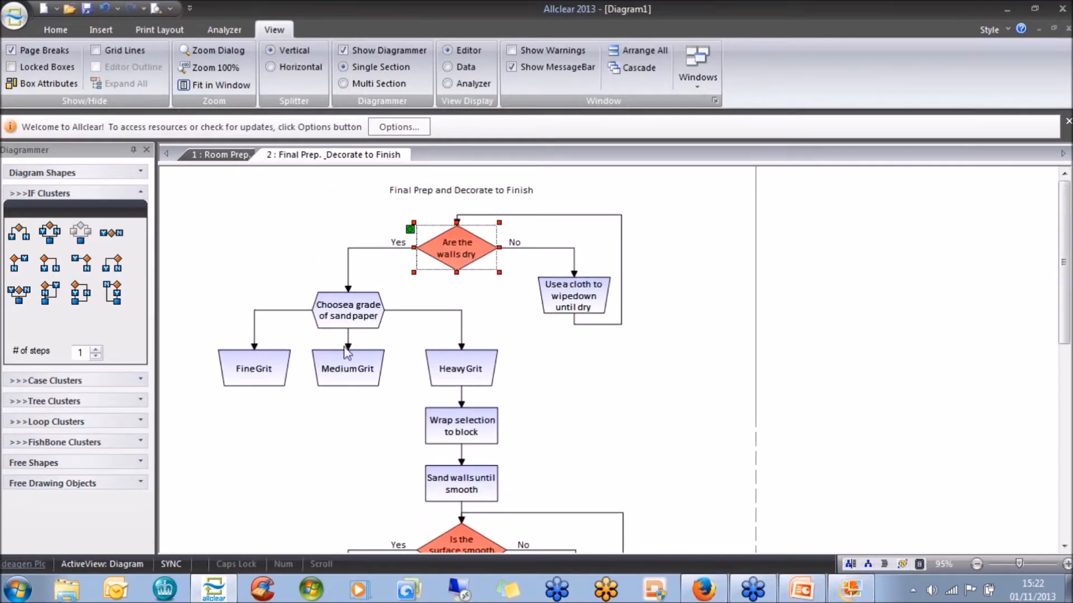
pyautogui.click(347, 314)
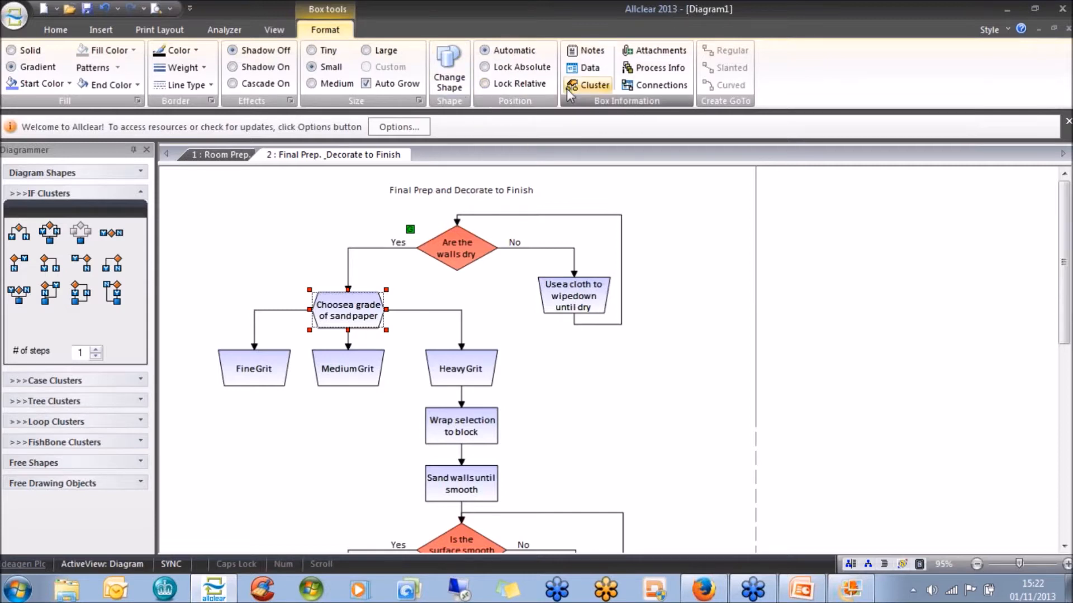
pyautogui.click(591, 56)
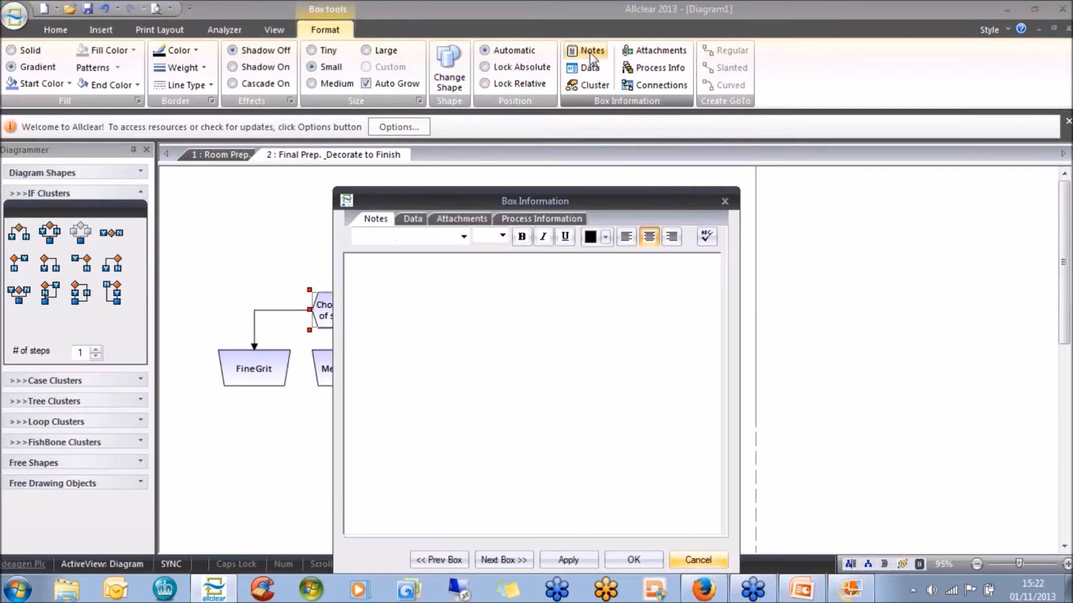
pyautogui.moveTo(618, 206); pyautogui.dragTo(873, 156)
pyautogui.click(876, 200)
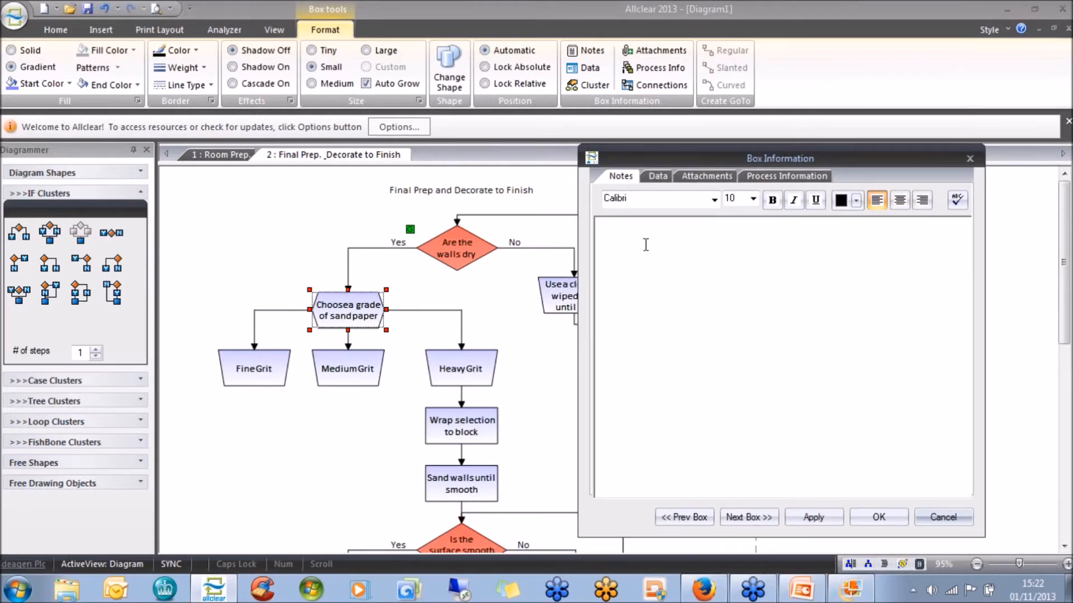
pyautogui.write('Please refer to ve')
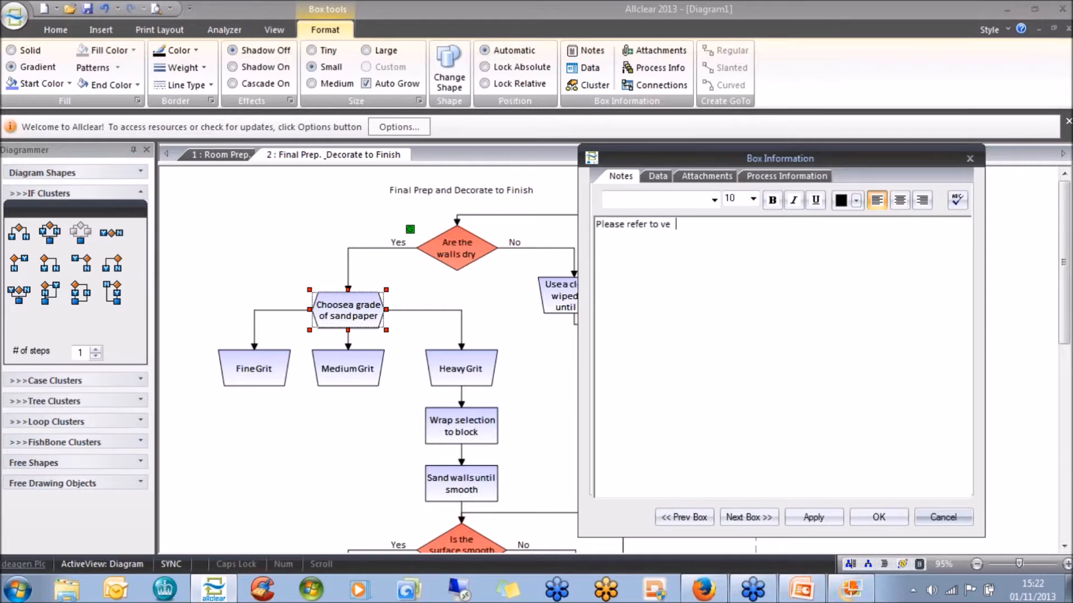
pyautogui.write('ndors instructions and usage polic')
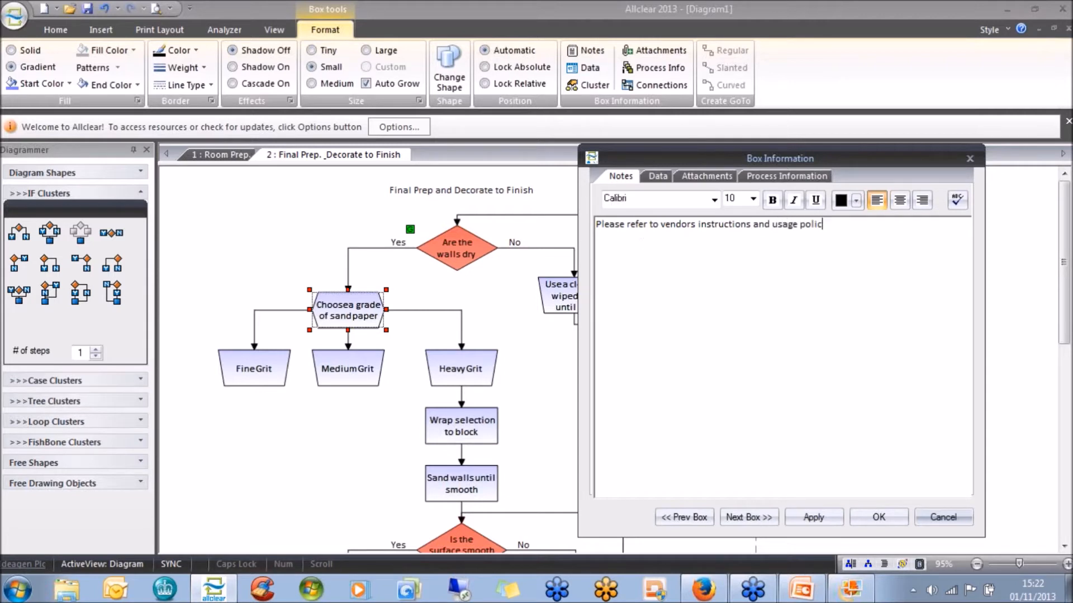
pyautogui.write('y.')
pyautogui.click(812, 518)
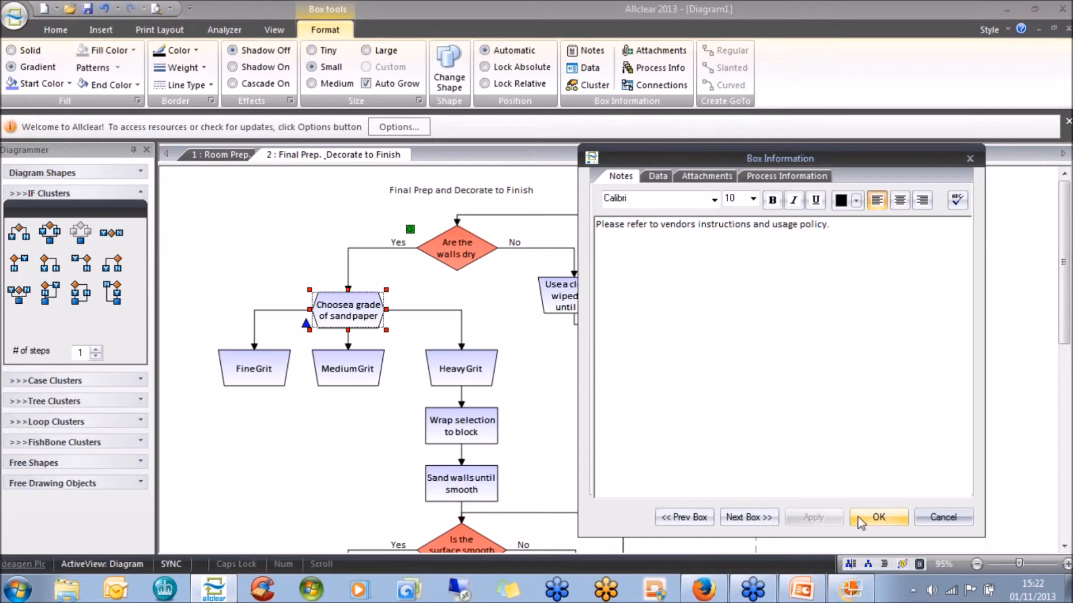
pyautogui.click(877, 517)
pyautogui.click(313, 466)
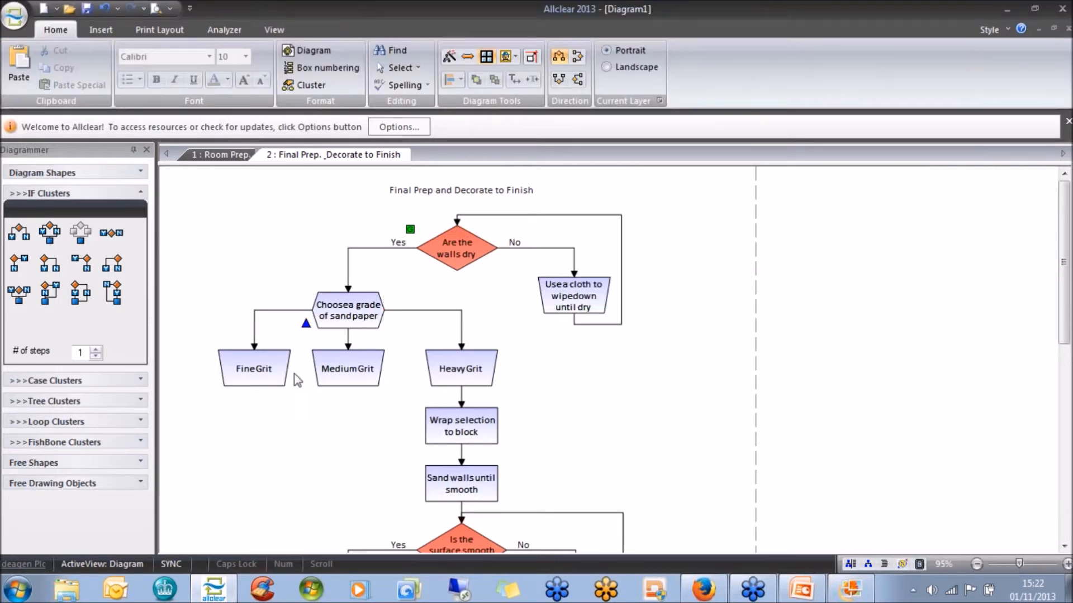
pyautogui.moveTo(307, 330)
# - Return to the Room Prep layer and view the part of the flowchart around the steamer water question
pyautogui.click(207, 158)
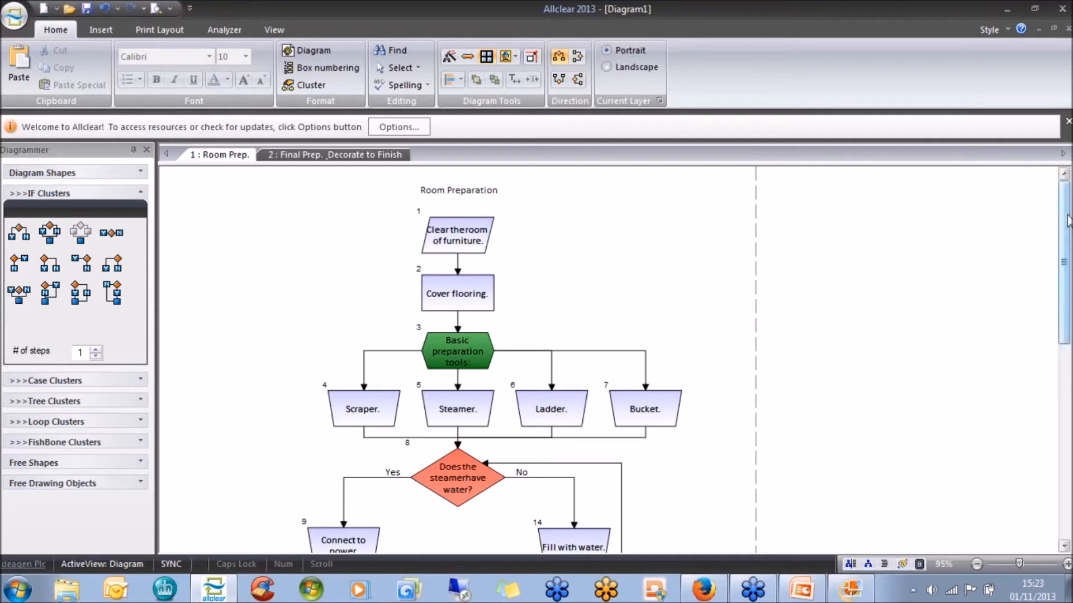
pyautogui.moveTo(1067, 228); pyautogui.dragTo(1067, 320)
pyautogui.scroll(3, 997, 296)
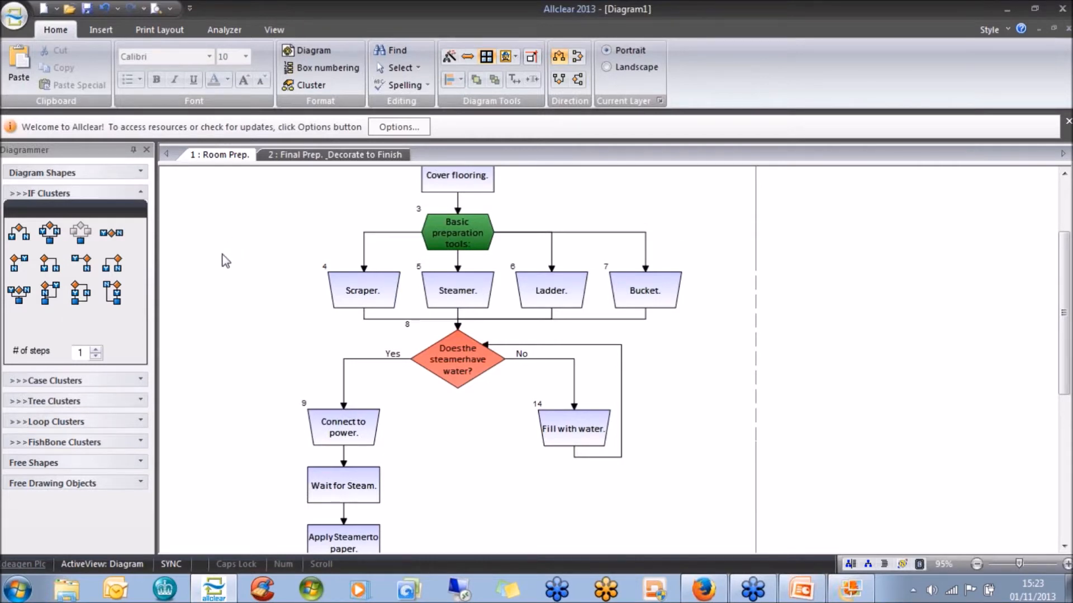
# - Insert the Steamer picture from the desktop's Allclear Webinar folder and place it beside the "Scraper." box
pyautogui.click(96, 31)
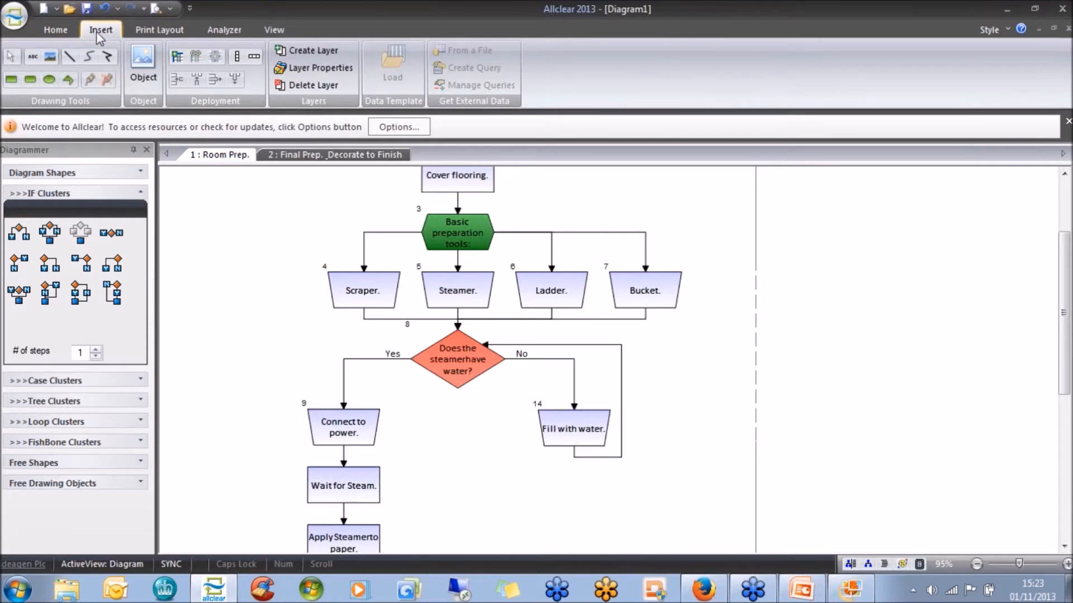
pyautogui.click(50, 57)
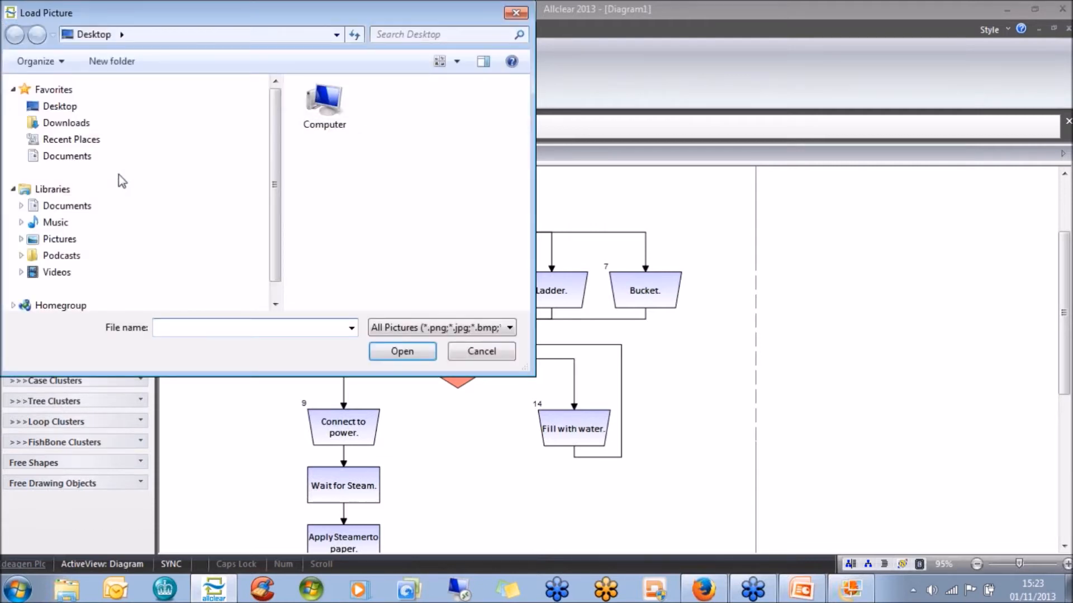
pyautogui.click(61, 111)
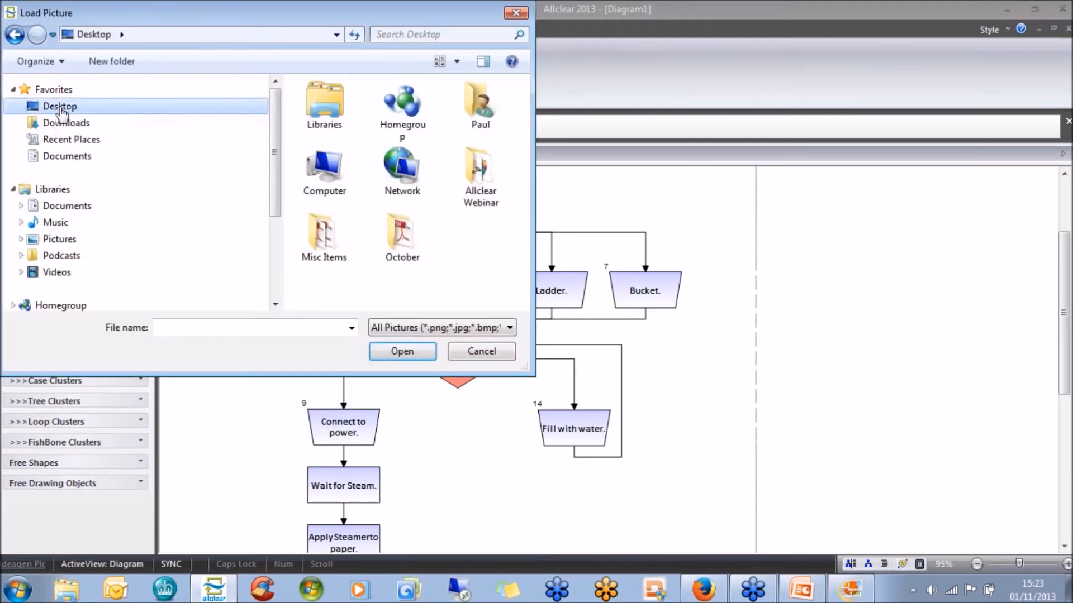
pyautogui.doubleClick(485, 176)
pyautogui.doubleClick(450, 235)
pyautogui.moveTo(596, 340); pyautogui.dragTo(240, 291)
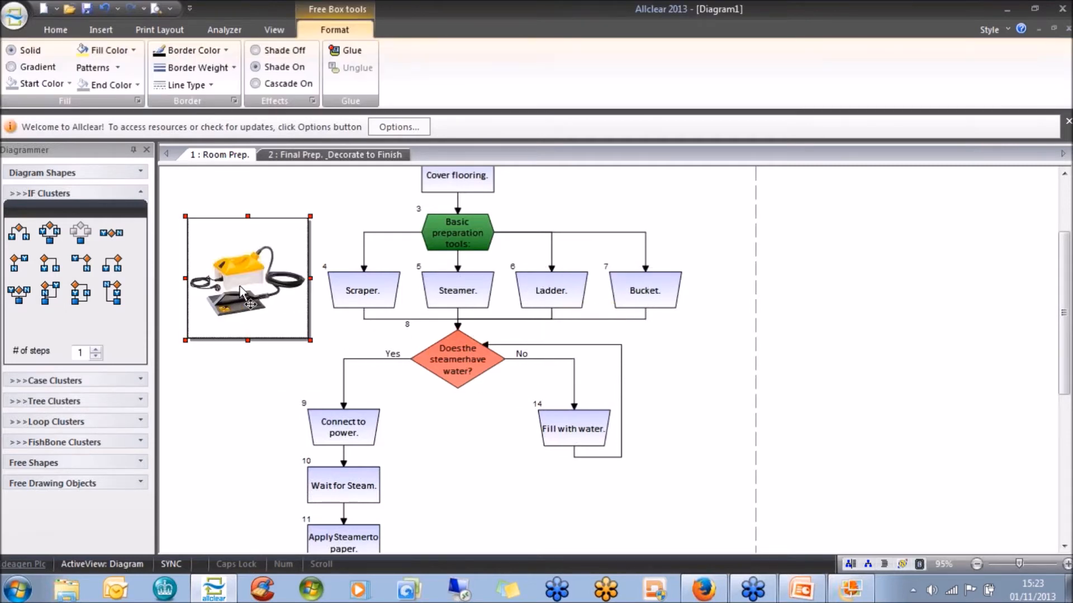
# - Turn off the steamer picture's shading and hide its border line
pyautogui.click(256, 50)
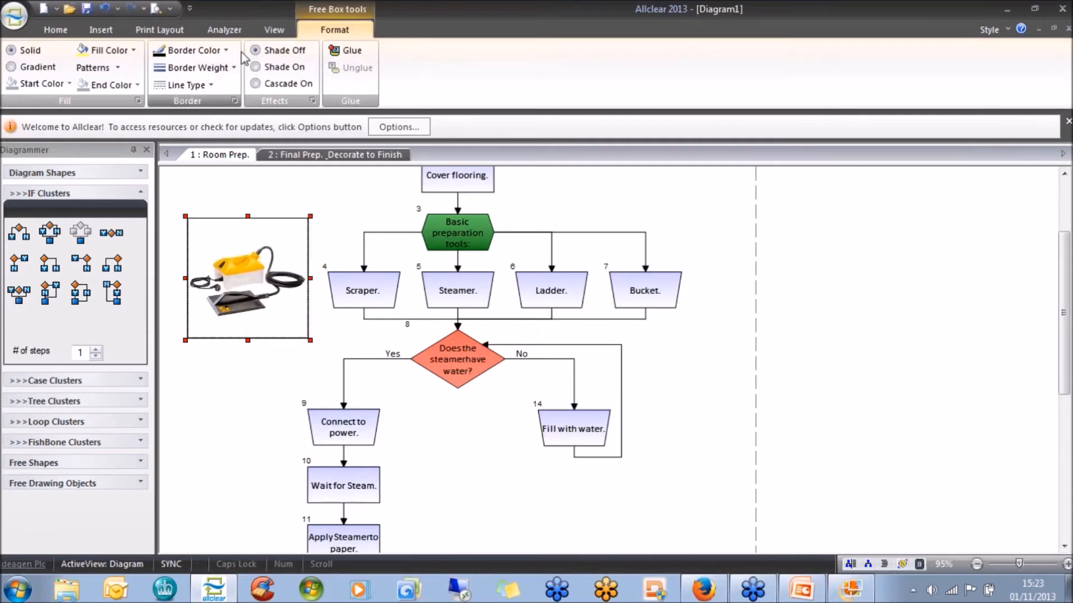
pyautogui.click(226, 50)
pyautogui.click(251, 168)
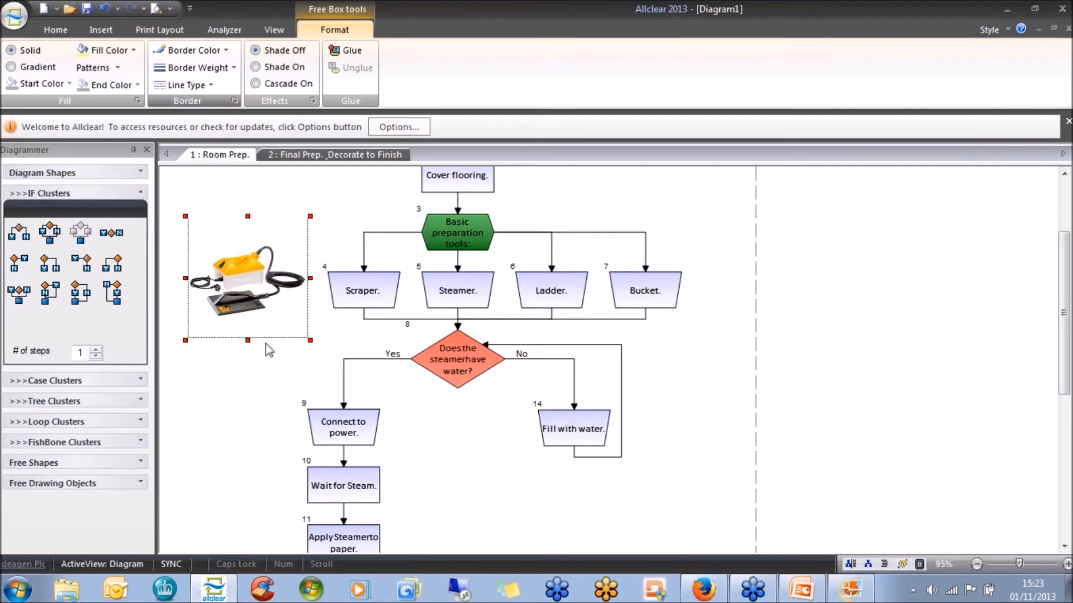
pyautogui.click(267, 349)
# - Shrink the steamer picture to roughly two thirds of its size from its lower-right corner
pyautogui.click(274, 313)
pyautogui.moveTo(310, 340); pyautogui.dragTo(275, 305)
pyautogui.click(275, 373)
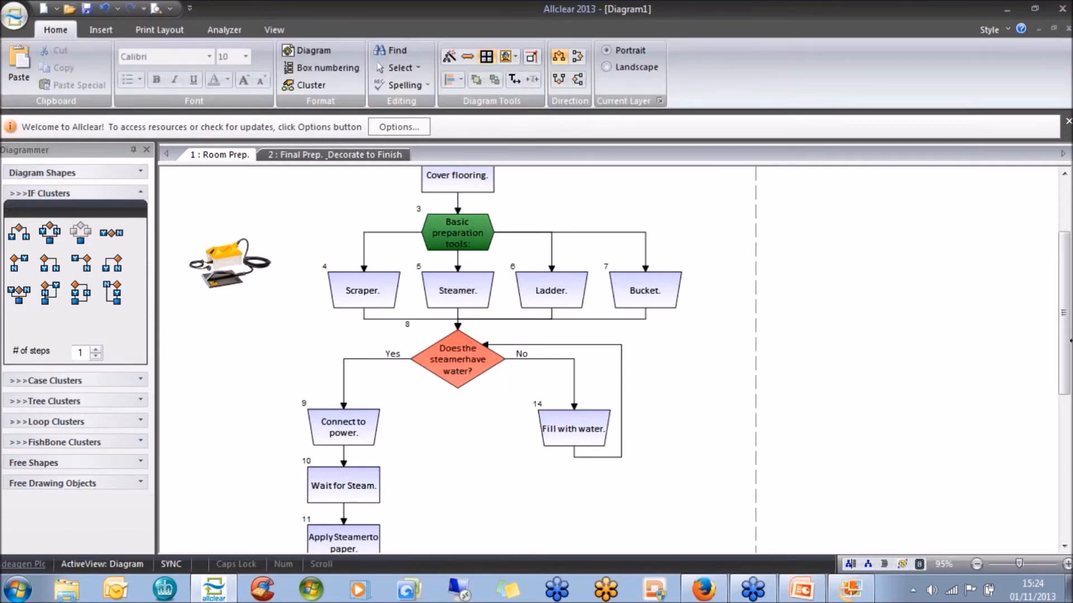
# - Shift the flowchart by its "Clear the room of furniture." box and undo the move
pyautogui.moveTo(1065, 337); pyautogui.dragTo(1066, 281)
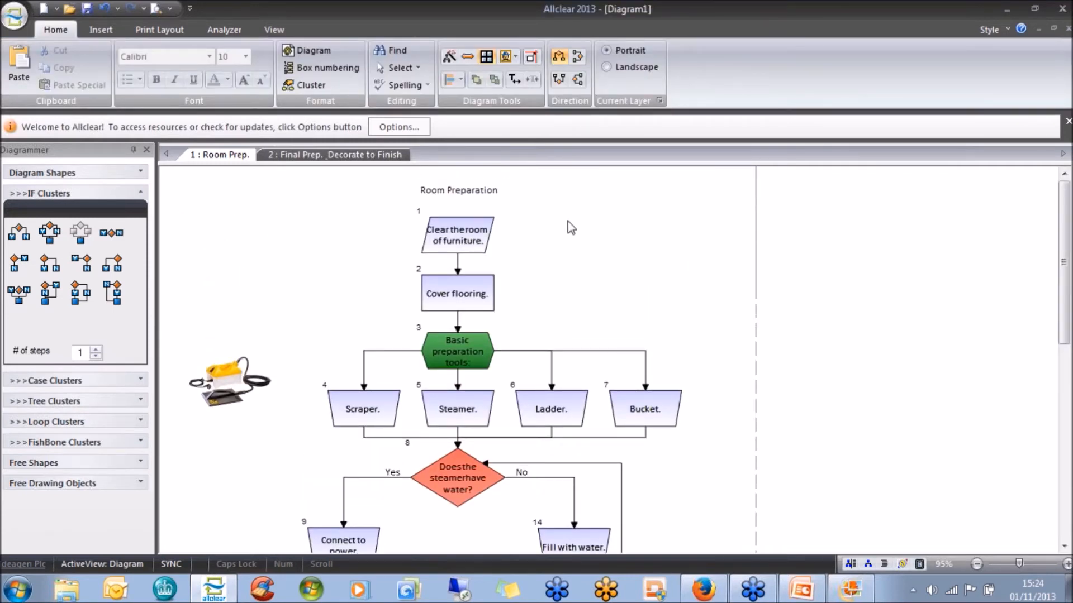
pyautogui.moveTo(474, 238); pyautogui.dragTo(520, 237)
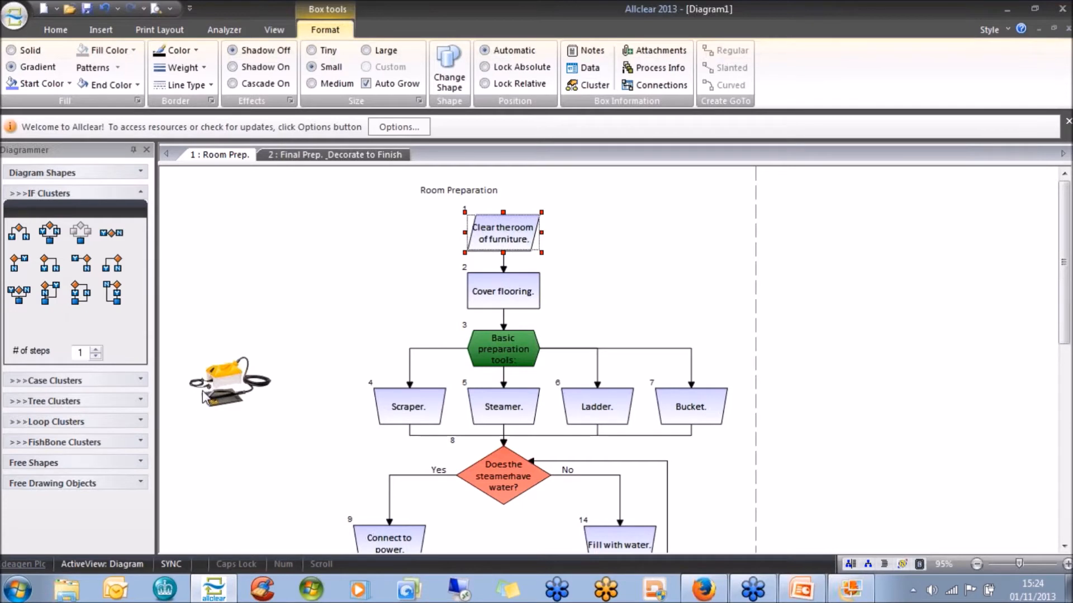
pyautogui.click(104, 8)
# - Move the steamer picture closer to the "Scraper." box and glue it to the "Basic preparation tools:" box
pyautogui.moveTo(226, 379); pyautogui.dragTo(257, 367)
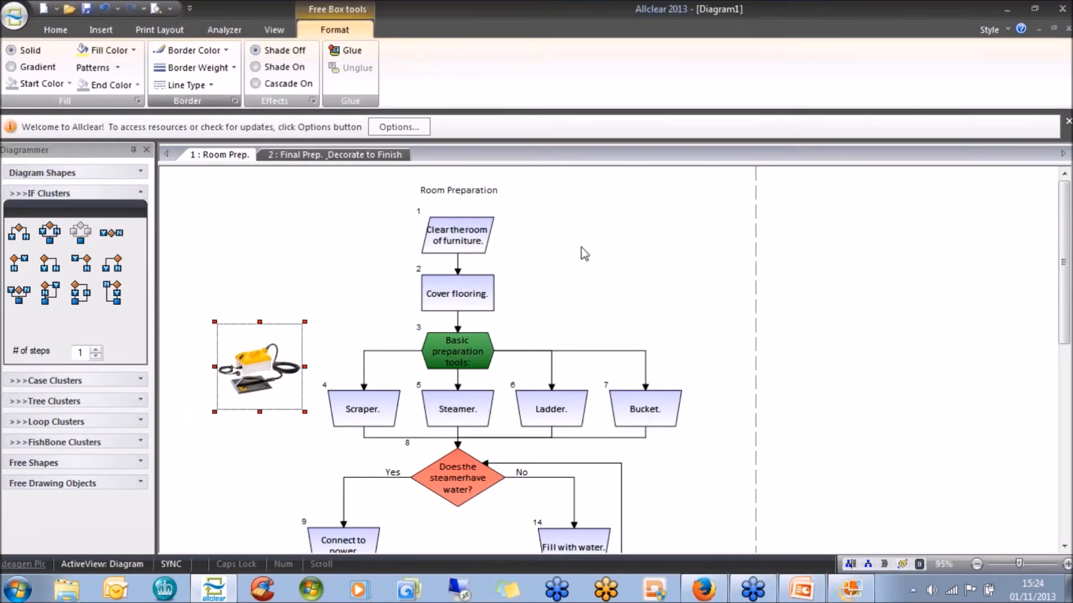
pyautogui.click(259, 464)
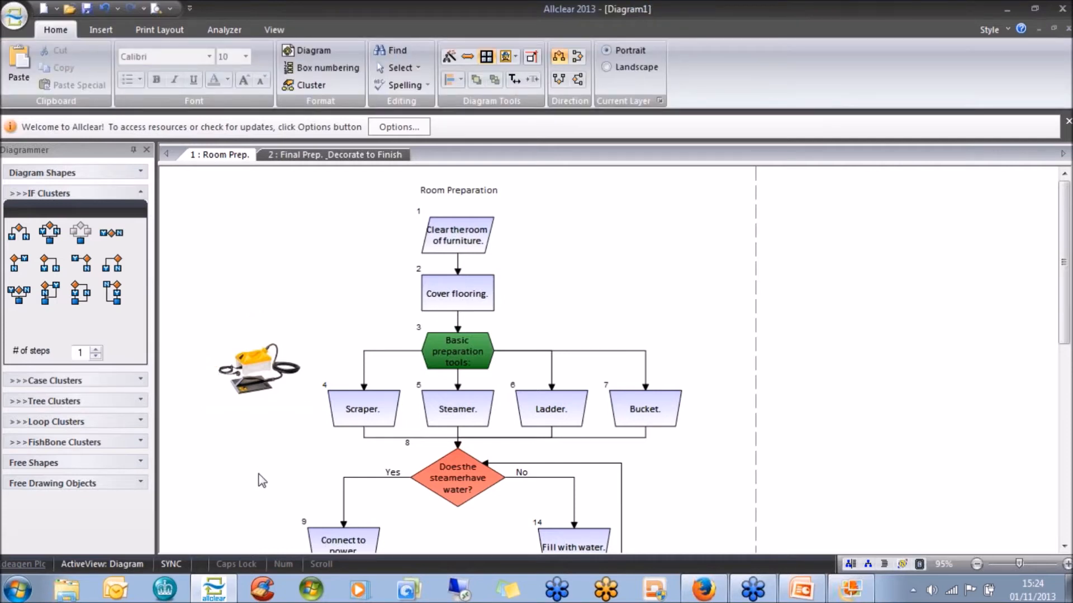
pyautogui.click(270, 389)
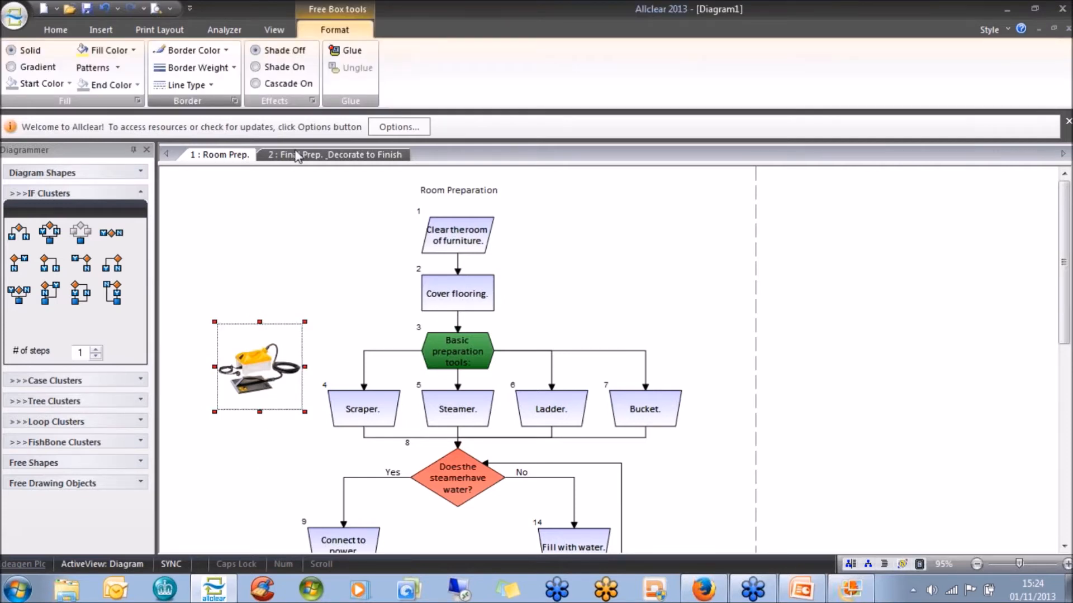
pyautogui.click(349, 52)
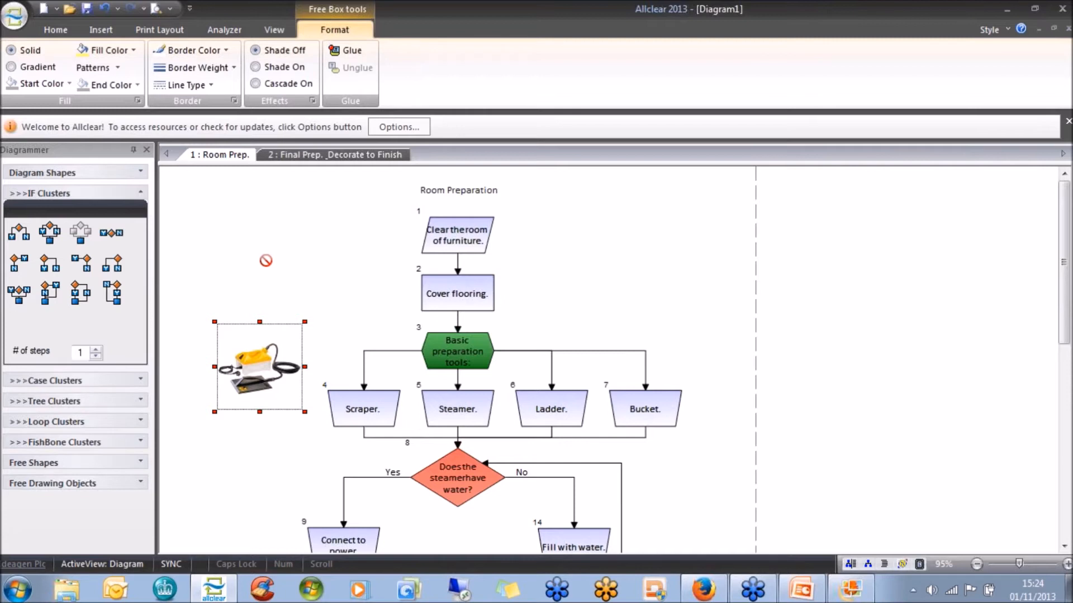
pyautogui.click(434, 341)
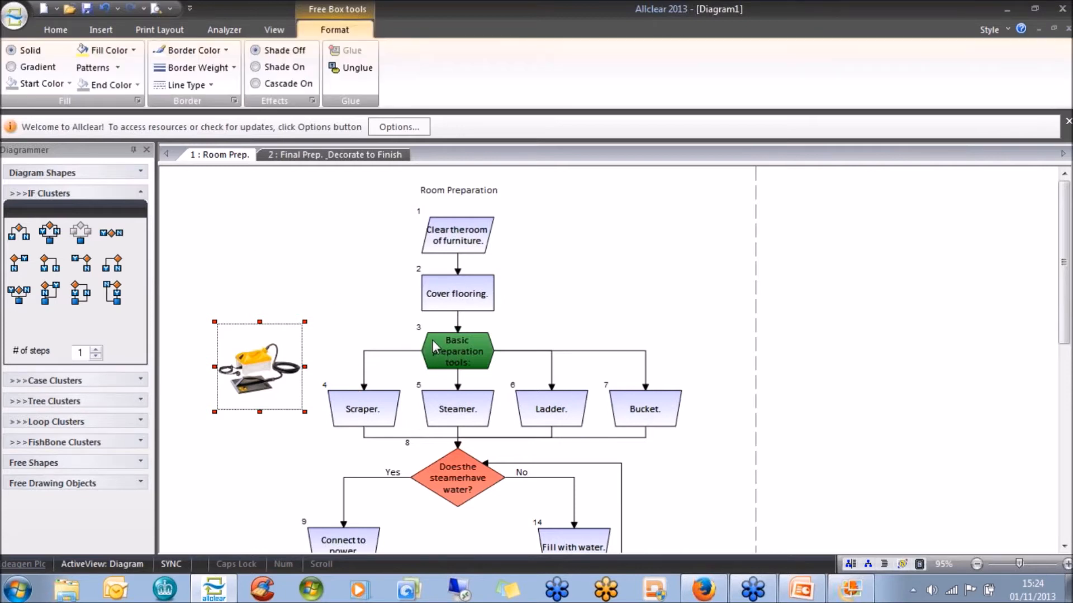
# - Move the flowchart by its first box together with the glued picture, and centre the diagram horizontally on the page
pyautogui.click(446, 232)
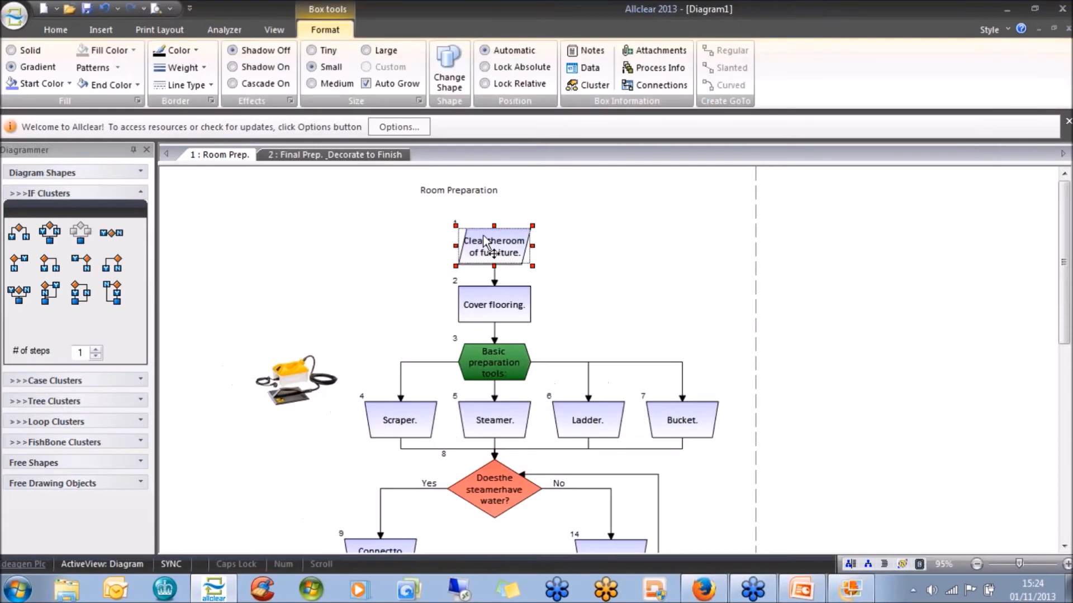
pyautogui.moveTo(481, 244); pyautogui.dragTo(447, 244)
pyautogui.click(61, 33)
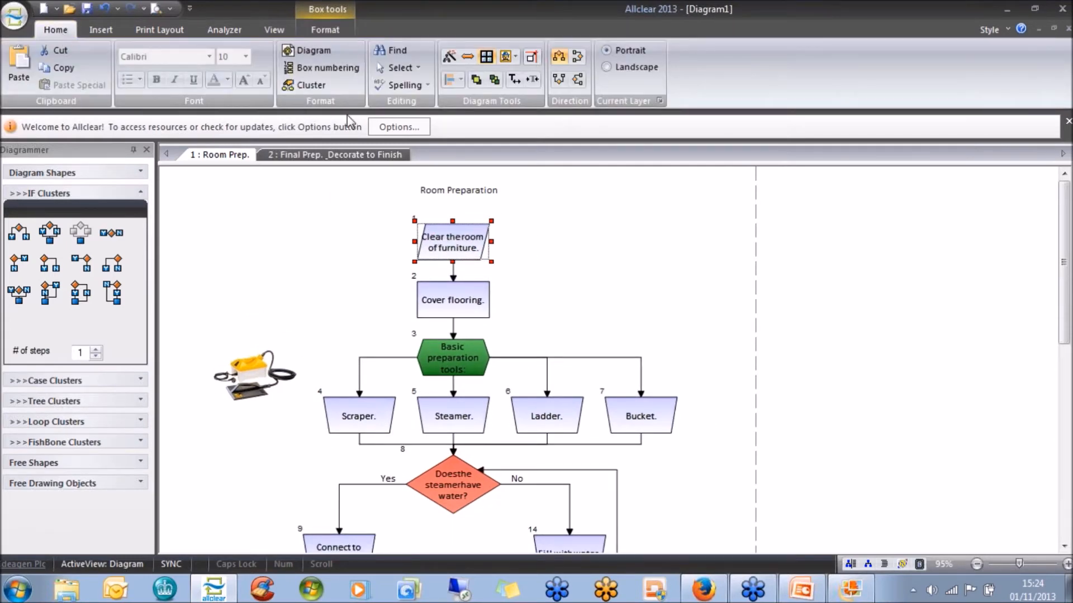
pyautogui.click(467, 58)
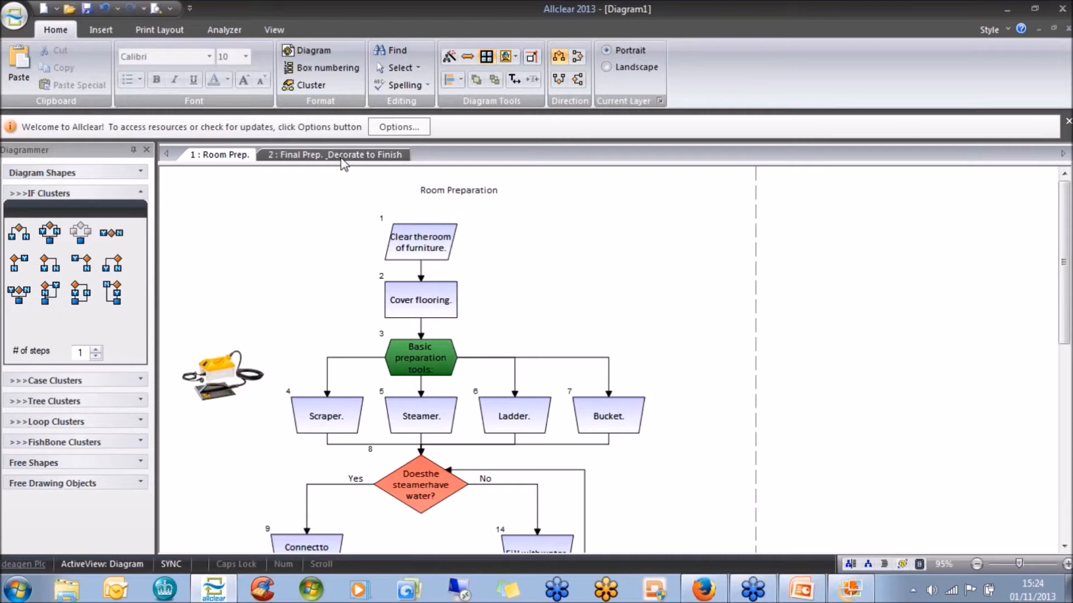
# - Follow the link on the "Allow Wall to Dry." box to the Final Prep layer
pyautogui.moveTo(1064, 226); pyautogui.dragTo(1064, 391)
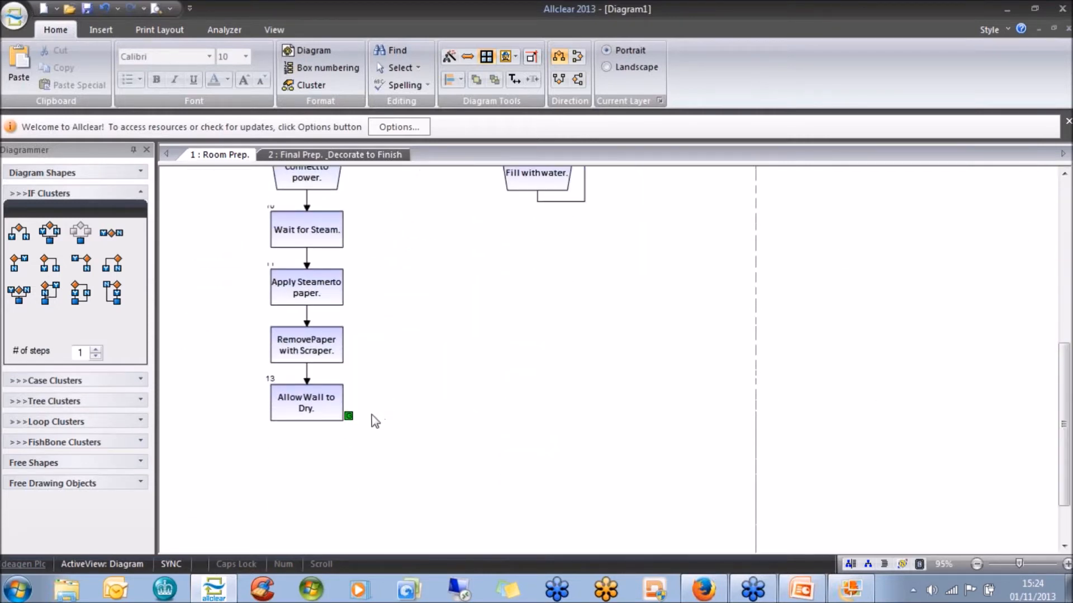
pyautogui.click(351, 419)
pyautogui.click(419, 429)
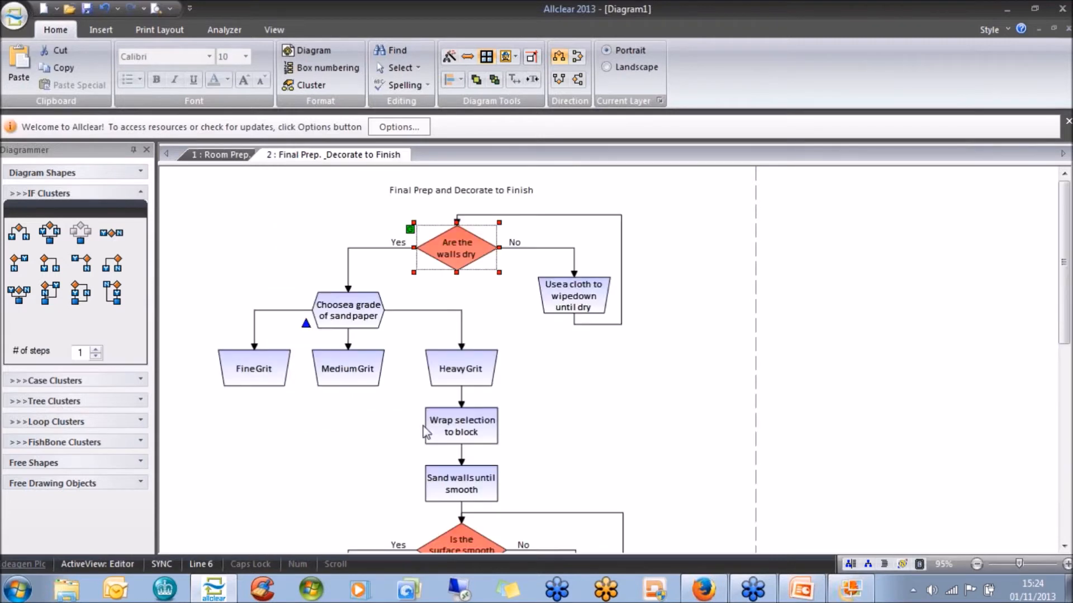
# - Apply the Paint-Pots-and-Brushes picture to the "Choose Colour" box and enlarge the box
pyautogui.moveTo(1064, 302); pyautogui.dragTo(1064, 469)
pyautogui.click(346, 356)
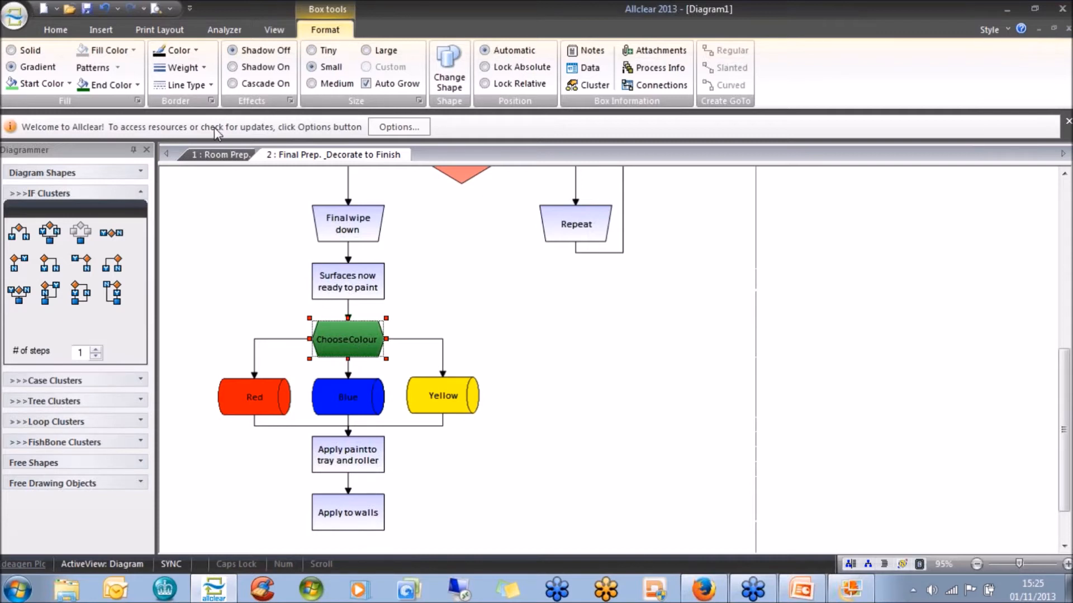
pyautogui.click(92, 30)
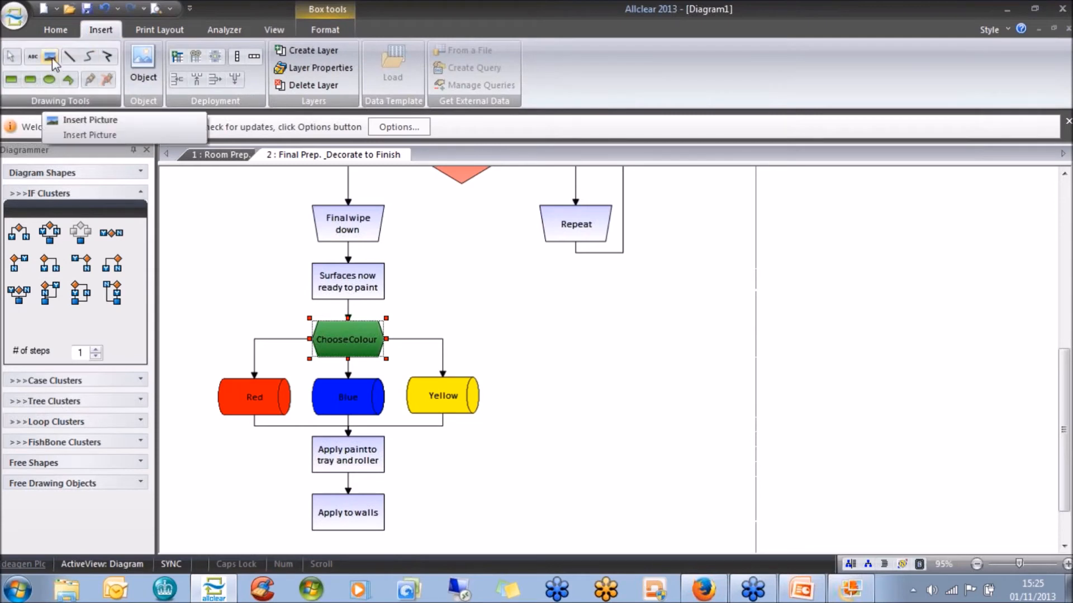
pyautogui.rightClick(333, 339)
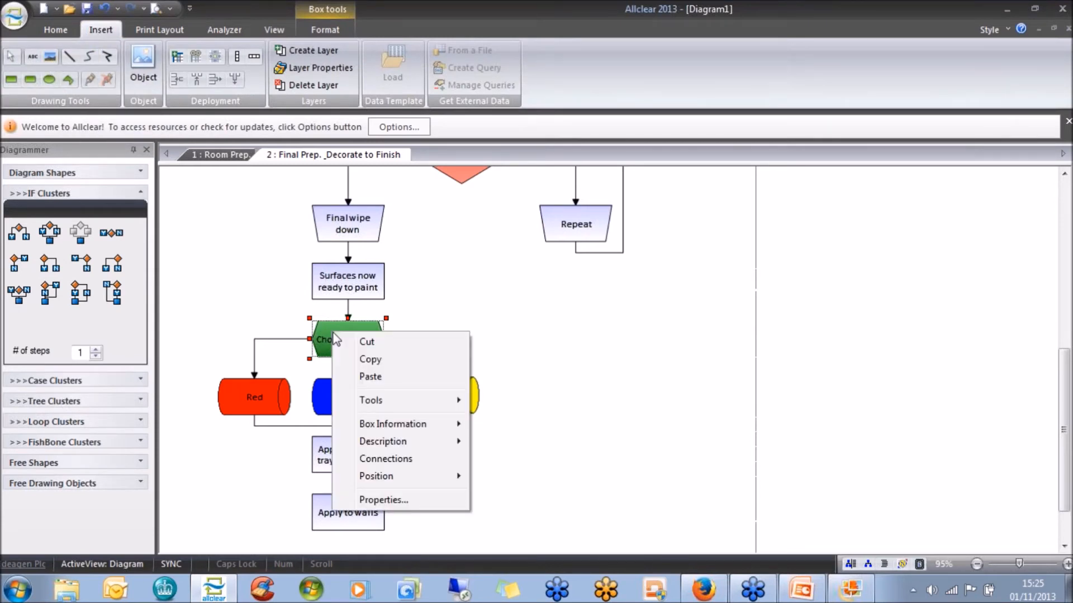
pyautogui.moveTo(407, 400)
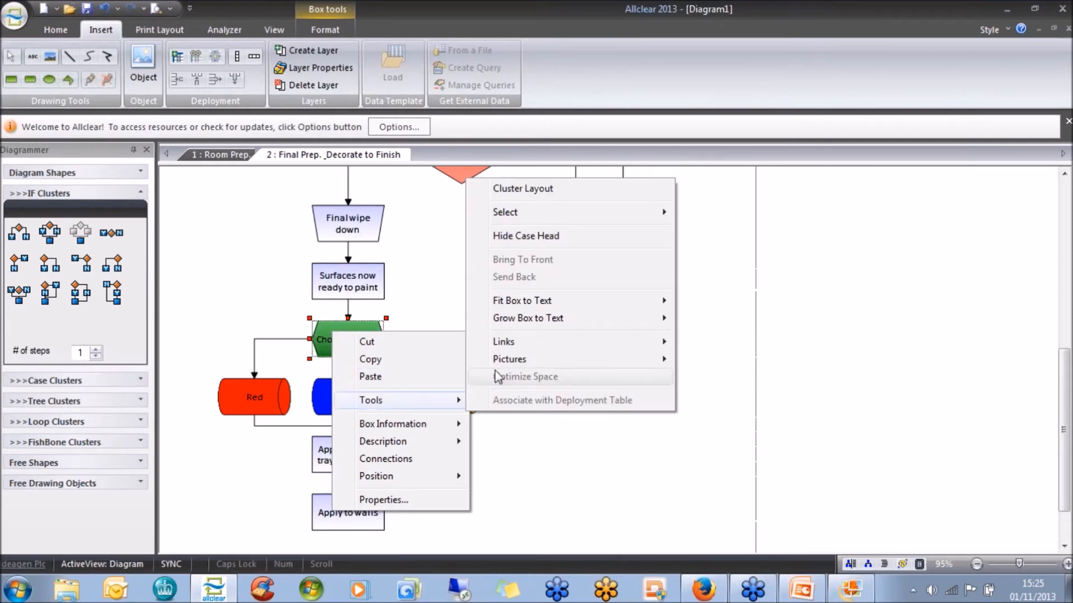
pyautogui.moveTo(525, 369)
pyautogui.click(719, 360)
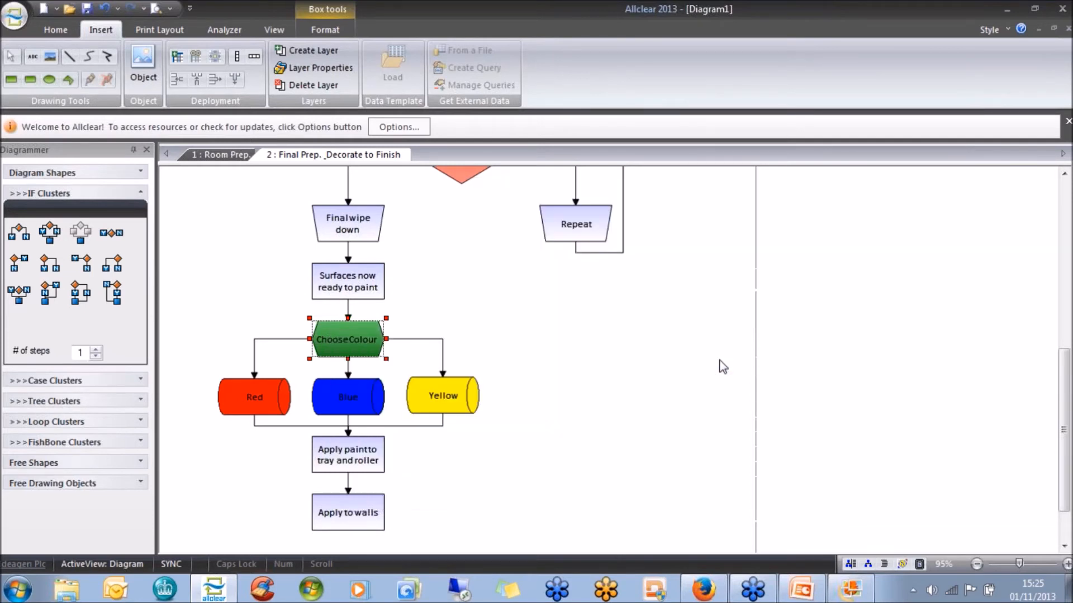
pyautogui.click(339, 240)
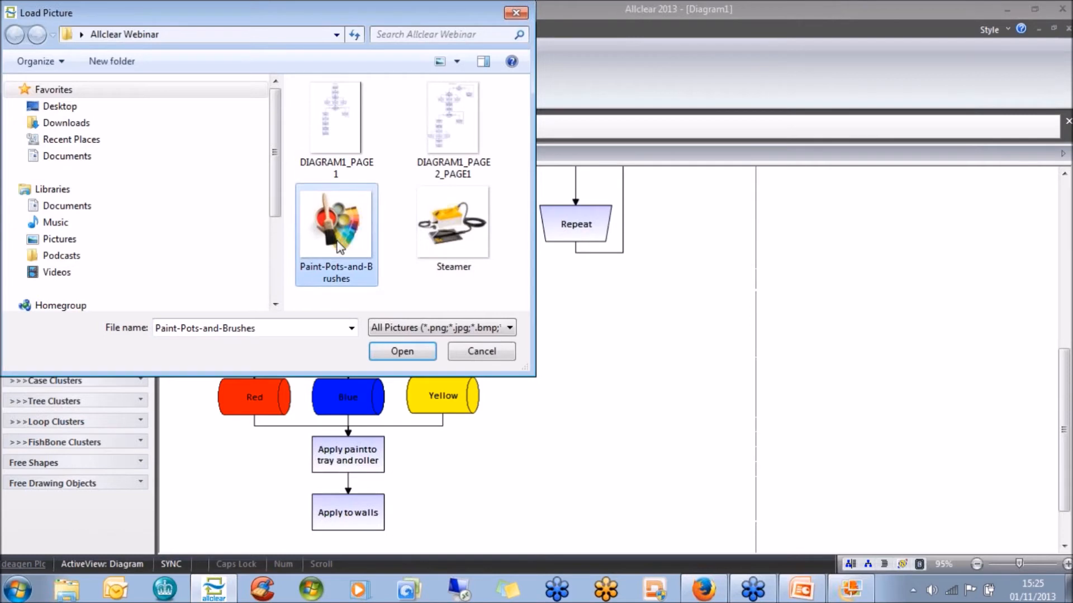
pyautogui.click(417, 357)
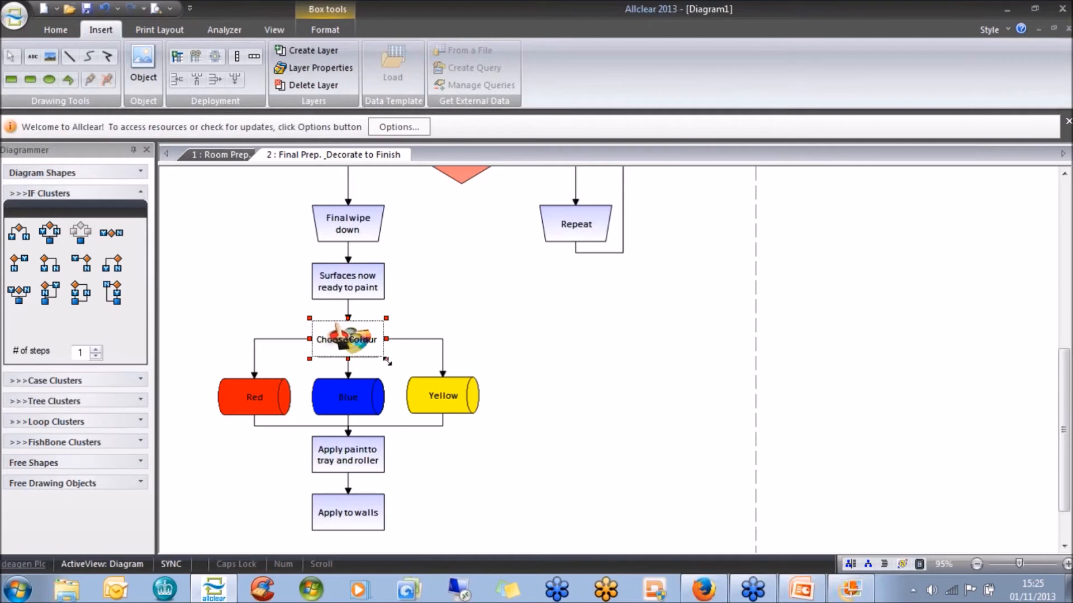
pyautogui.moveTo(387, 361); pyautogui.dragTo(411, 381)
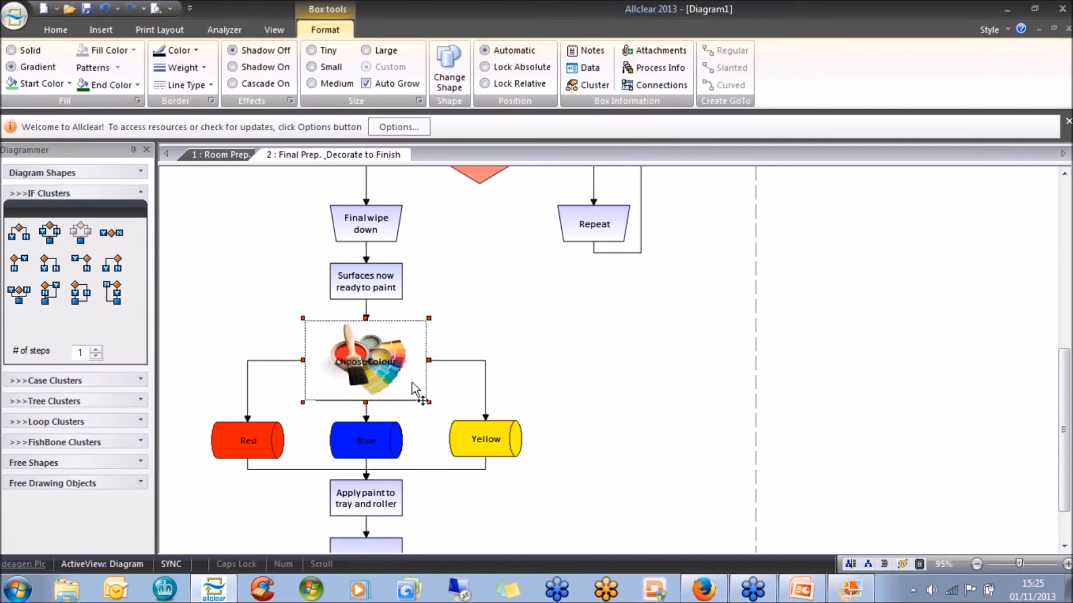
# - Format the "Choose Colour:" text in the picture box as 12-point bold red
pyautogui.doubleClick(371, 366)
pyautogui.hotkey('ctrl', 'a')
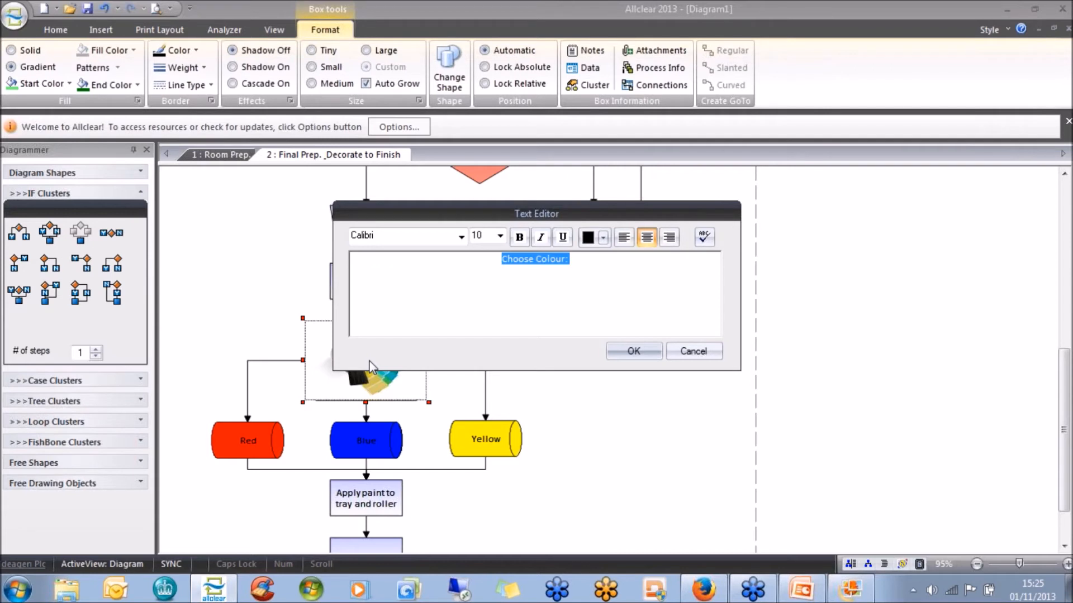
pyautogui.click(499, 236)
pyautogui.click(478, 291)
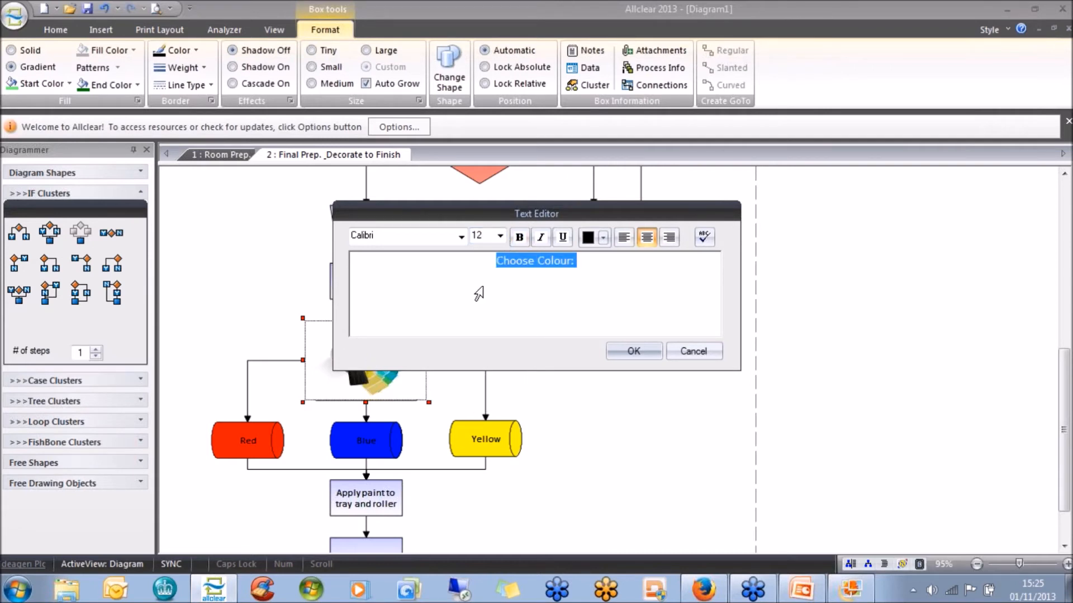
pyautogui.click(524, 245)
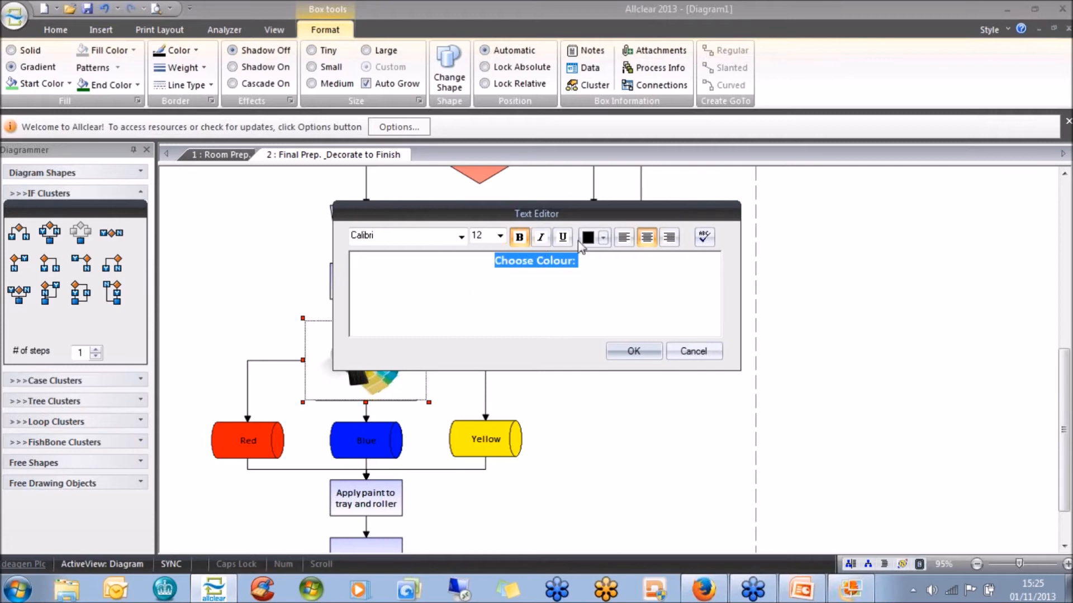
pyautogui.click(603, 239)
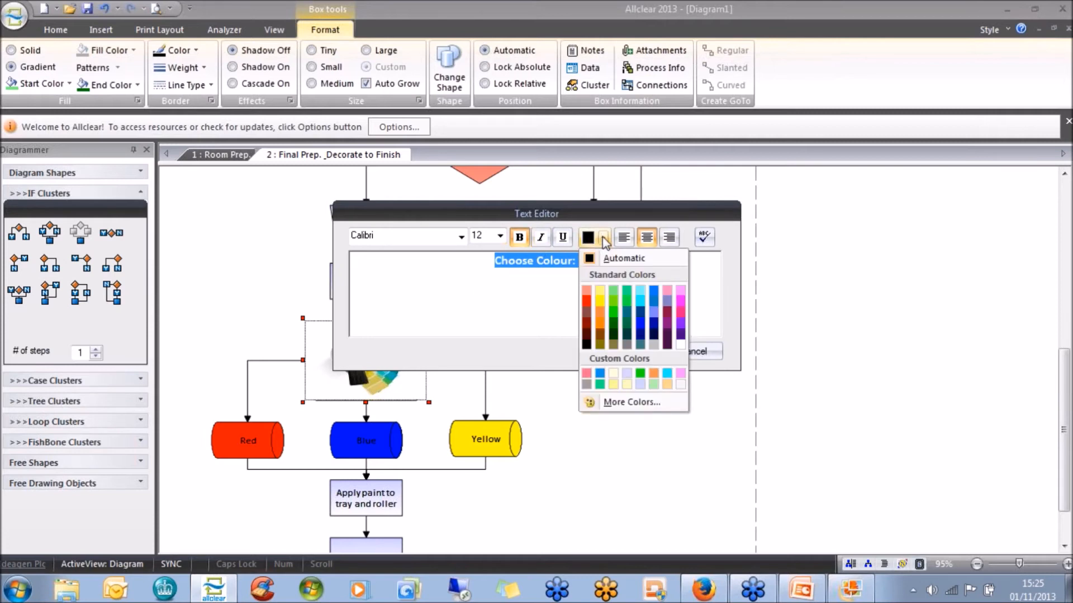
pyautogui.click(586, 300)
pyautogui.click(635, 351)
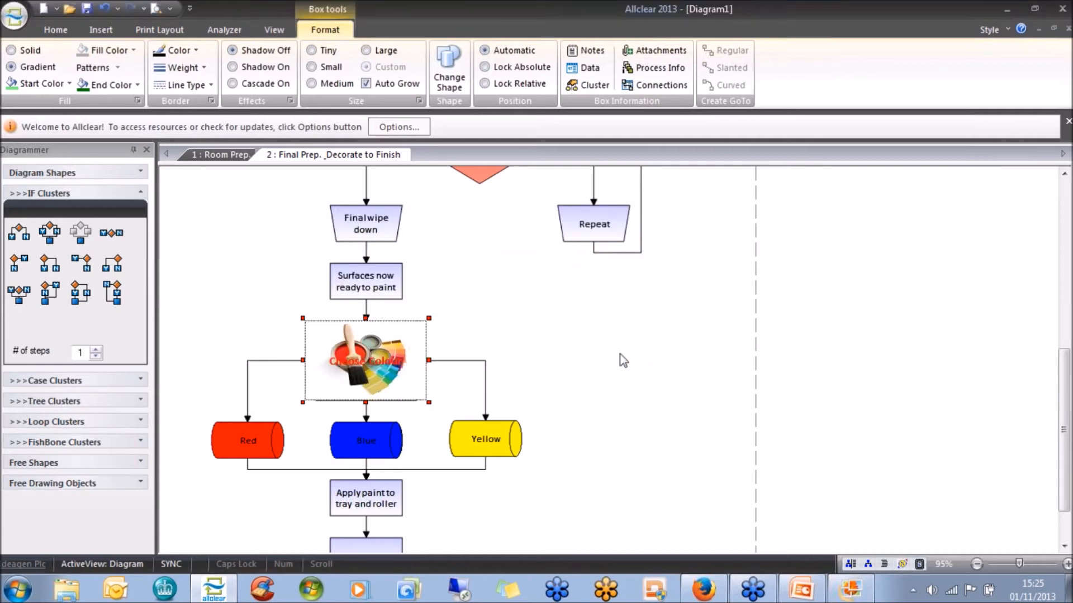
# - Add two blank lines above the "Choose Colour:" text to lower it within its picture box
pyautogui.doubleClick(397, 366)
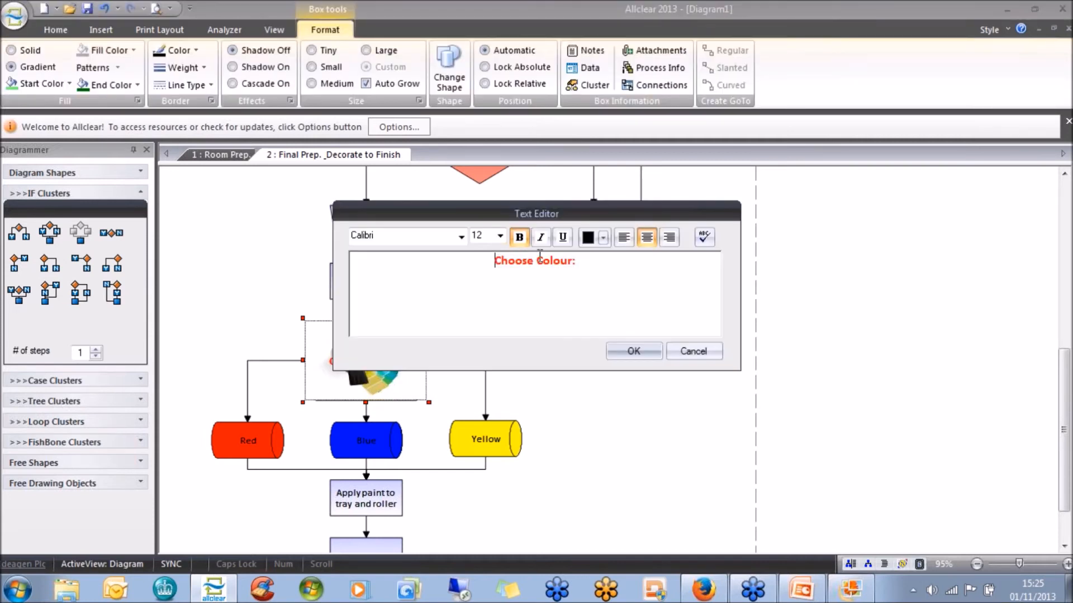
pyautogui.press('Return')
pyautogui.press('Return')
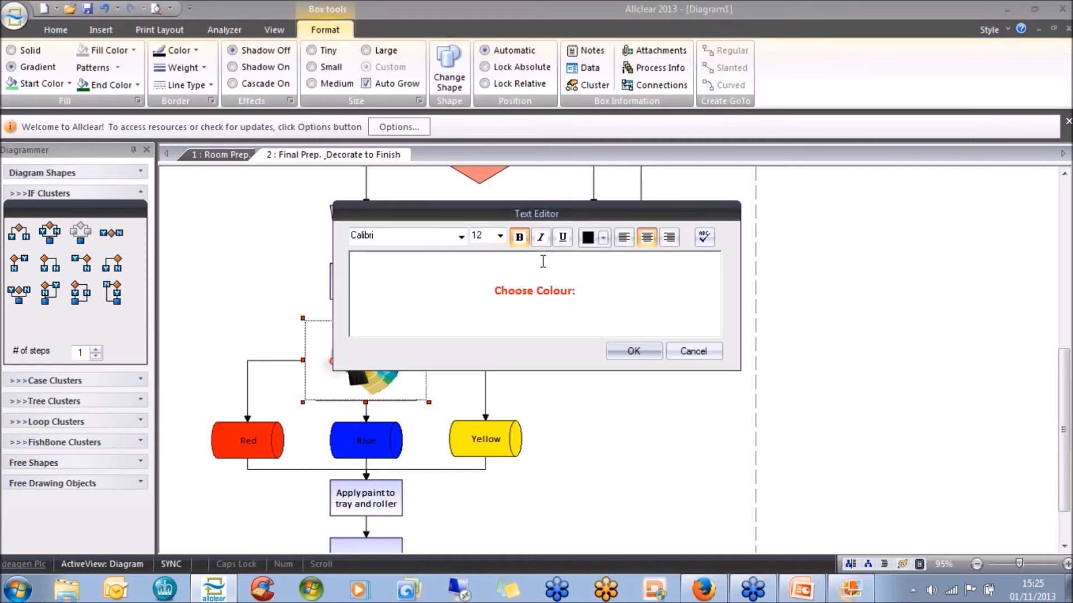
pyautogui.click(633, 351)
pyautogui.click(621, 355)
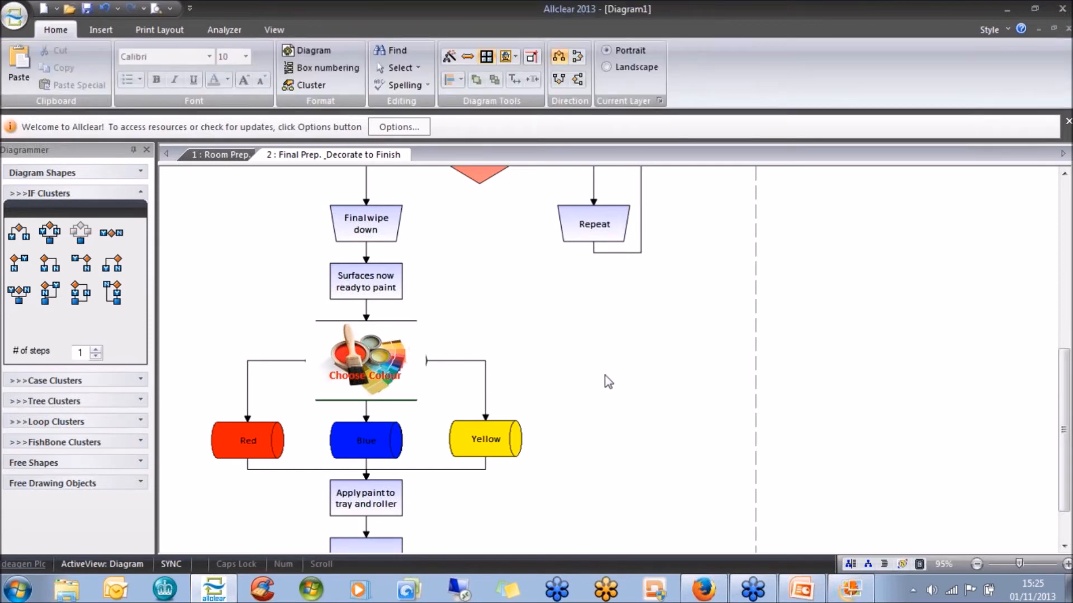
# - Set the border colour of the "Choose Colour" picture box to white
pyautogui.click(407, 377)
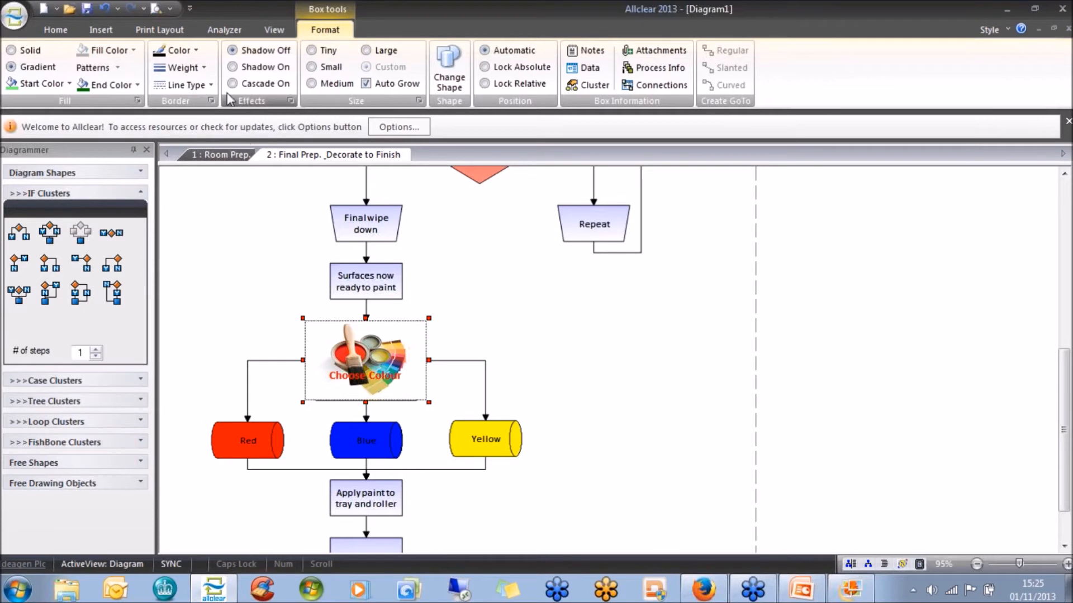
pyautogui.click(189, 58)
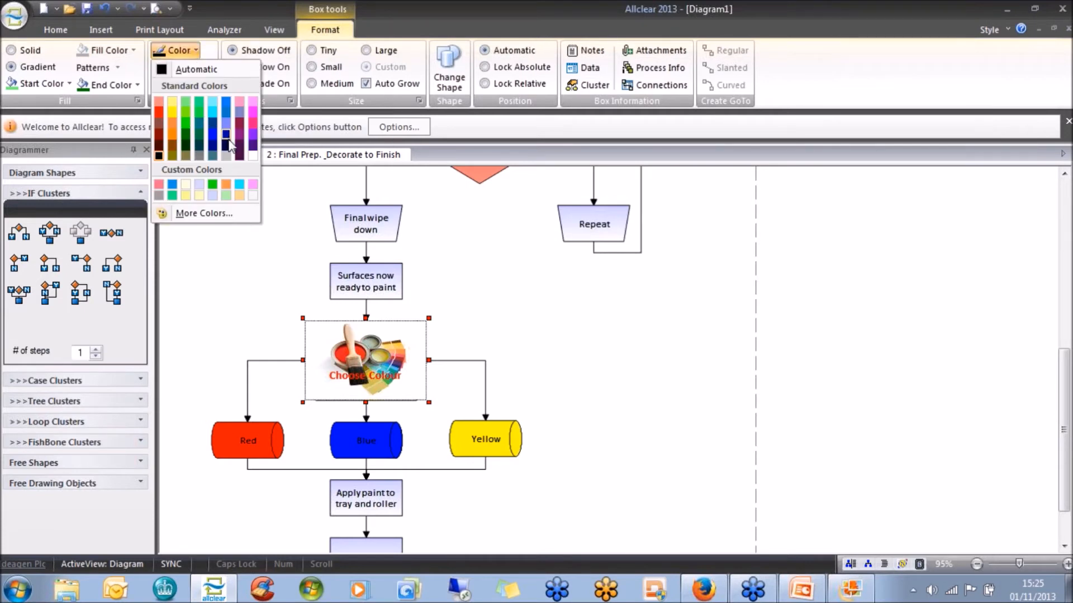
pyautogui.click(246, 152)
pyautogui.click(636, 319)
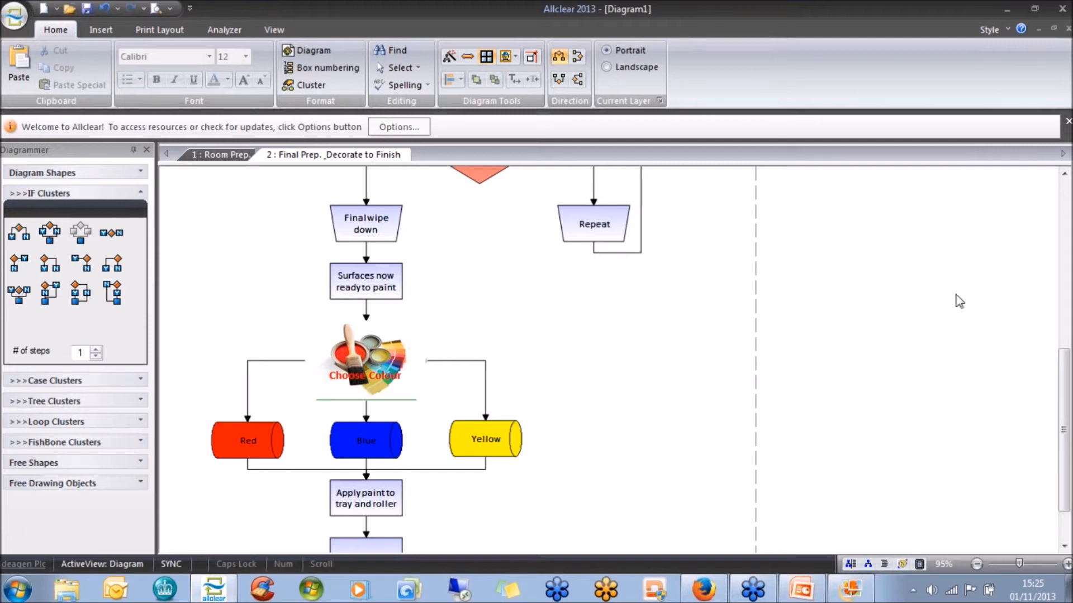
# - Return to the Room Prep. layer, and close the "Allclear webinar - The Basics" presentation in PowerPoint
pyautogui.moveTo(1063, 383); pyautogui.dragTo(1064, 209)
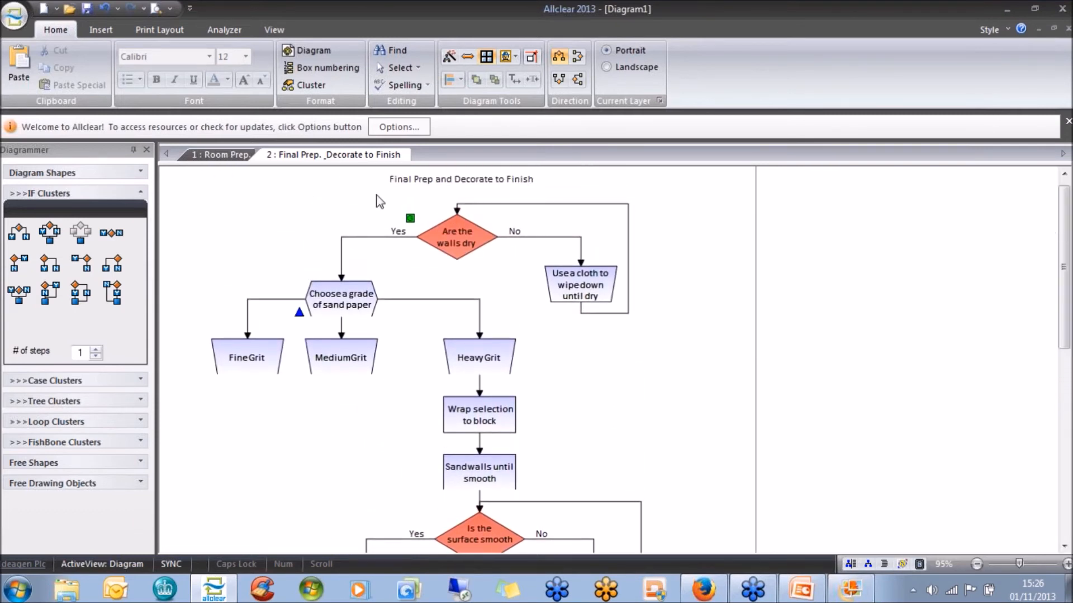
pyautogui.click(229, 159)
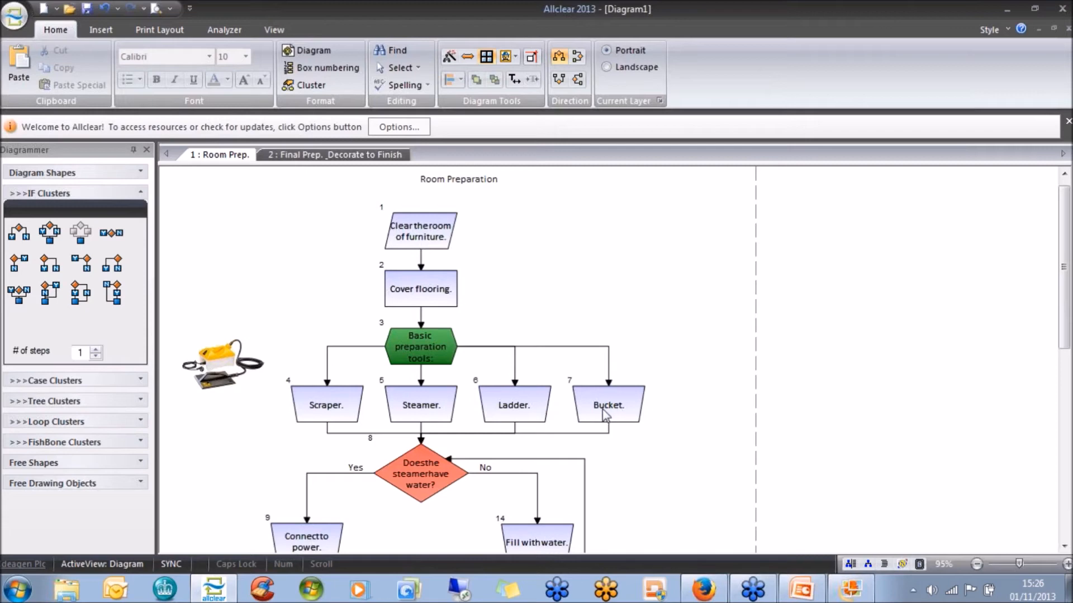
pyautogui.click(802, 590)
pyautogui.click(1060, 8)
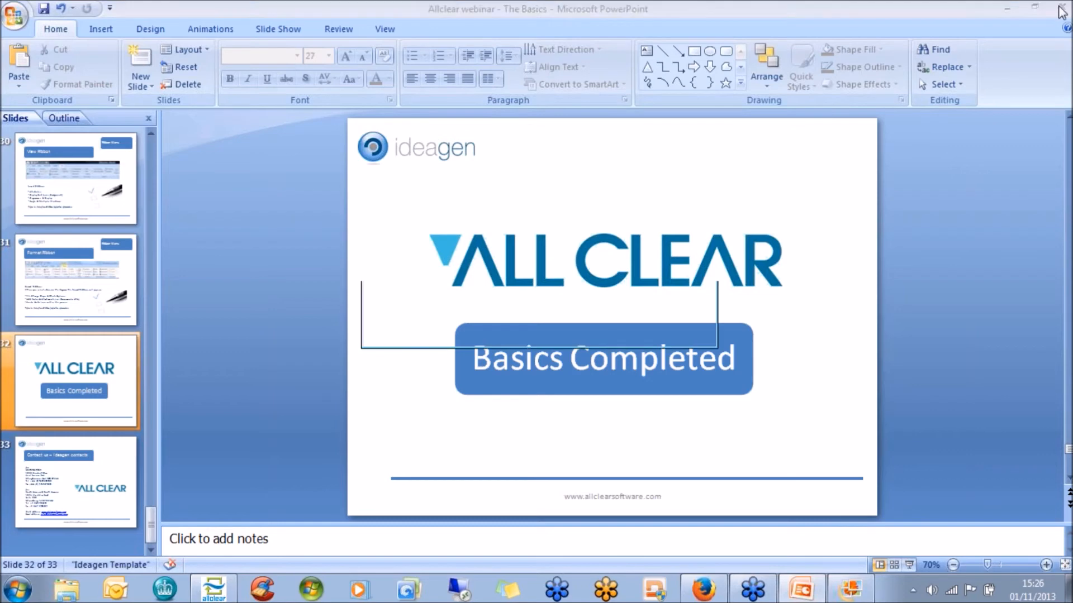
pyautogui.click(544, 329)
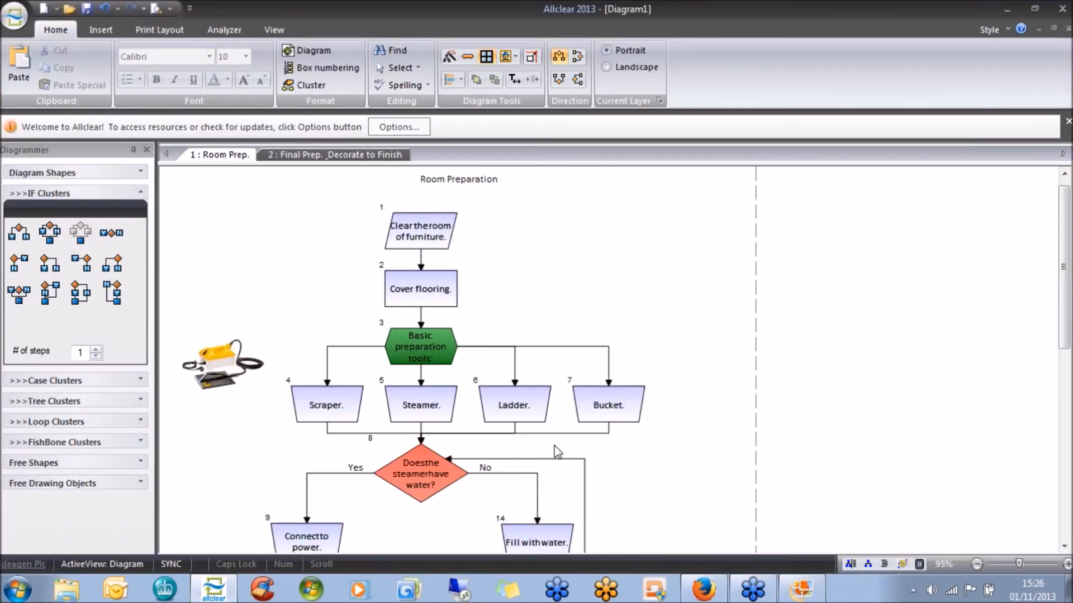
# - Attach the document "Allclear webinar - The Basics" to the Bucket box, listing all document file types to find it
pyautogui.click(602, 409)
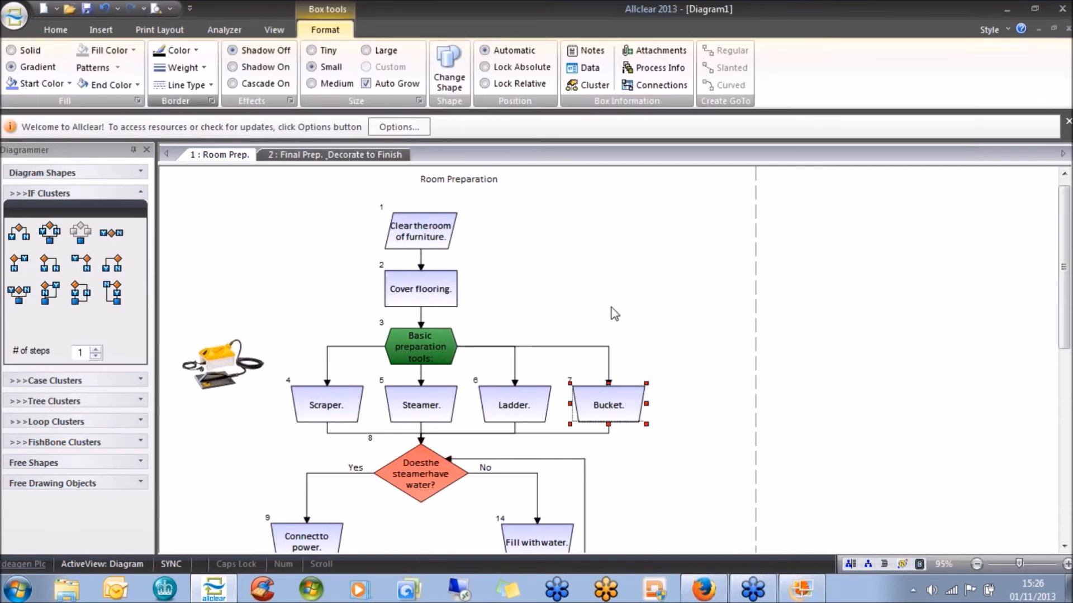
pyautogui.click(642, 51)
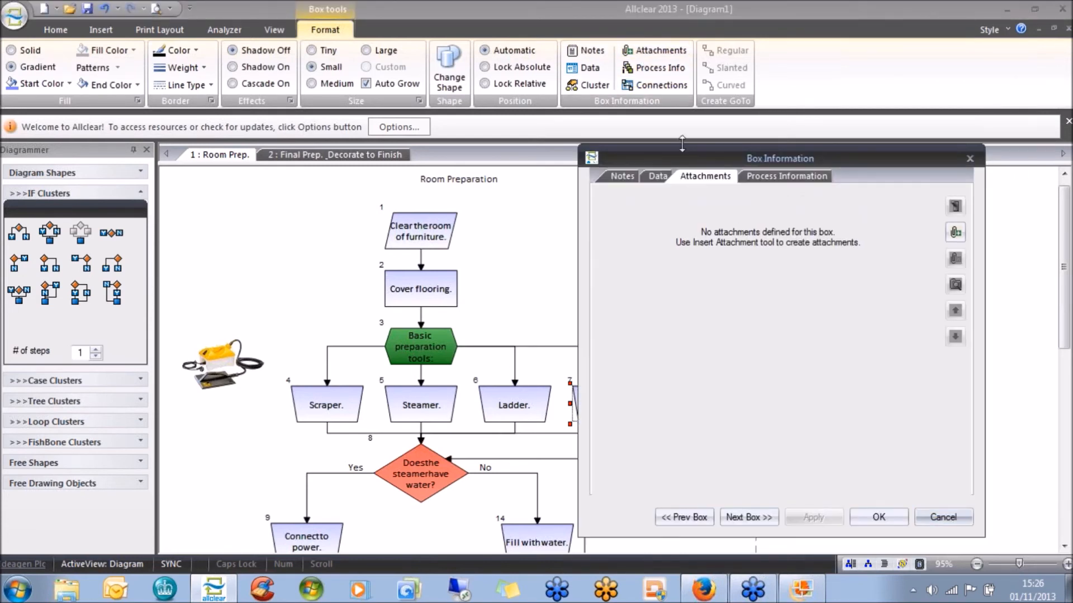
pyautogui.click(953, 235)
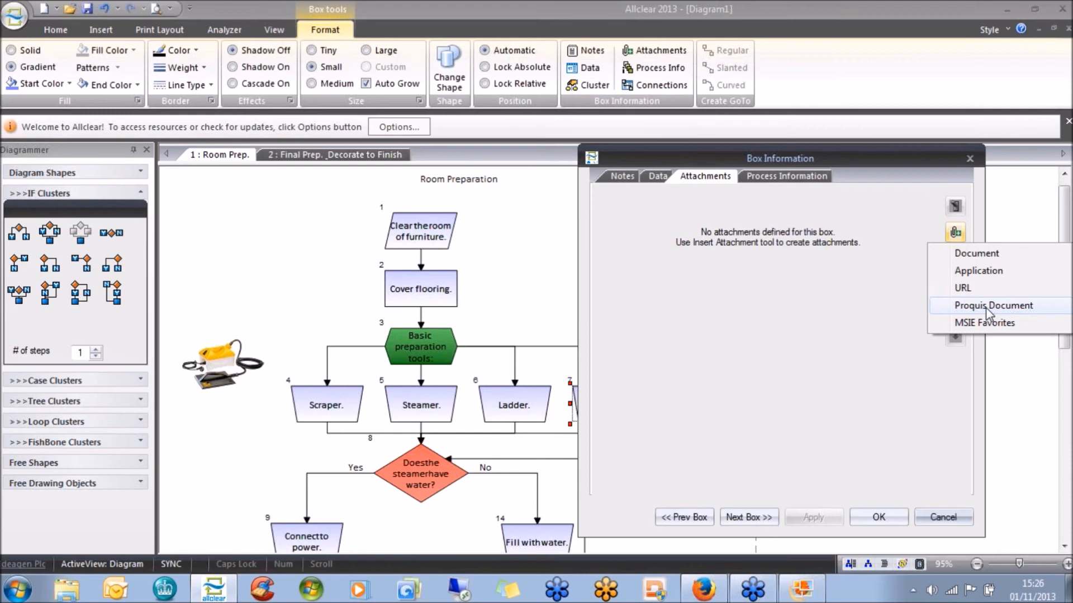
pyautogui.click(978, 254)
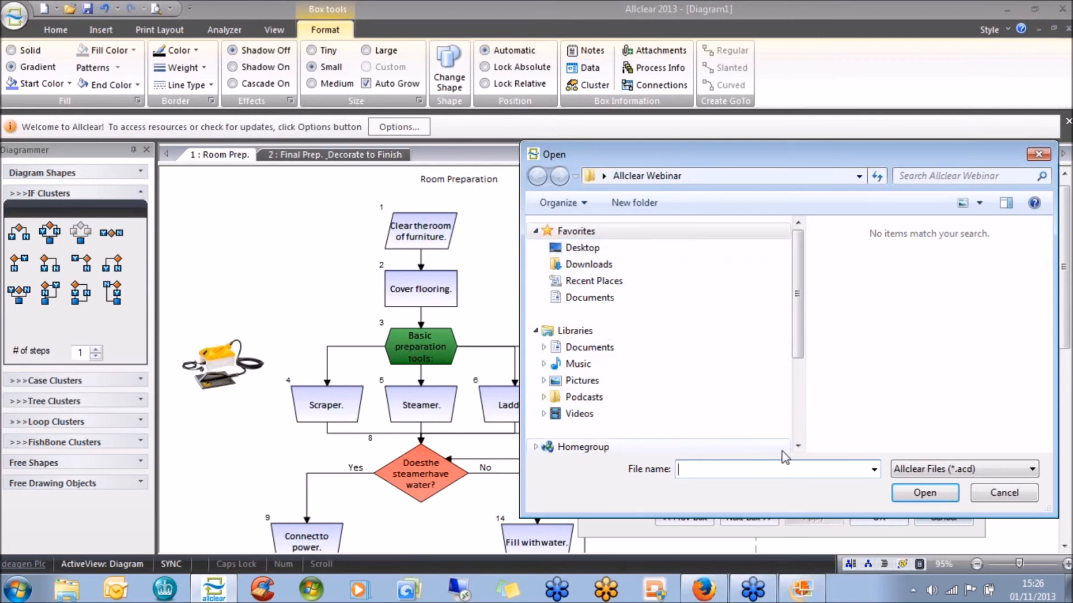
pyautogui.click(1003, 469)
pyautogui.click(984, 497)
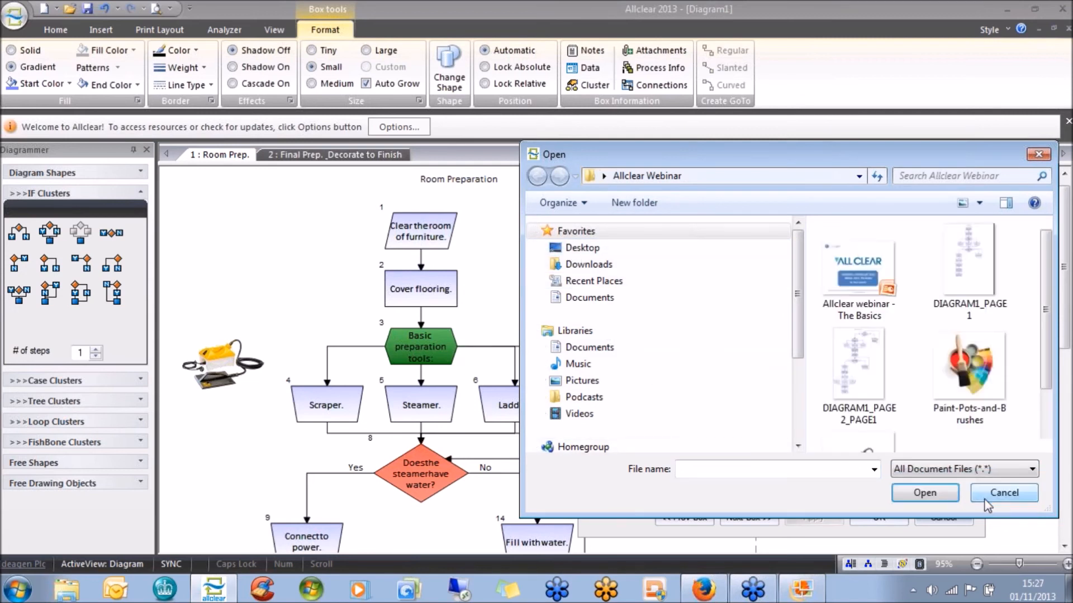
pyautogui.doubleClick(850, 281)
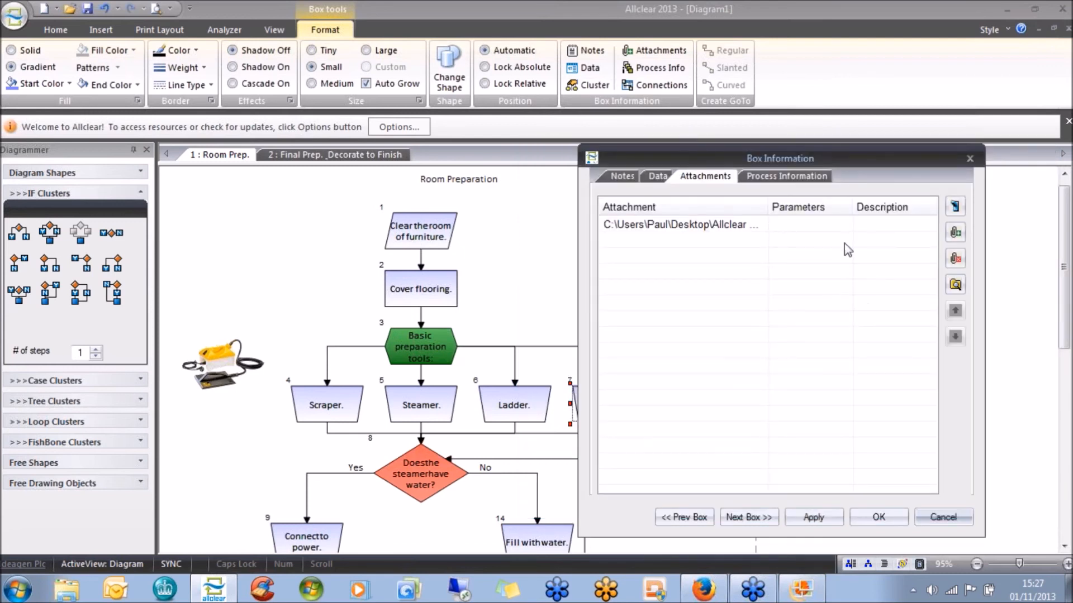
# - Describe the Bucket box's attachment as "Presentation" and apply the box information
pyautogui.click(869, 224)
pyautogui.write('P')
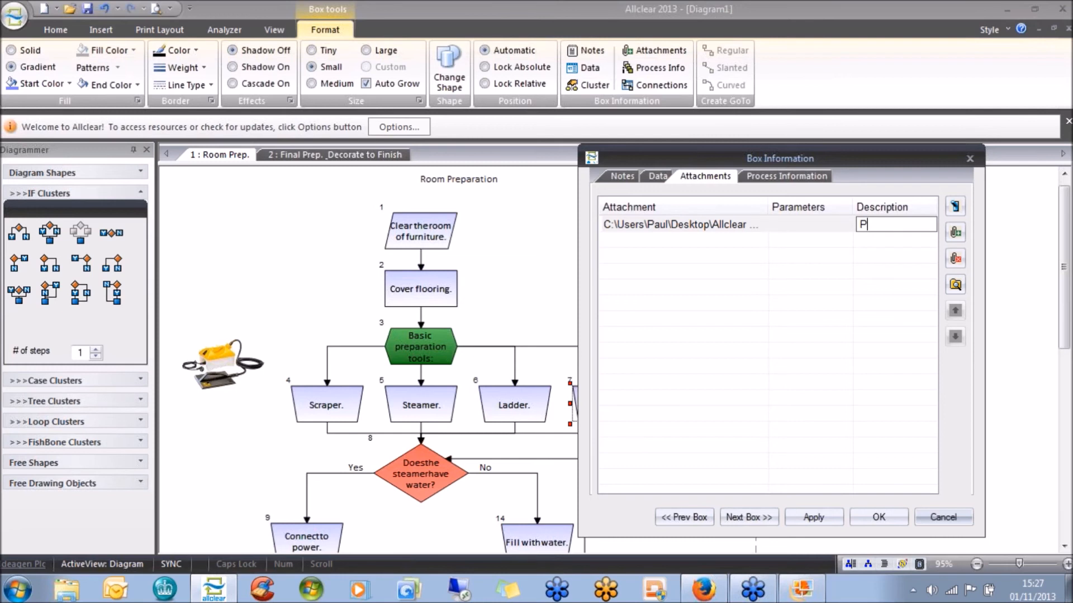
pyautogui.write('resentation')
pyautogui.click(835, 517)
pyautogui.click(867, 518)
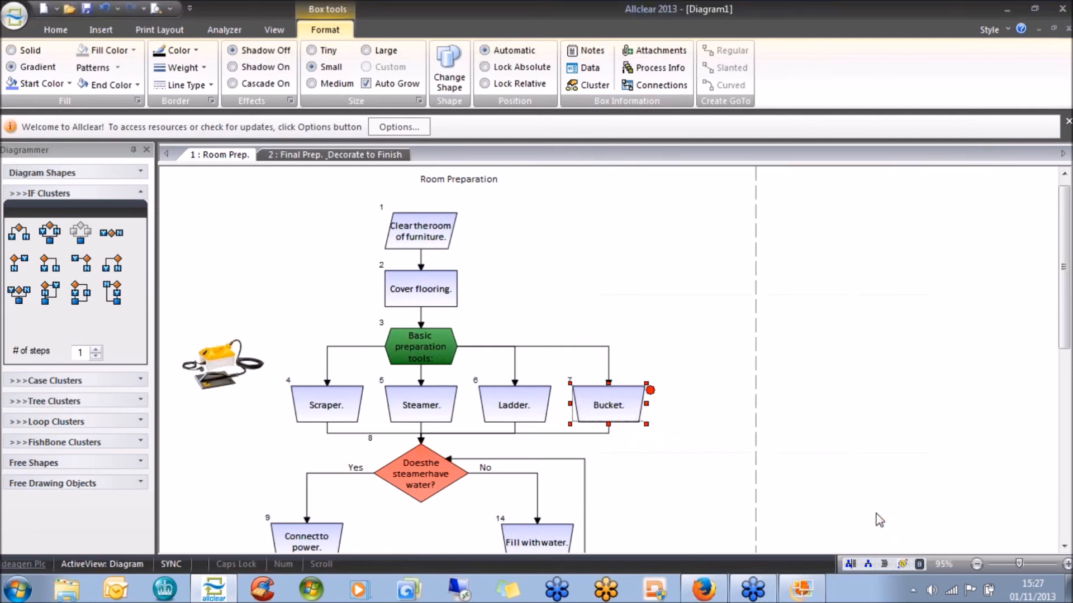
pyautogui.click(720, 452)
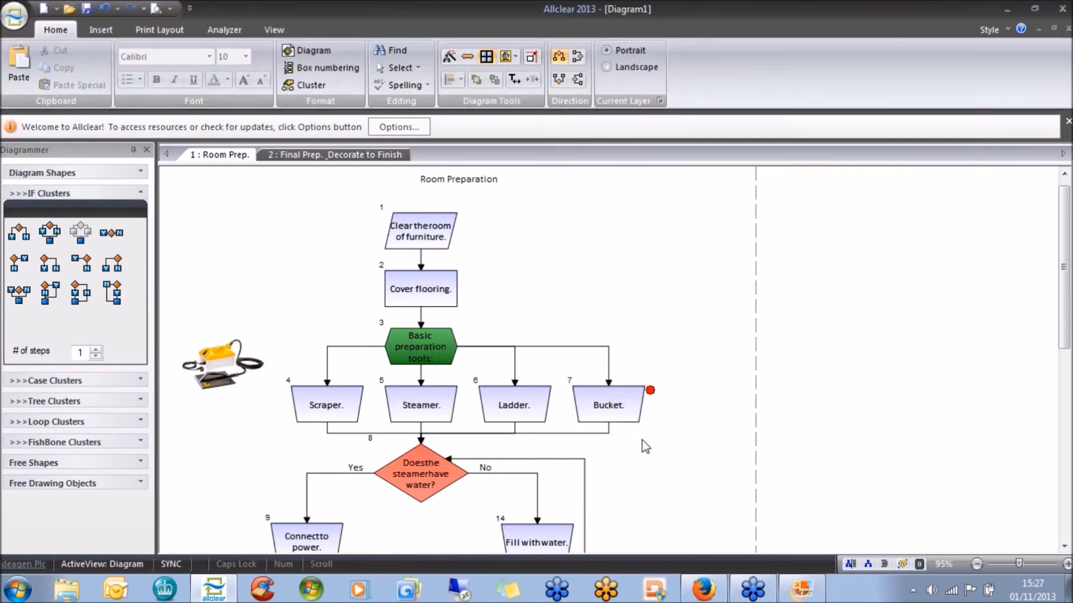
# - Open the "Presentation" attachment from the Bucket box's marker to check the link, and close it in PowerPoint
pyautogui.moveTo(651, 394)
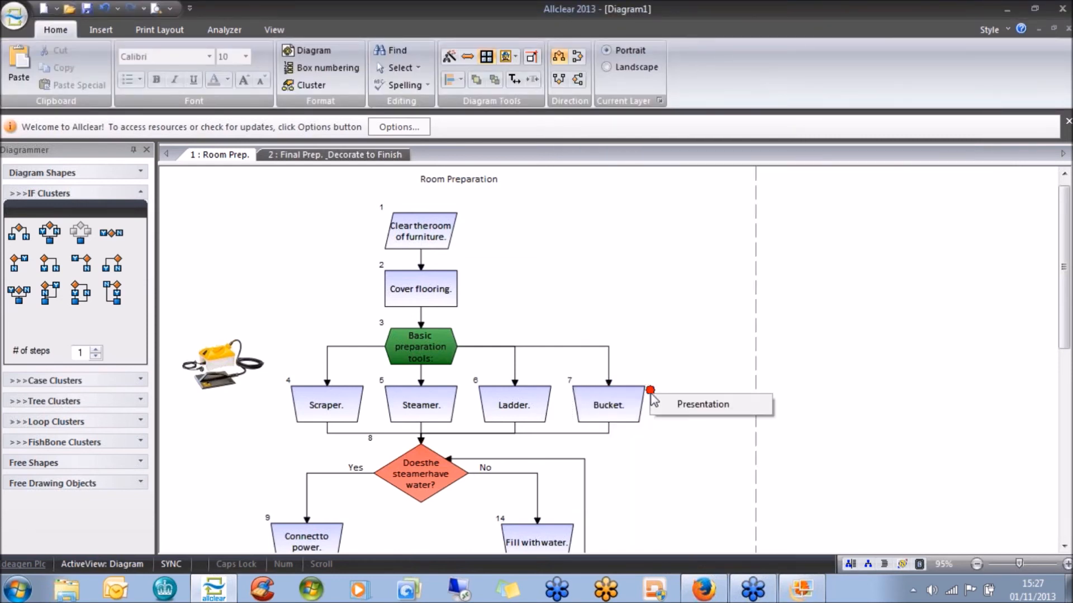
pyautogui.click(686, 413)
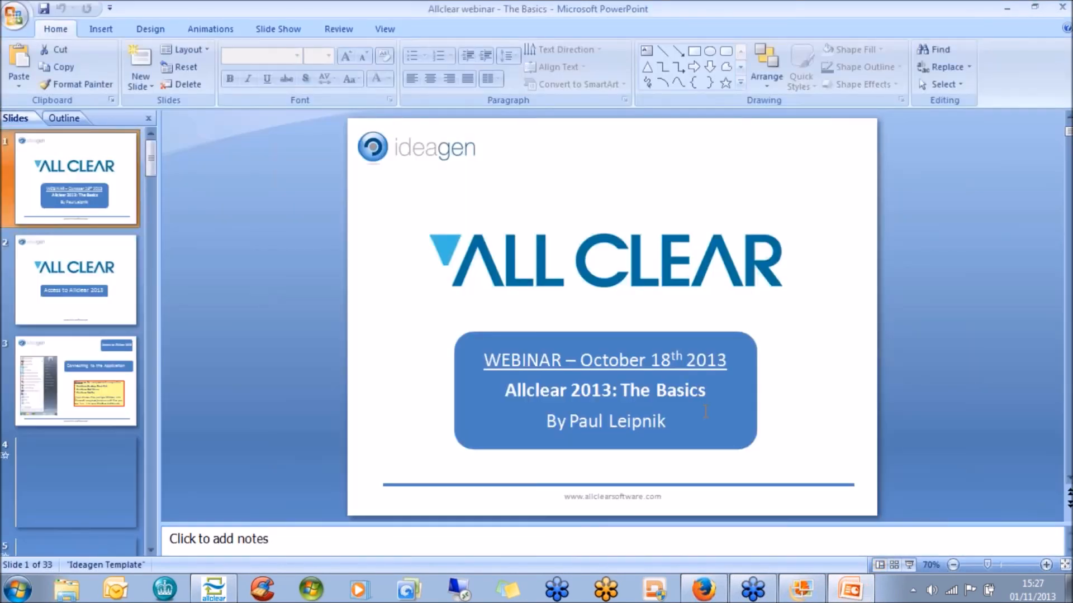
pyautogui.click(1062, 9)
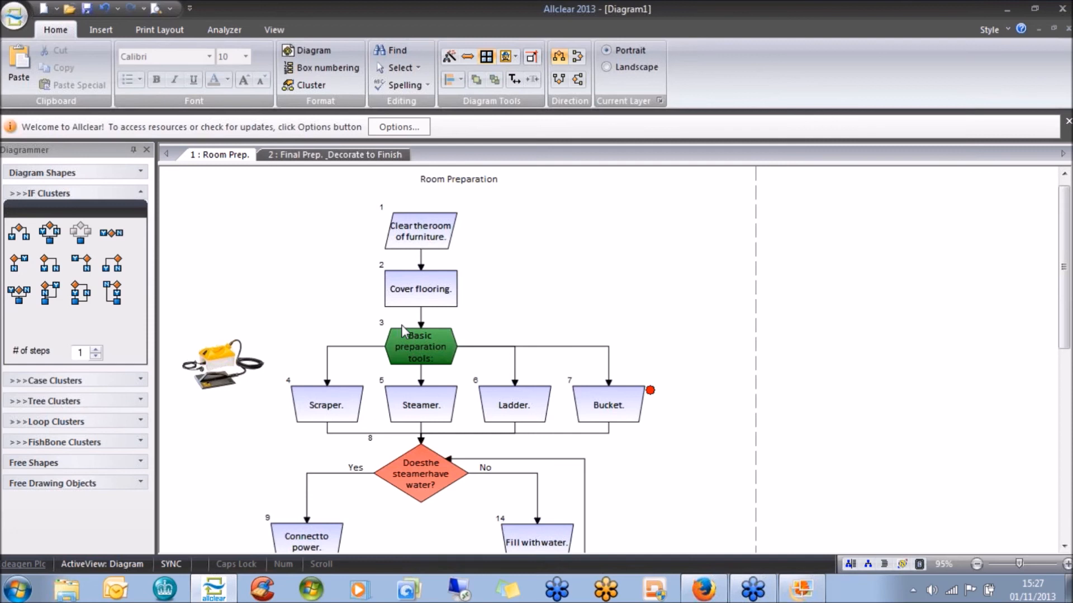
# - Look over the Room Prep. flowchart and show the Bucket box's attachment list
pyautogui.moveTo(1066, 224); pyautogui.dragTo(1066, 270)
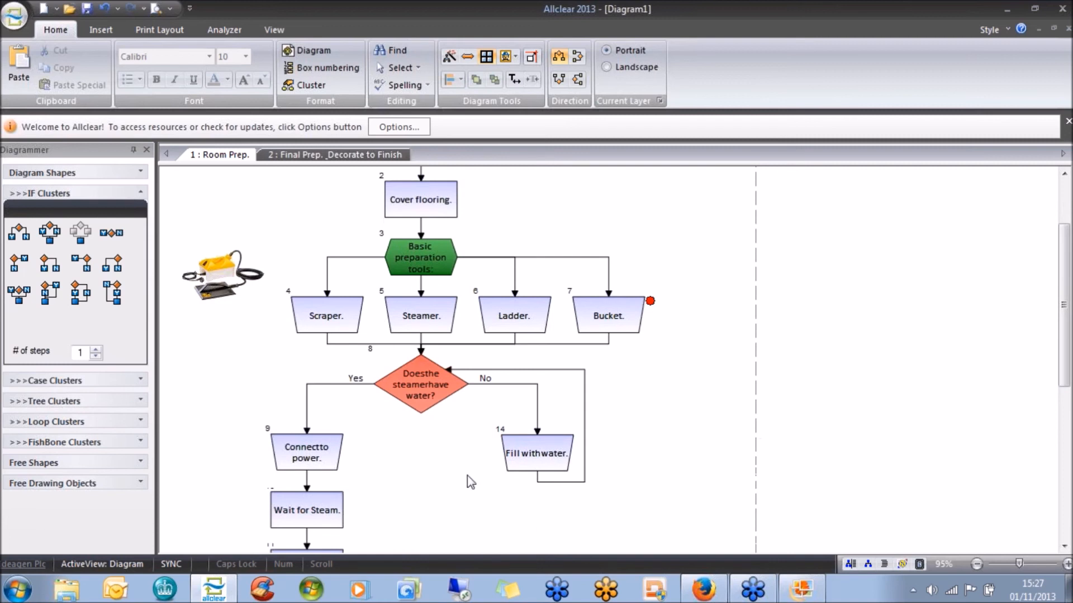
pyautogui.moveTo(1066, 334); pyautogui.dragTo(1066, 383)
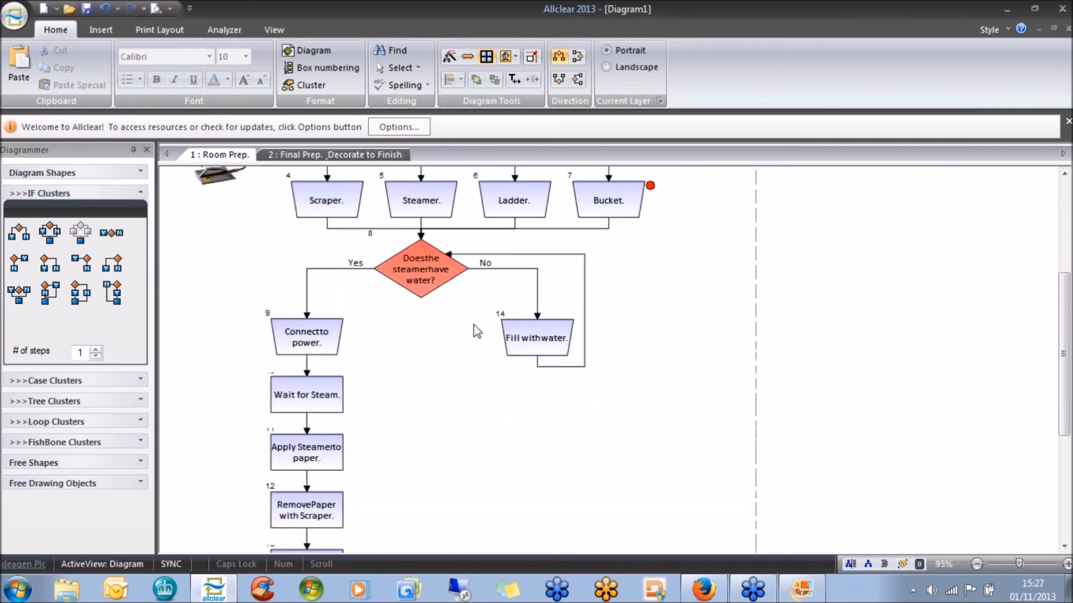
pyautogui.scroll(3, 1050, 347)
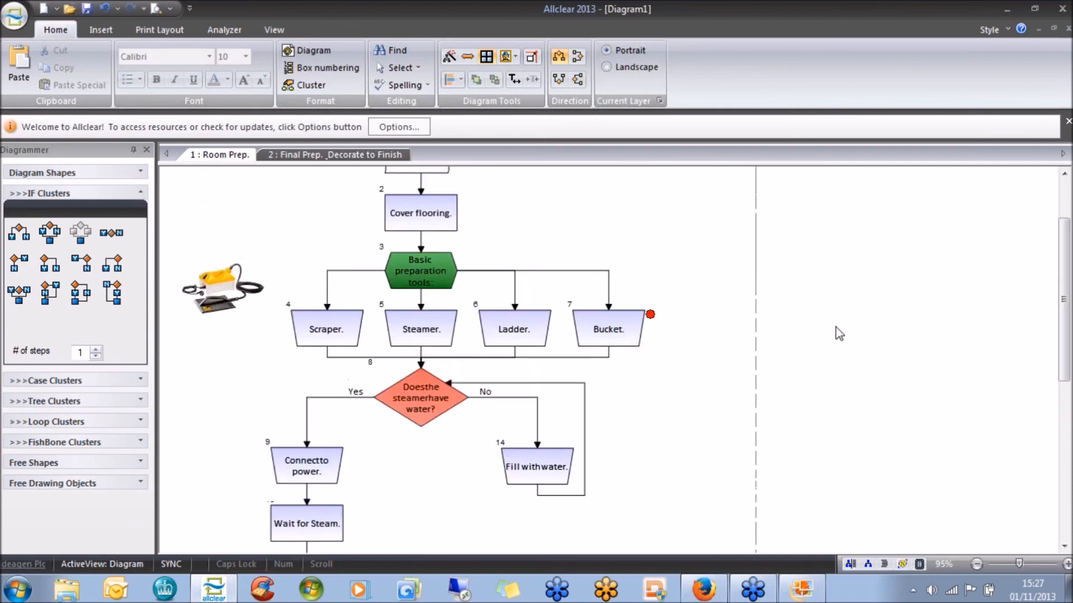
pyautogui.click(649, 316)
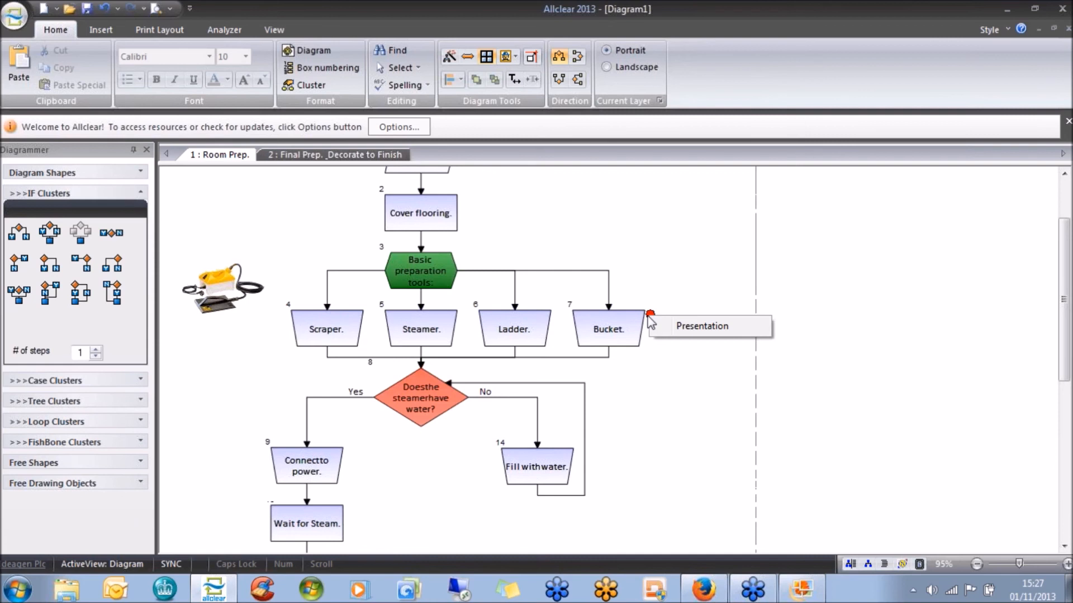